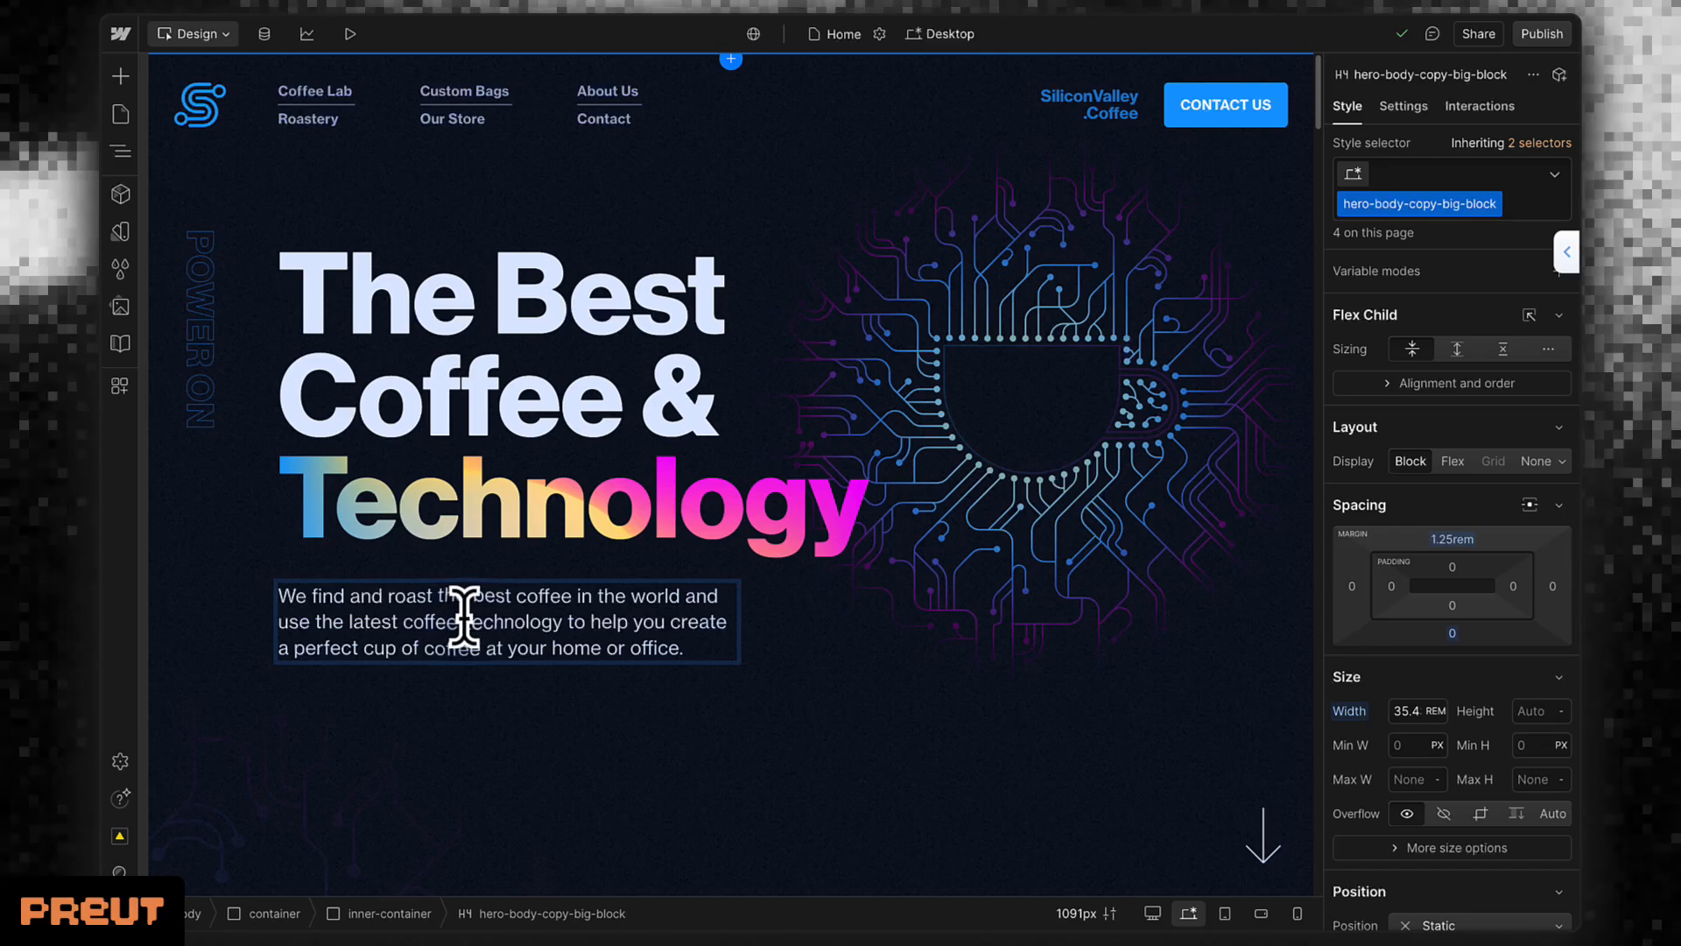
Select the word "technology" in the hero body copy and apply inline styling to it.
left_click_drag(464, 620, 562, 618)
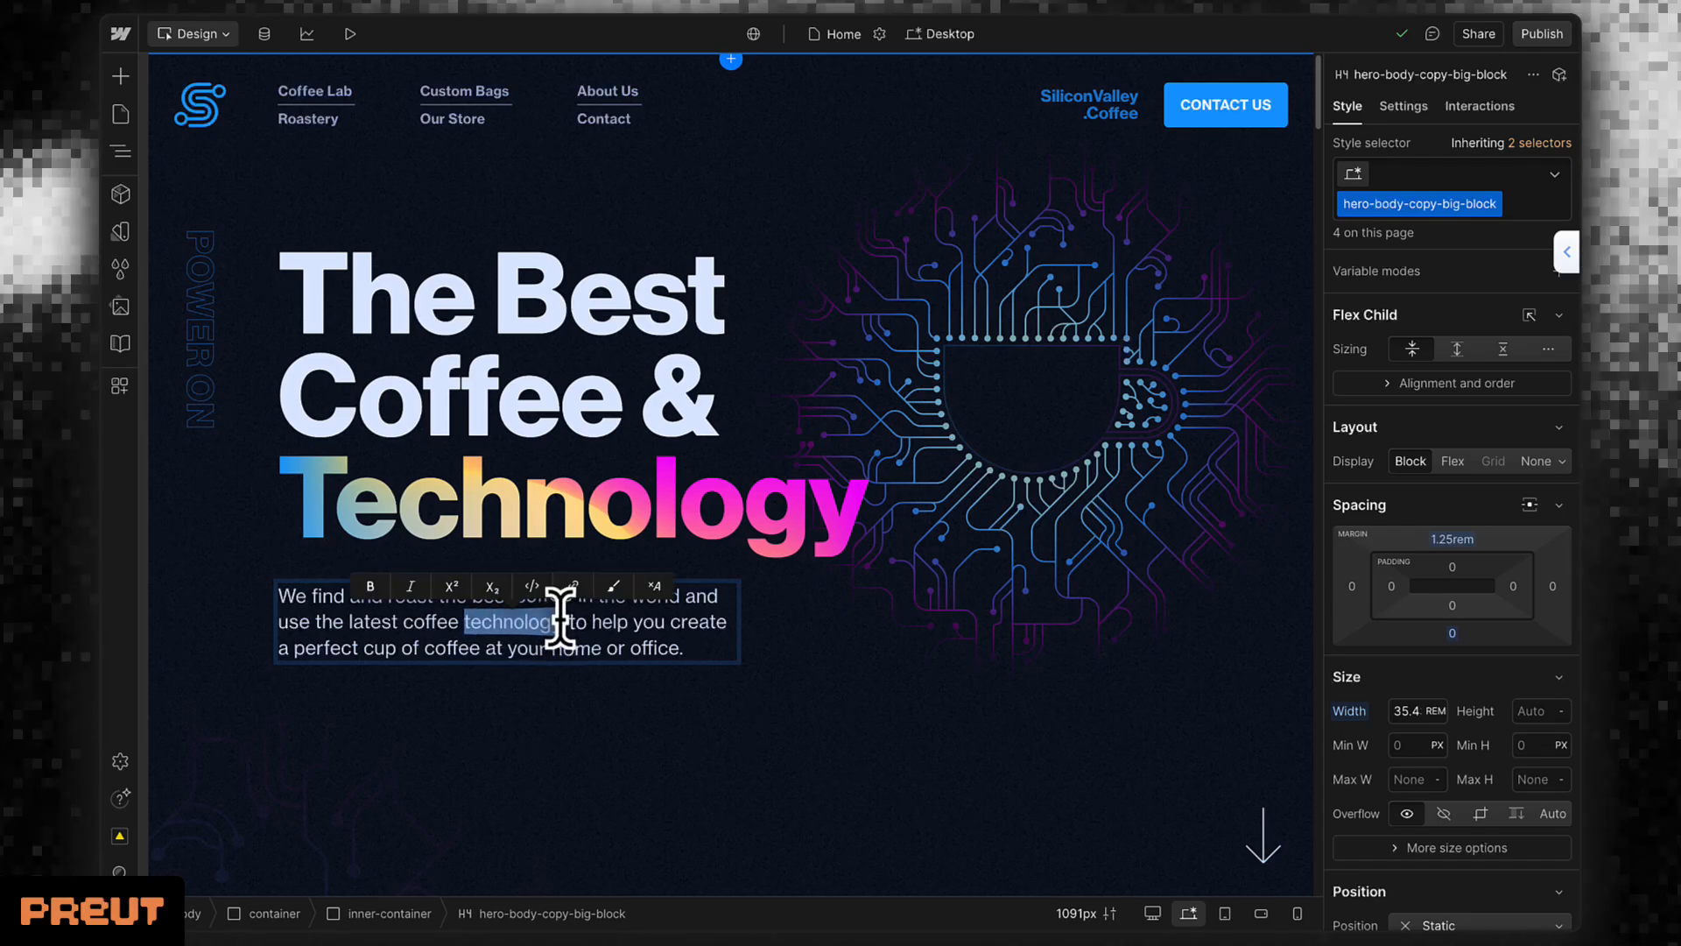
left_click(613, 589)
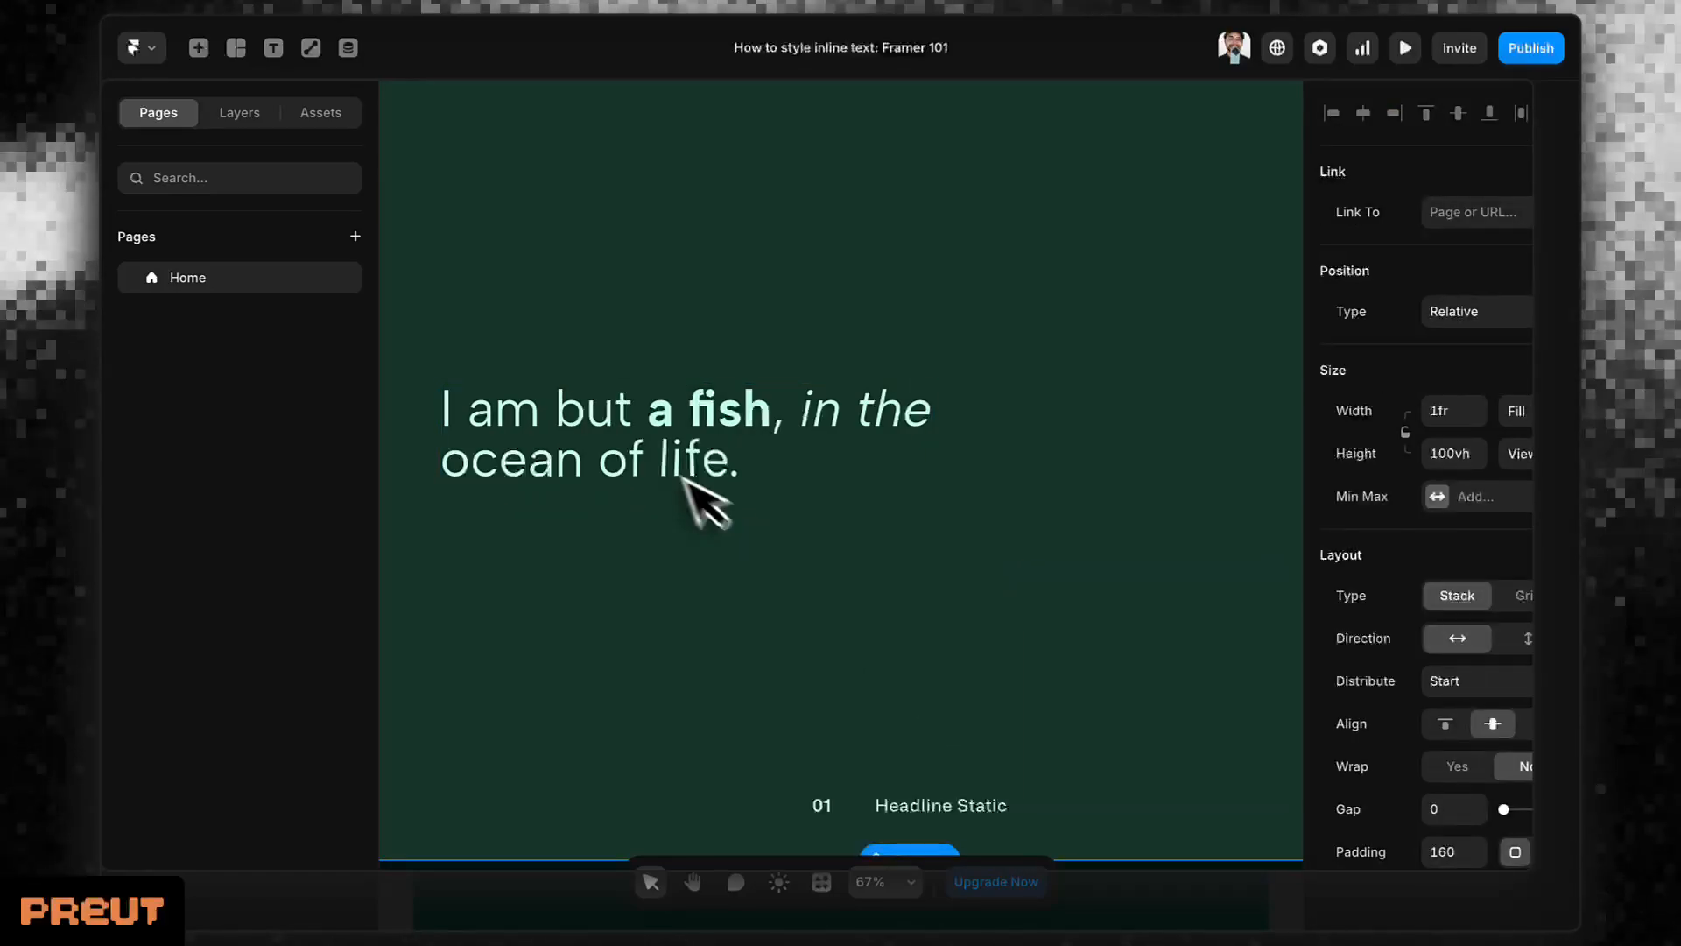
In Framer, duplicate the "I am but a fish, in the ocean of life." headline and apply the Body text style to the copy.
left_click(696, 499)
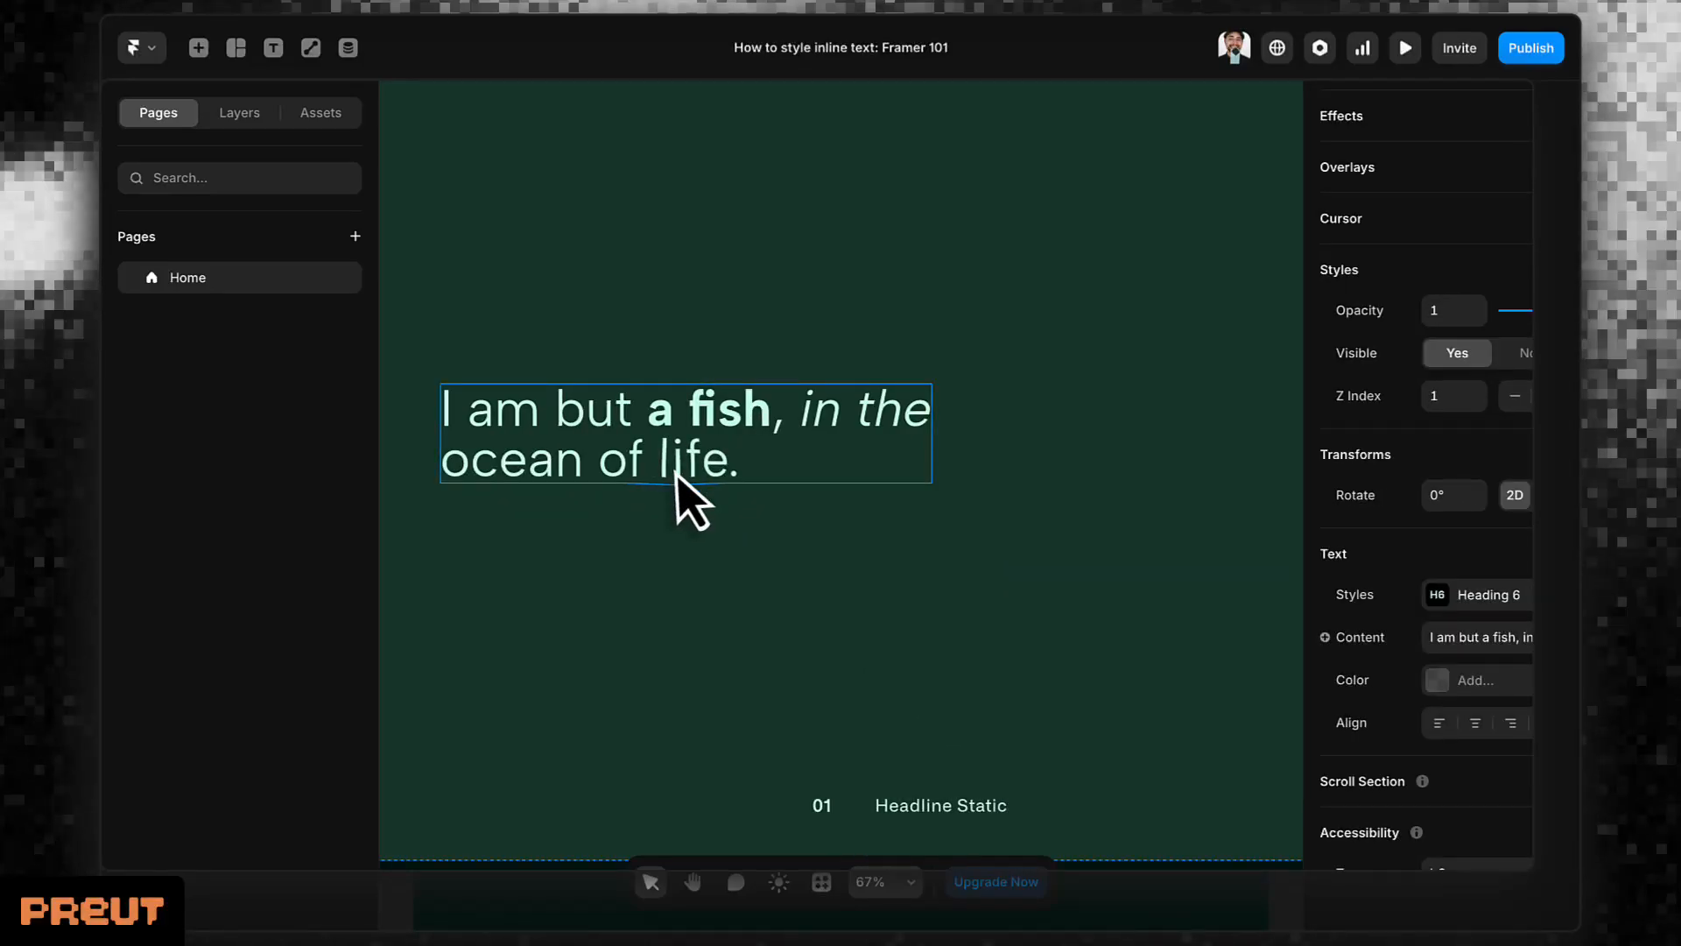
key("ctrl+d")
scroll(1515, 837, "down", 3)
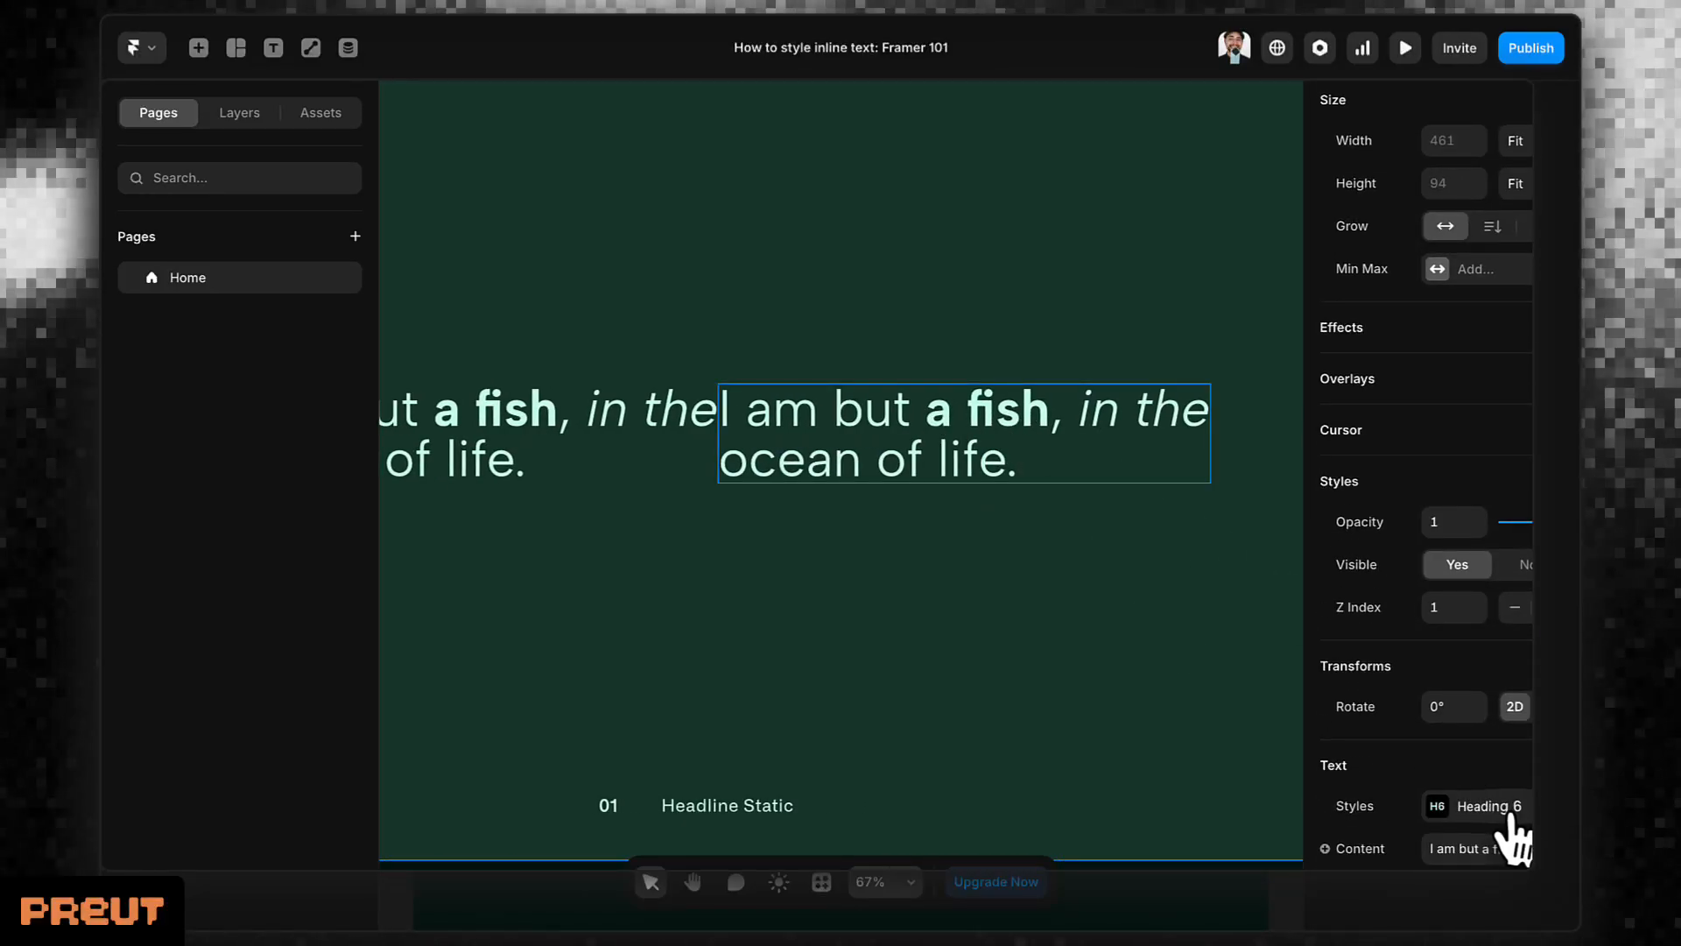
left_click(1513, 821)
left_click(1121, 834)
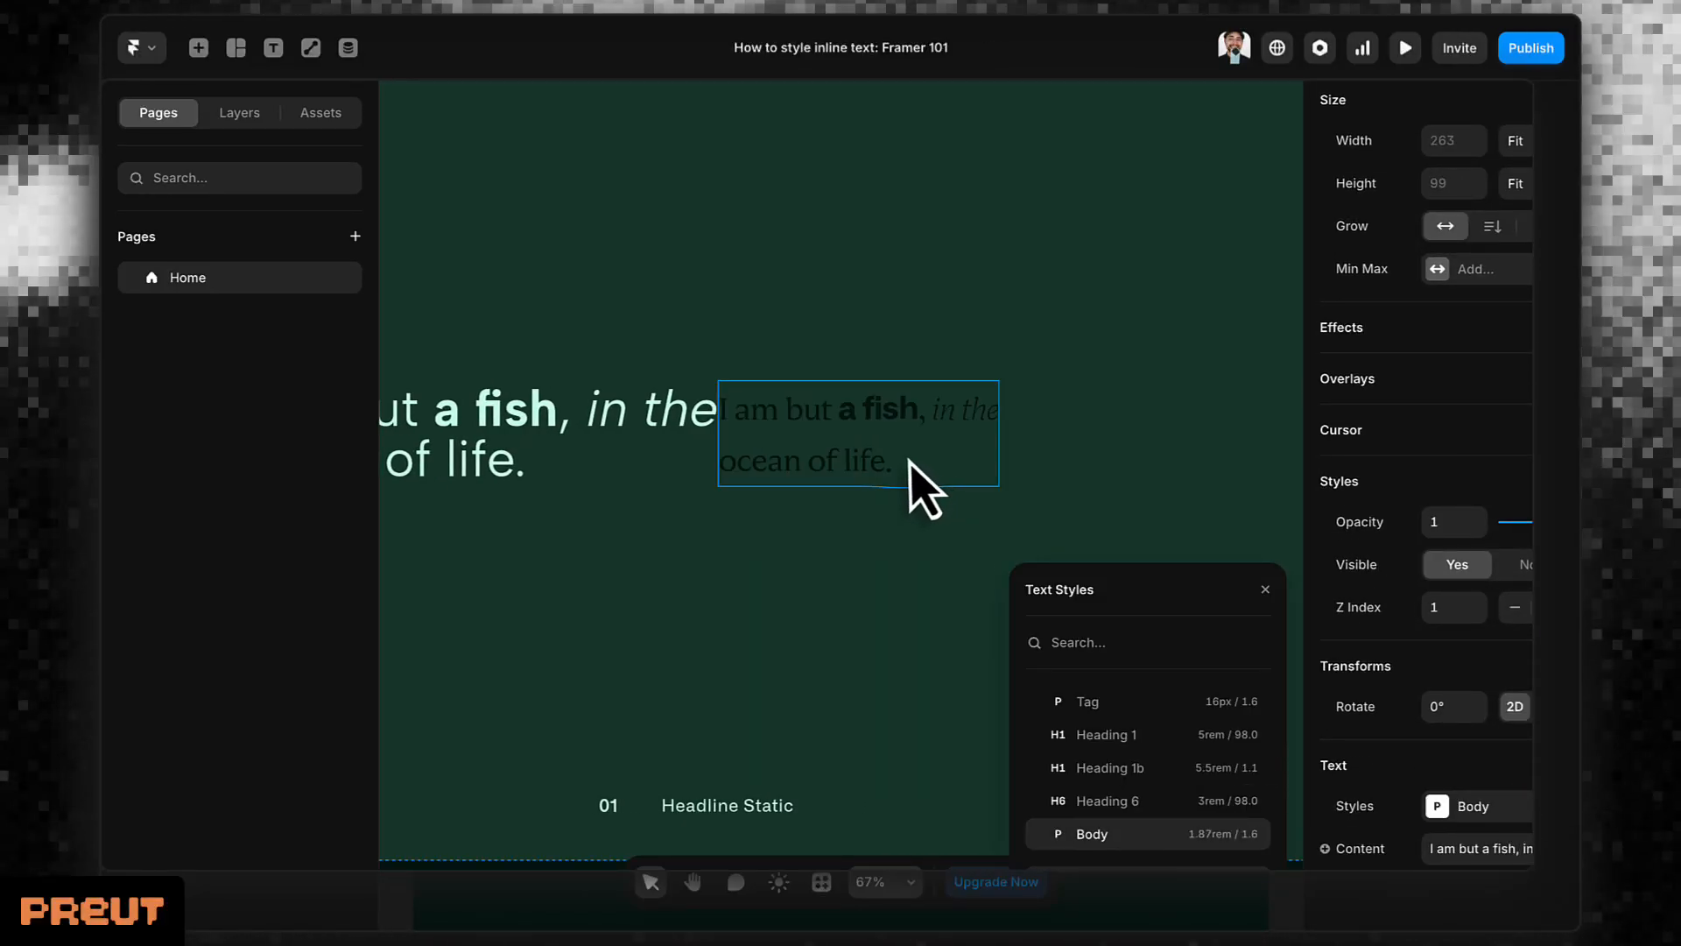
Set the Body text style's line height to 1.4 em and its color to bright green.
left_click(1253, 834)
left_click(1156, 839)
type("1.4")
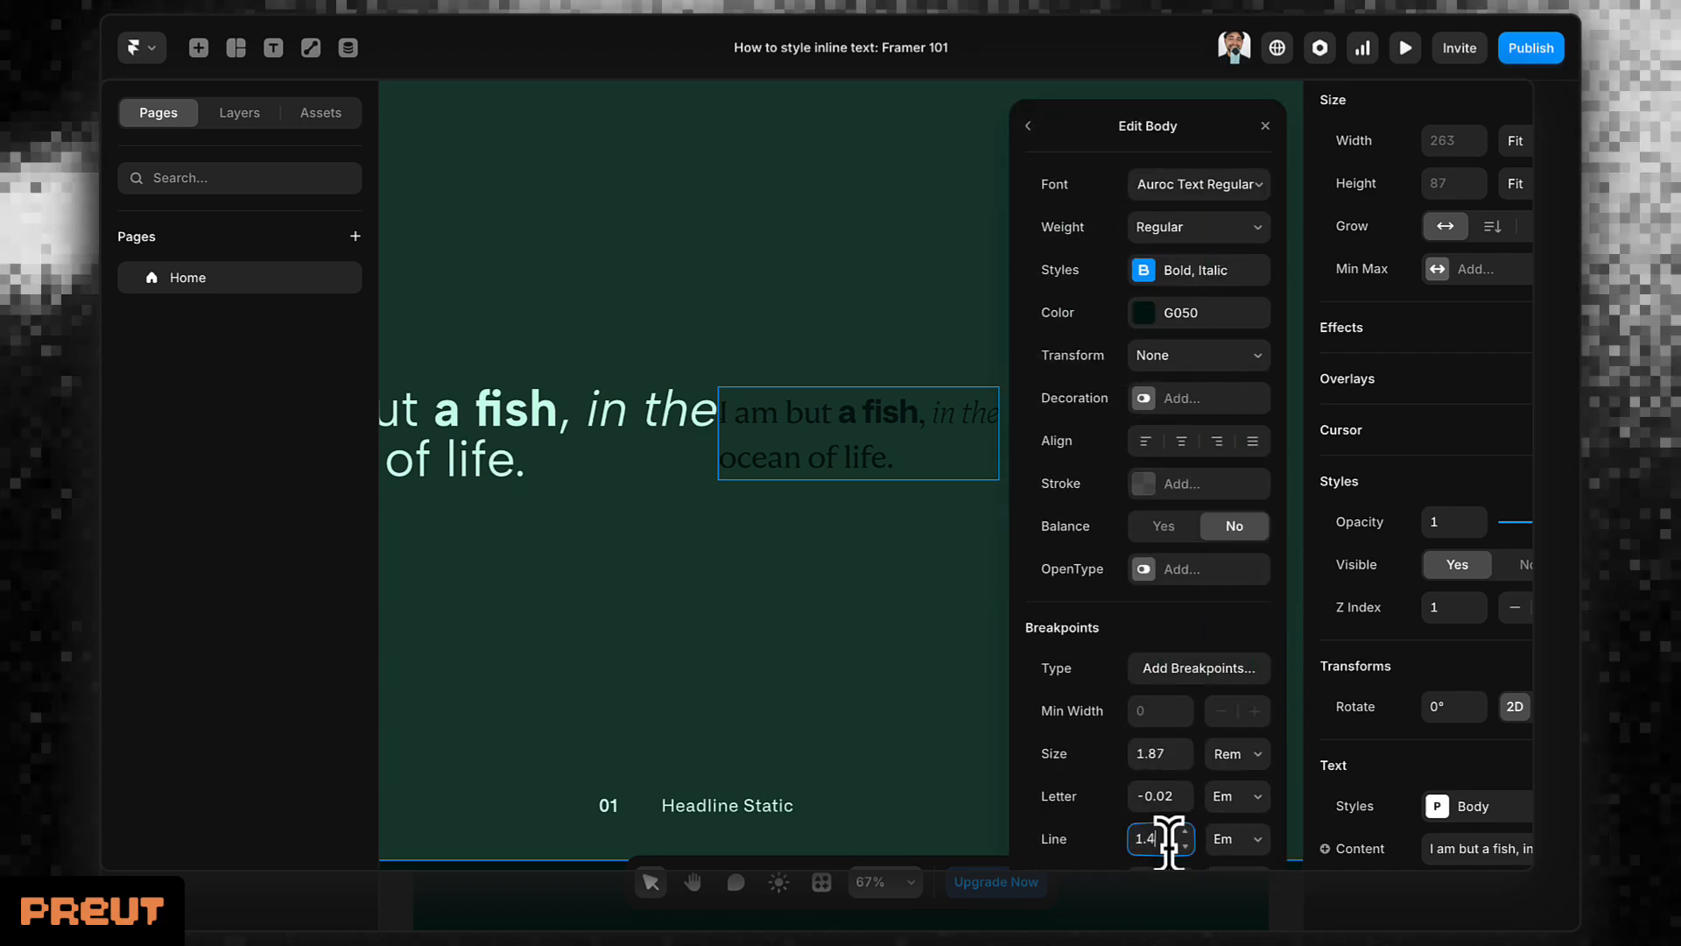
left_click(1145, 312)
left_click_drag(1191, 331, 1250, 310)
left_click(1269, 289)
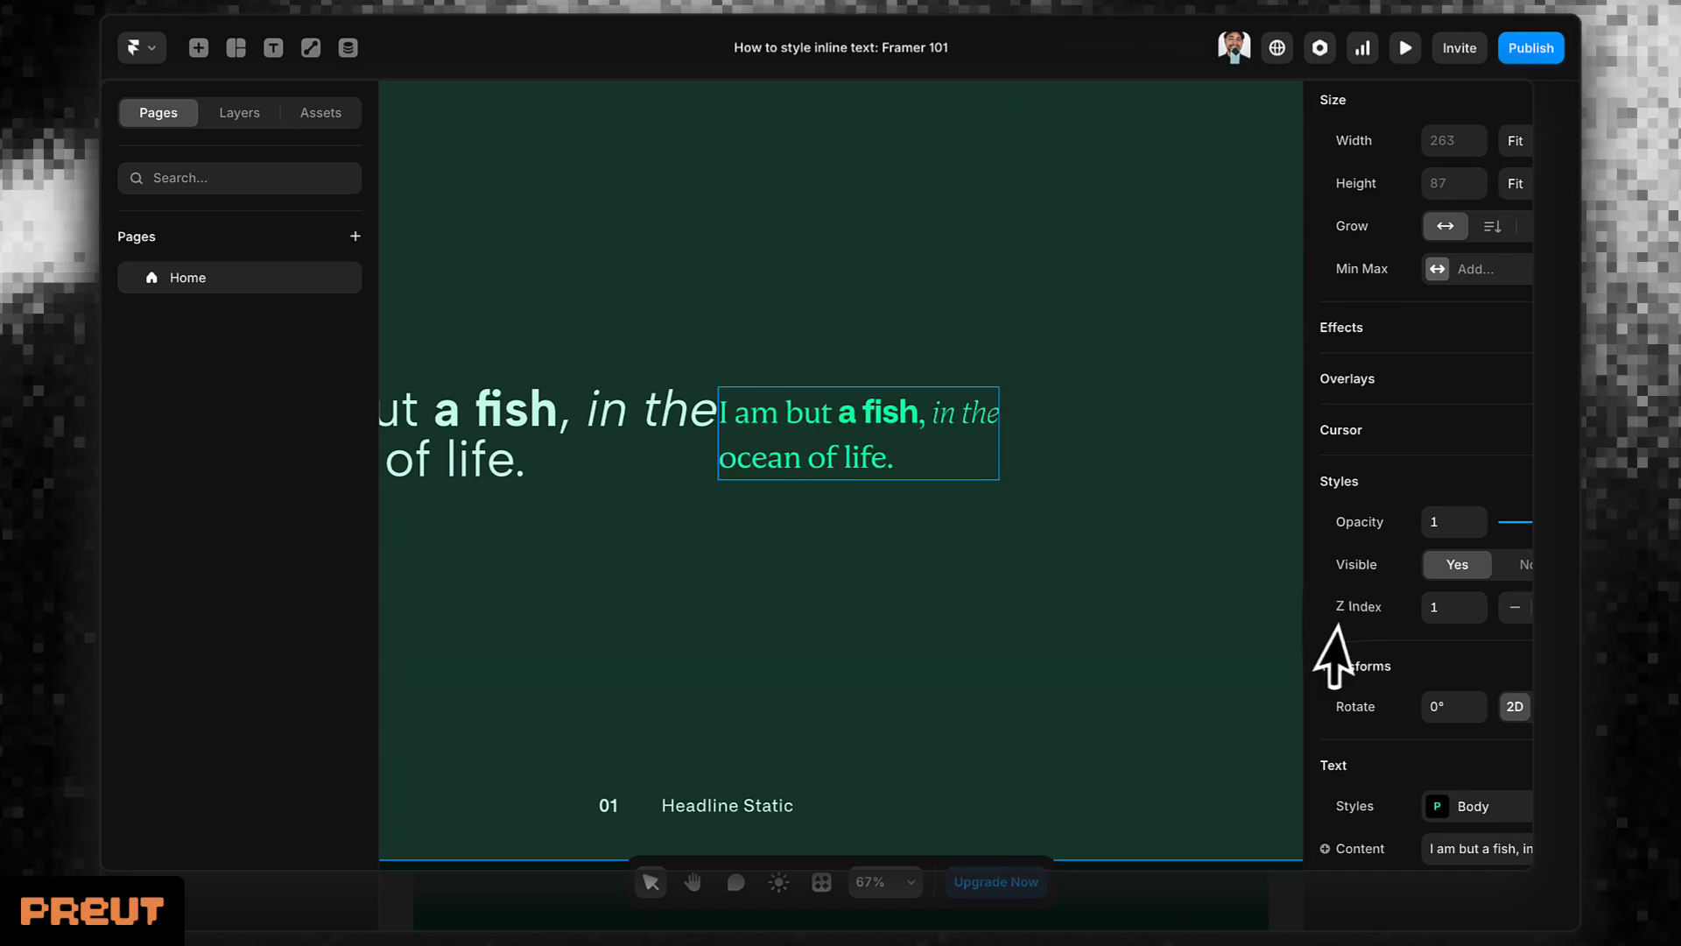
Detach the Body style from the duplicated text and set the hero section's stack gap to 160.
scroll(1339, 626, "down", 3)
left_click(1549, 552)
left_click(781, 516)
left_click(1444, 804)
type("1")
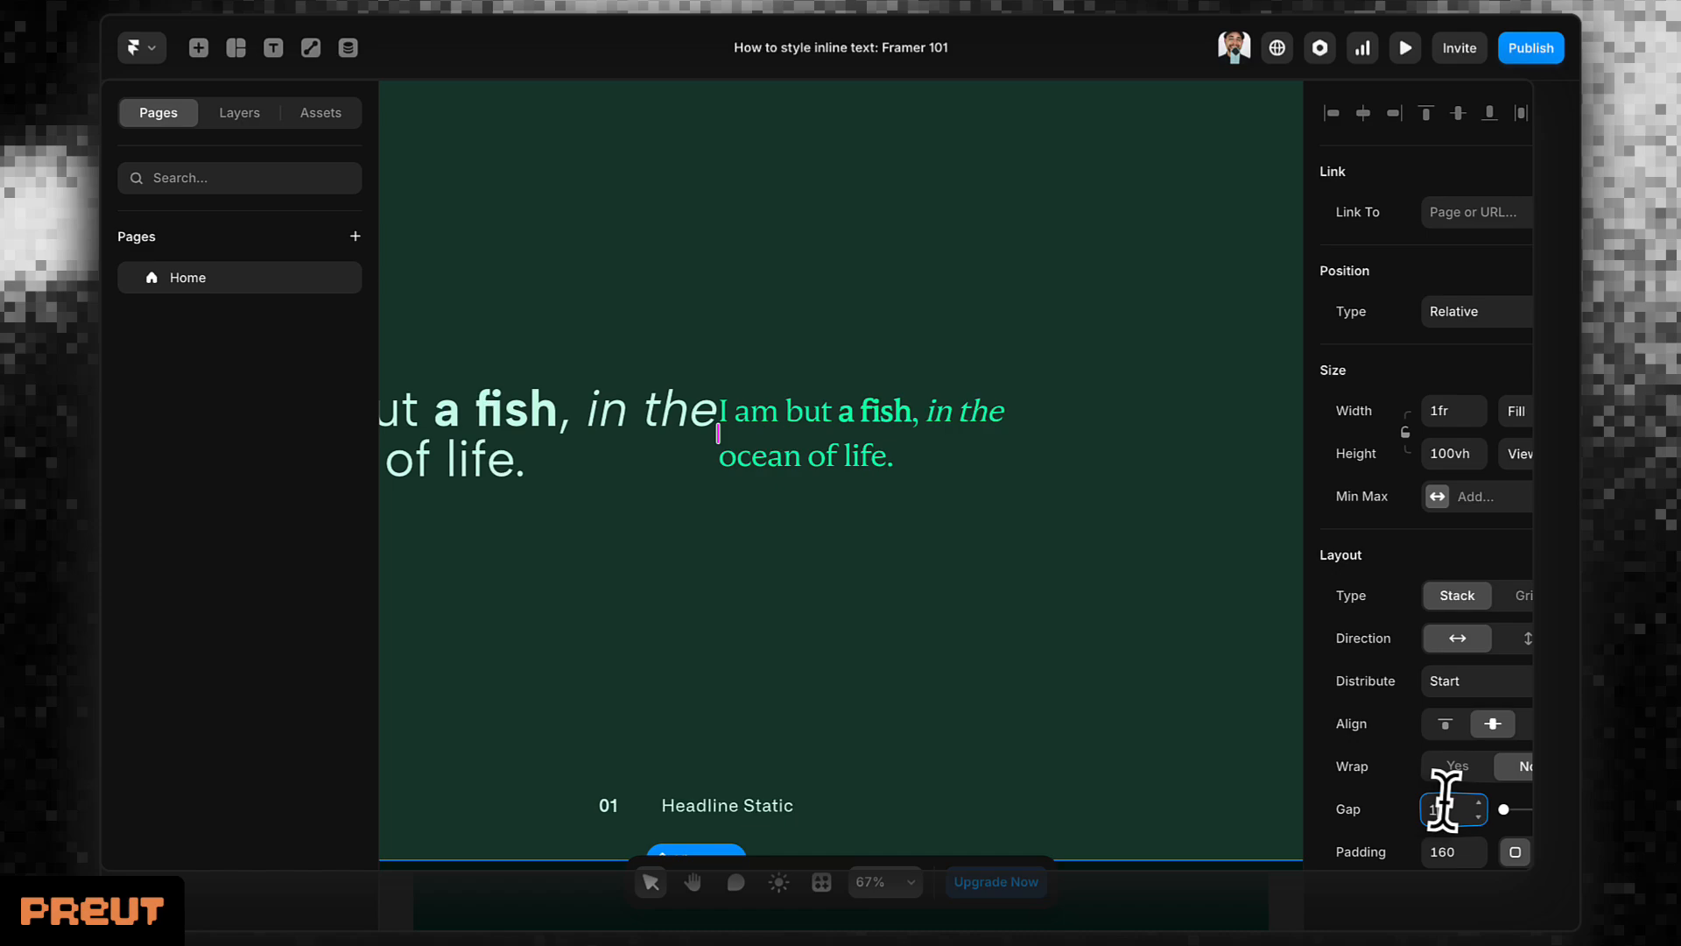
type("60")
key("Tab")
Change the duplicated green text's font to Autour One.
left_click(1051, 424)
left_click(1456, 642)
left_click(1097, 825)
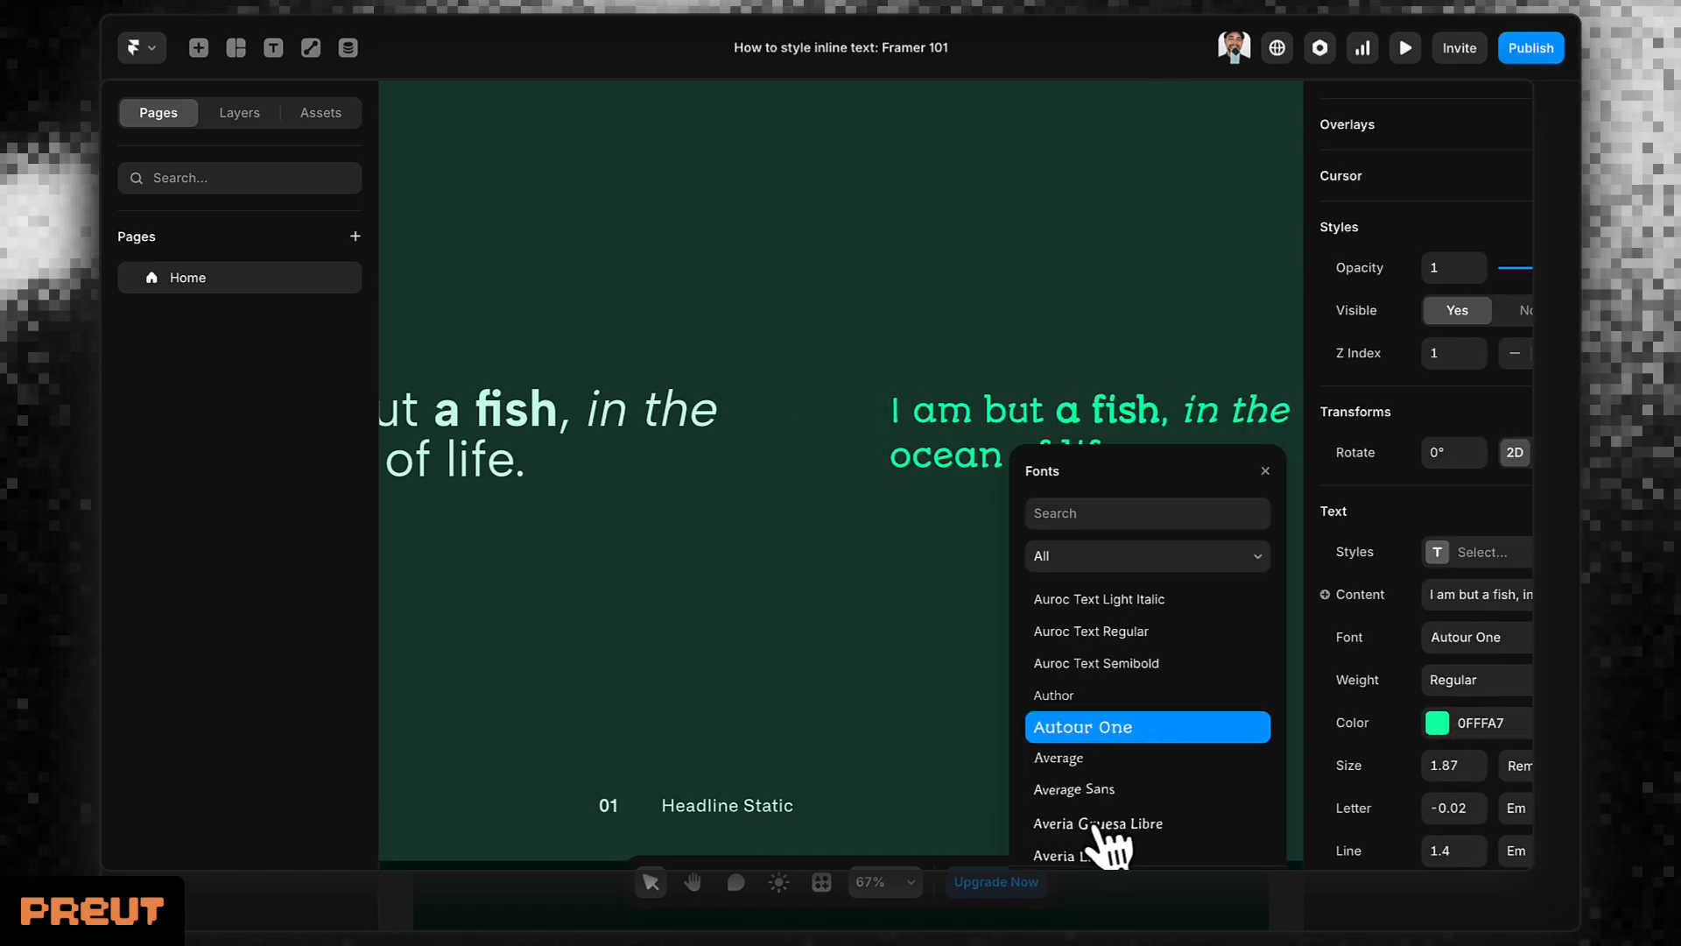
left_click(892, 662)
scroll(911, 552, "right", 1)
left_click(928, 432)
left_click(1131, 430)
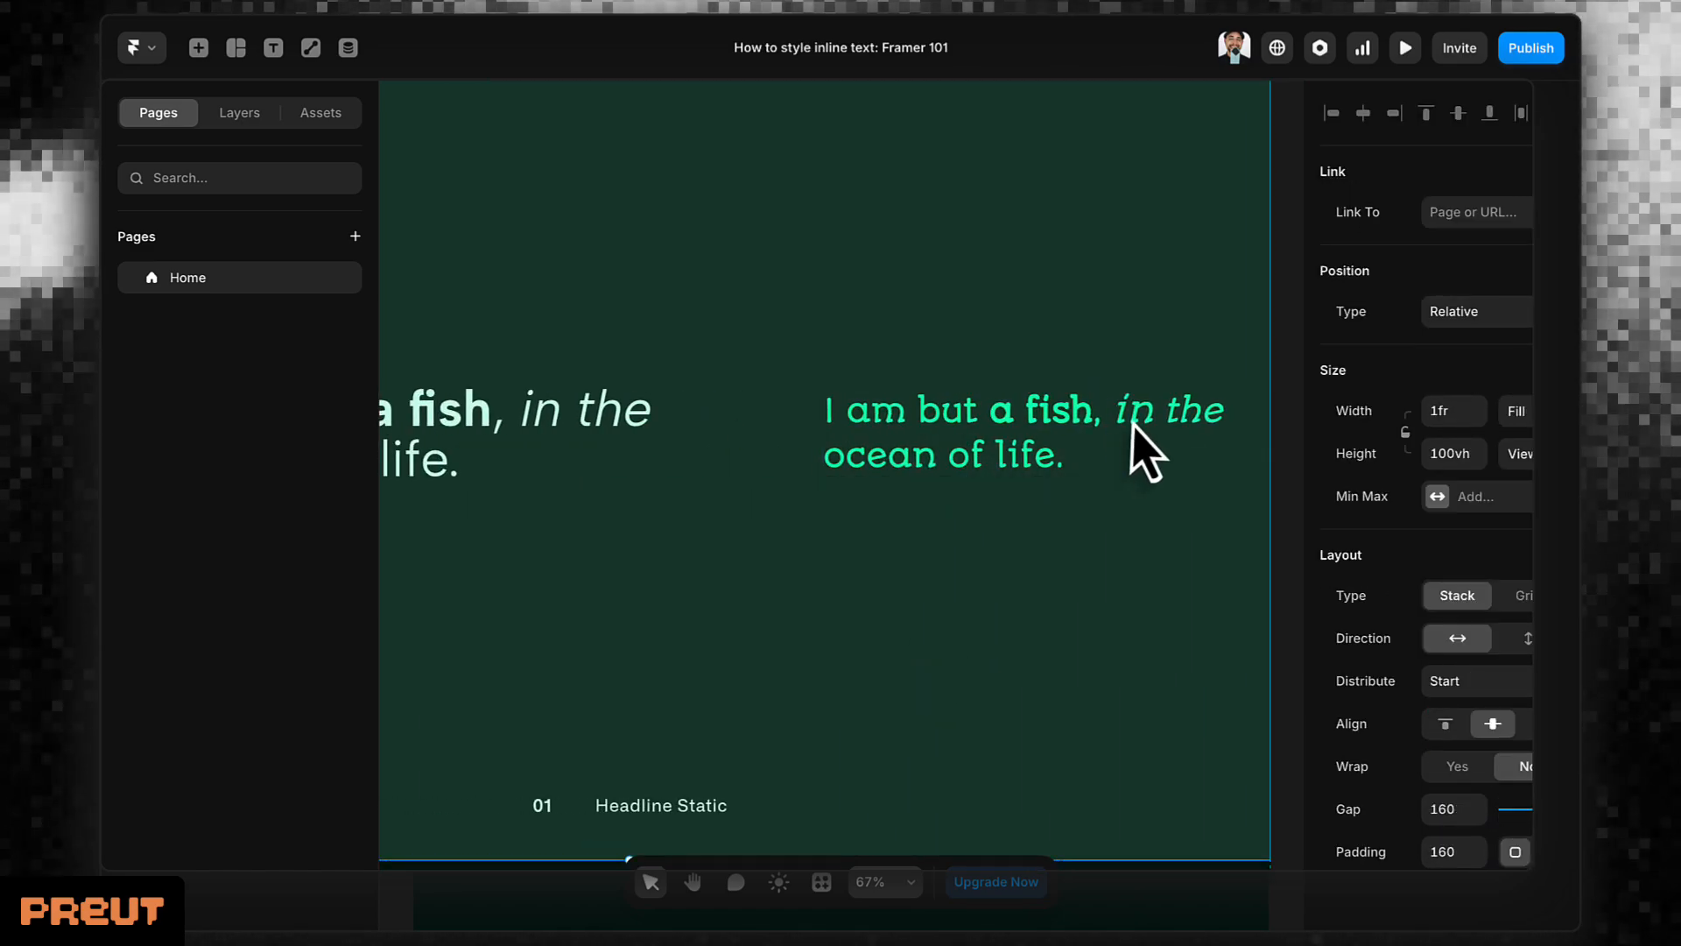
left_click(1138, 442)
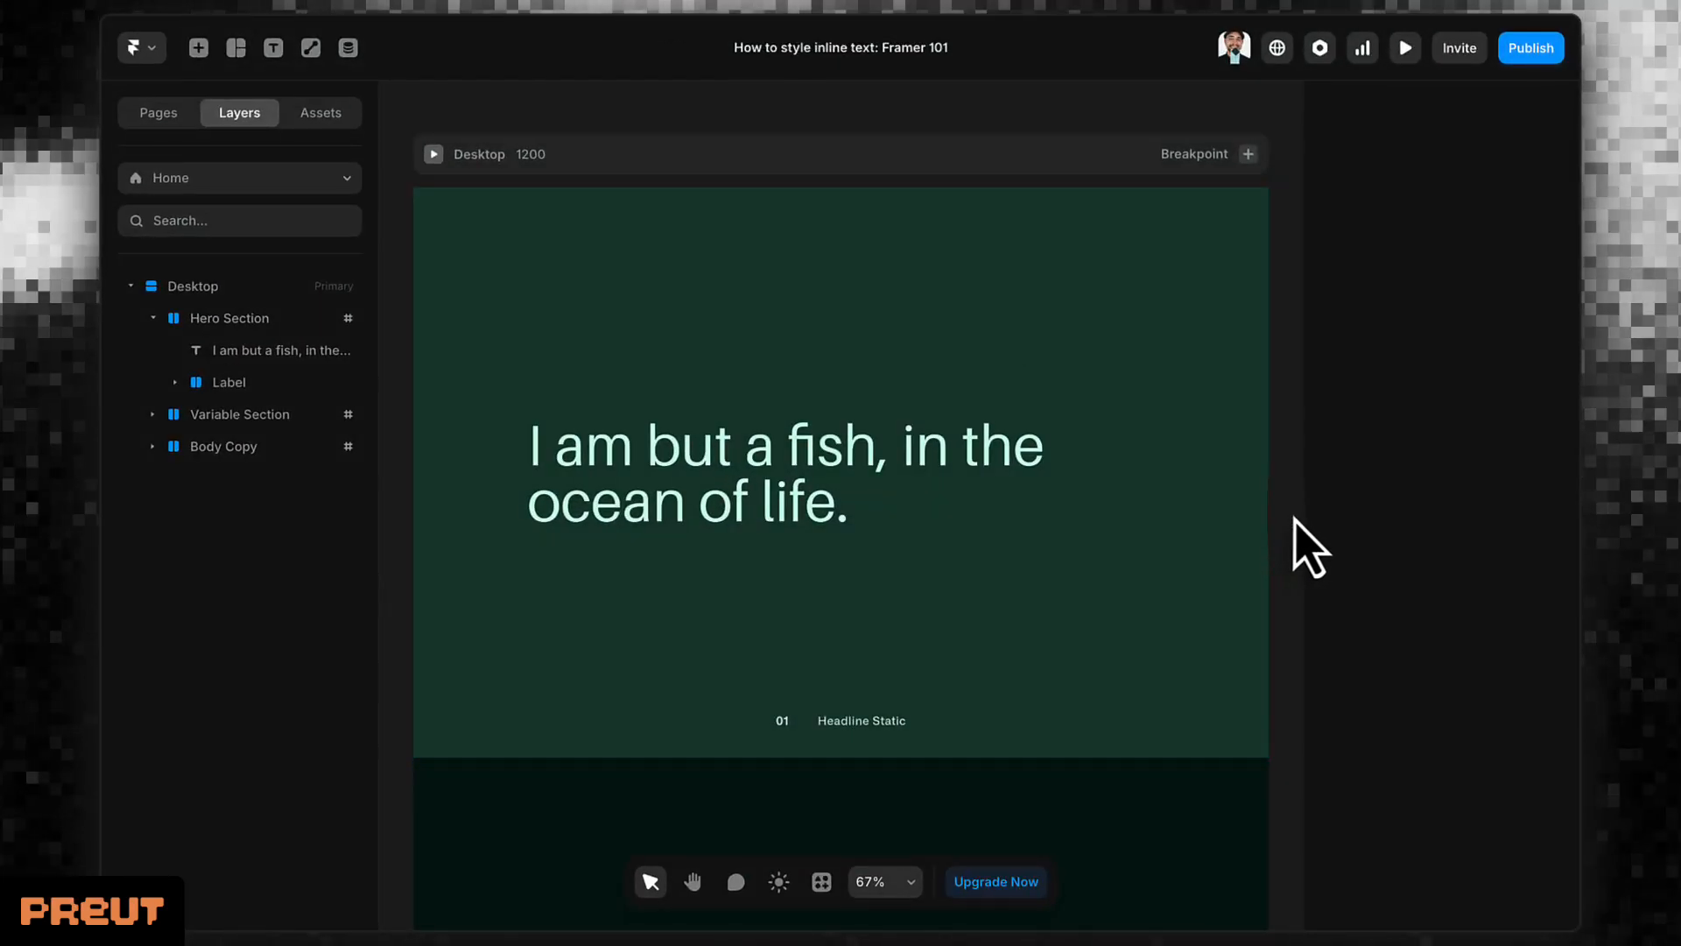
Create a new Heading 1 text style from the "I am but a fish, in the ocean of life." headline.
left_click(795, 512)
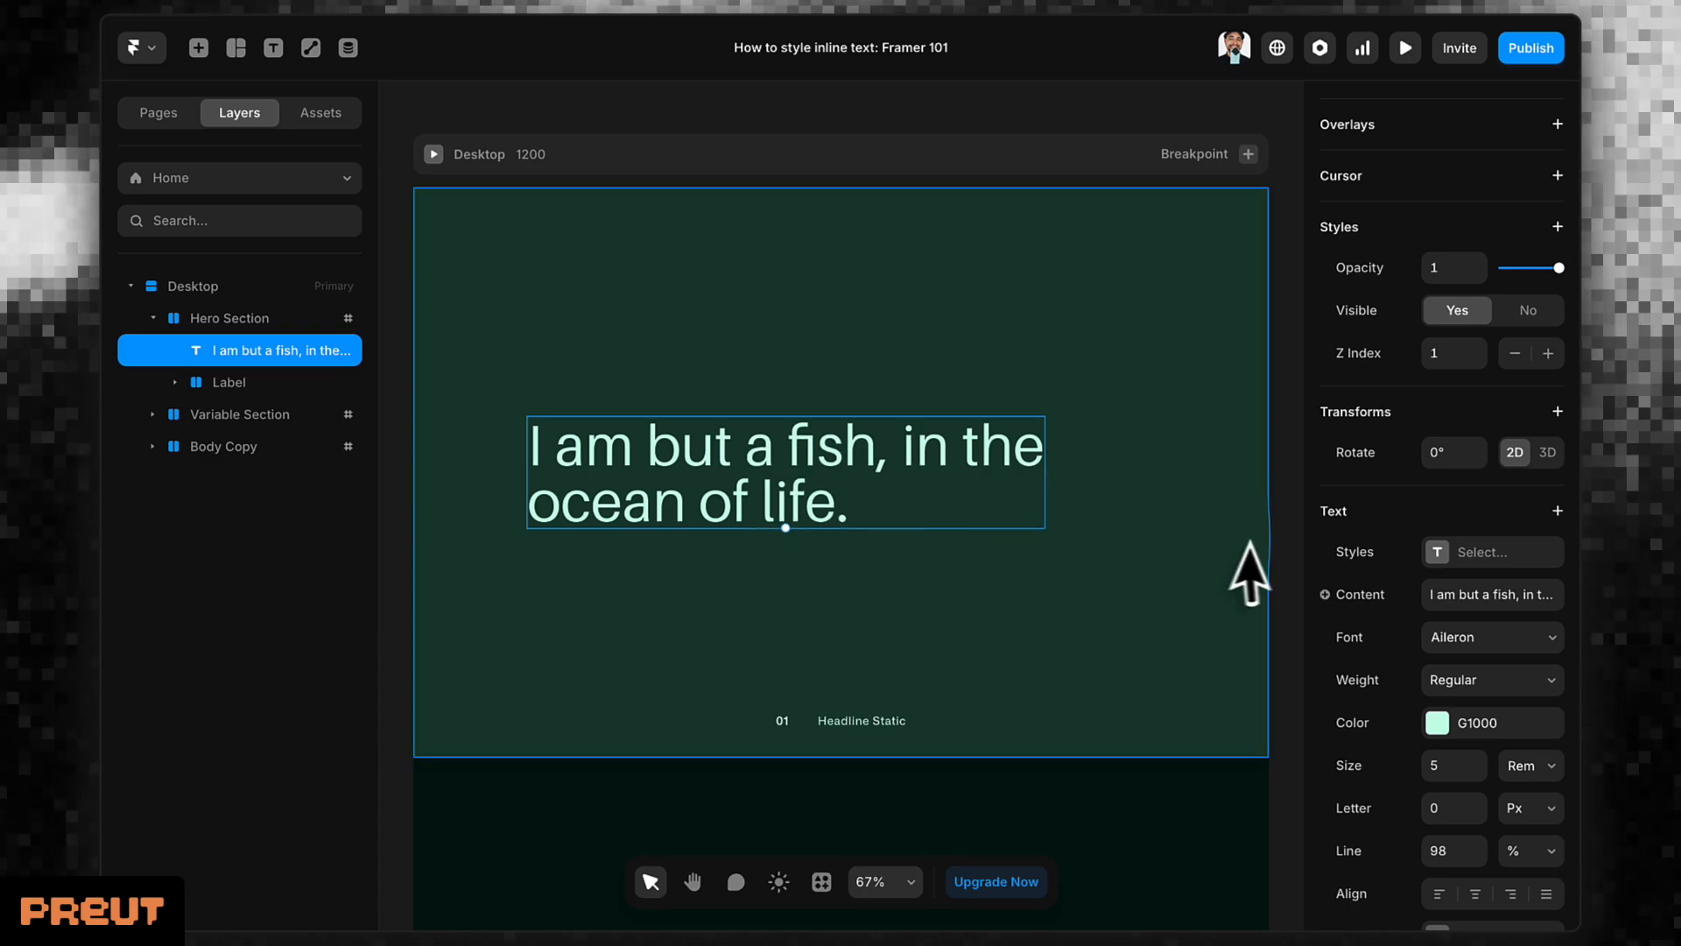
scroll(1362, 578, "down", 4)
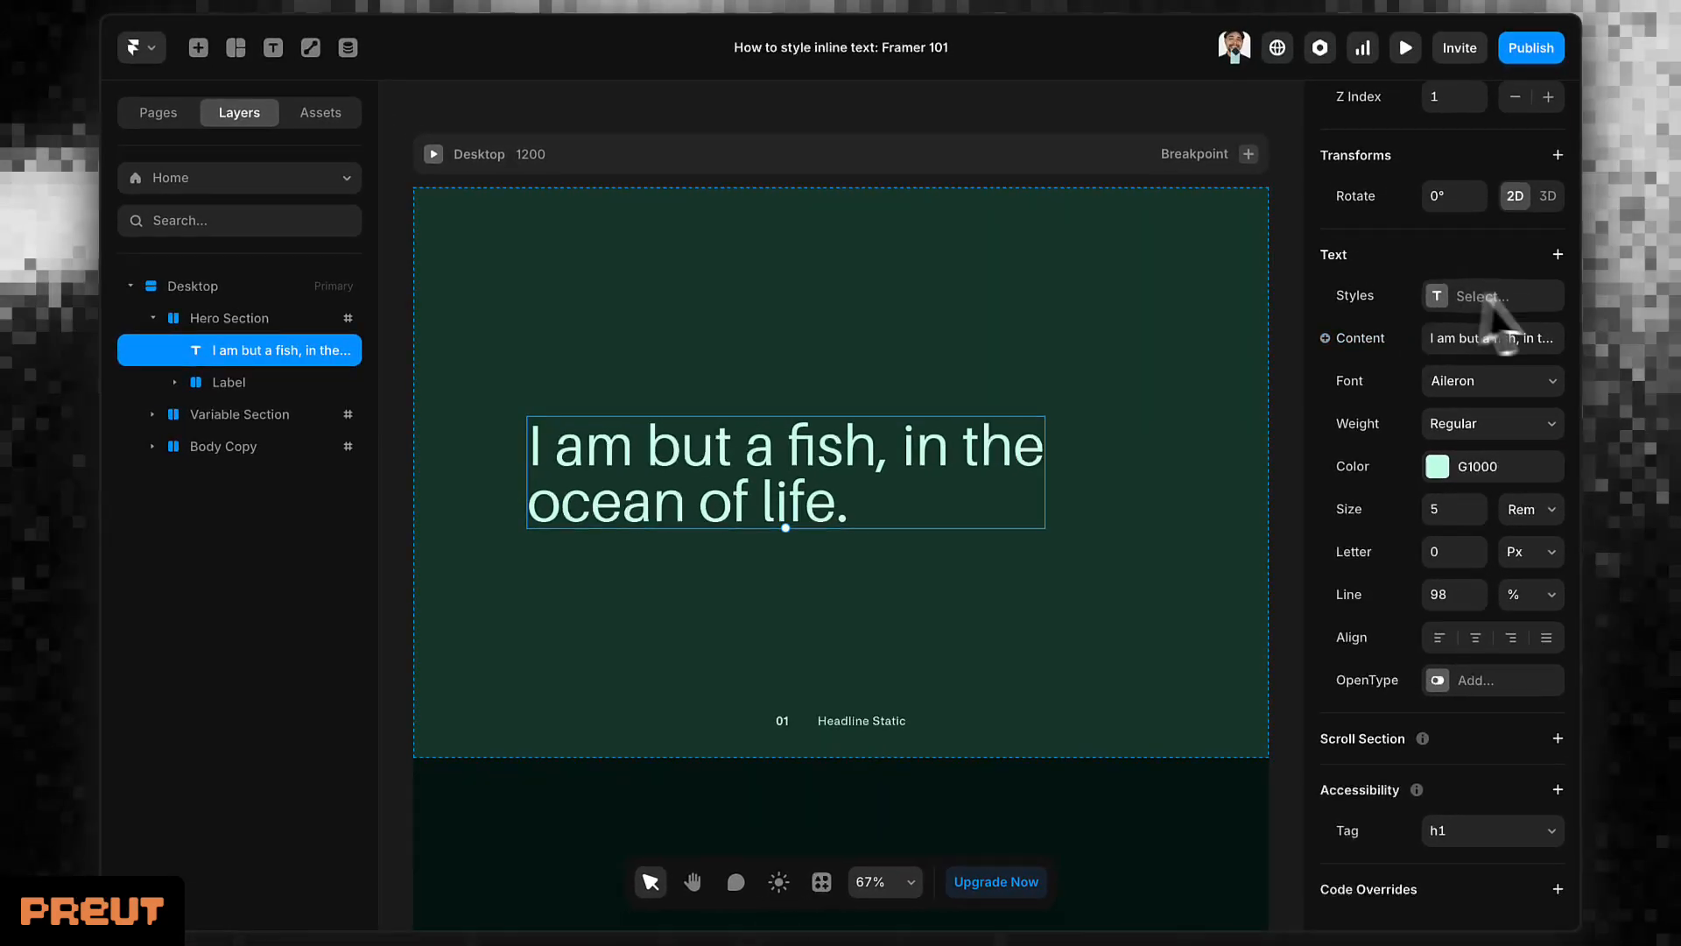
left_click(1493, 296)
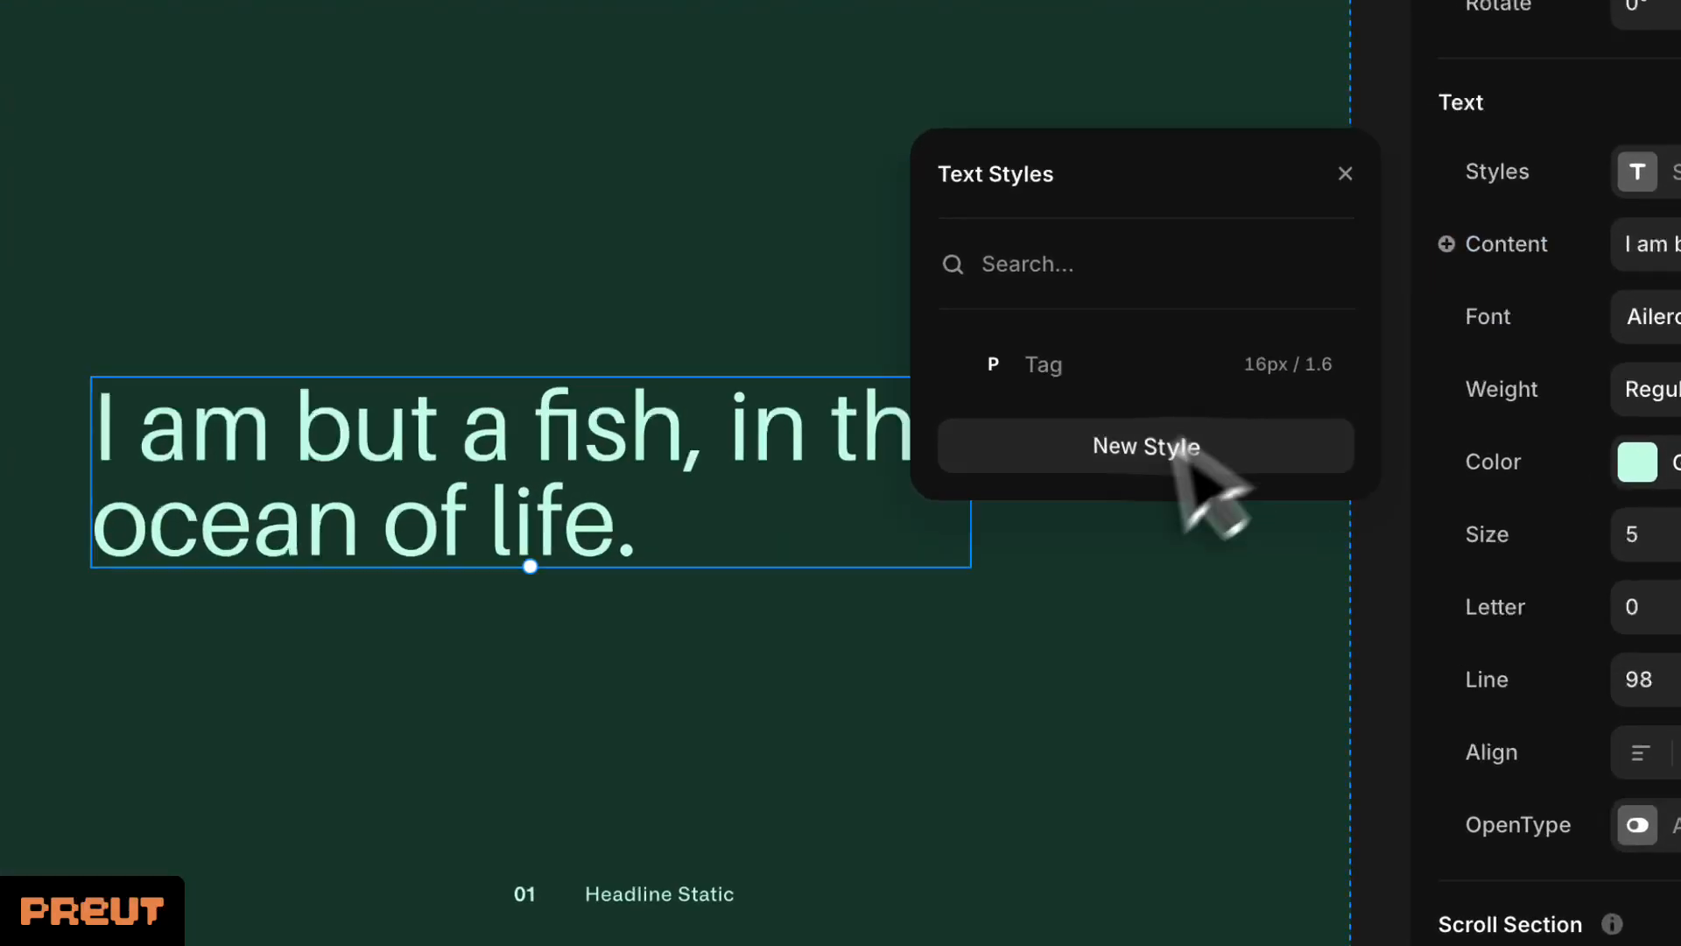
left_click(1152, 446)
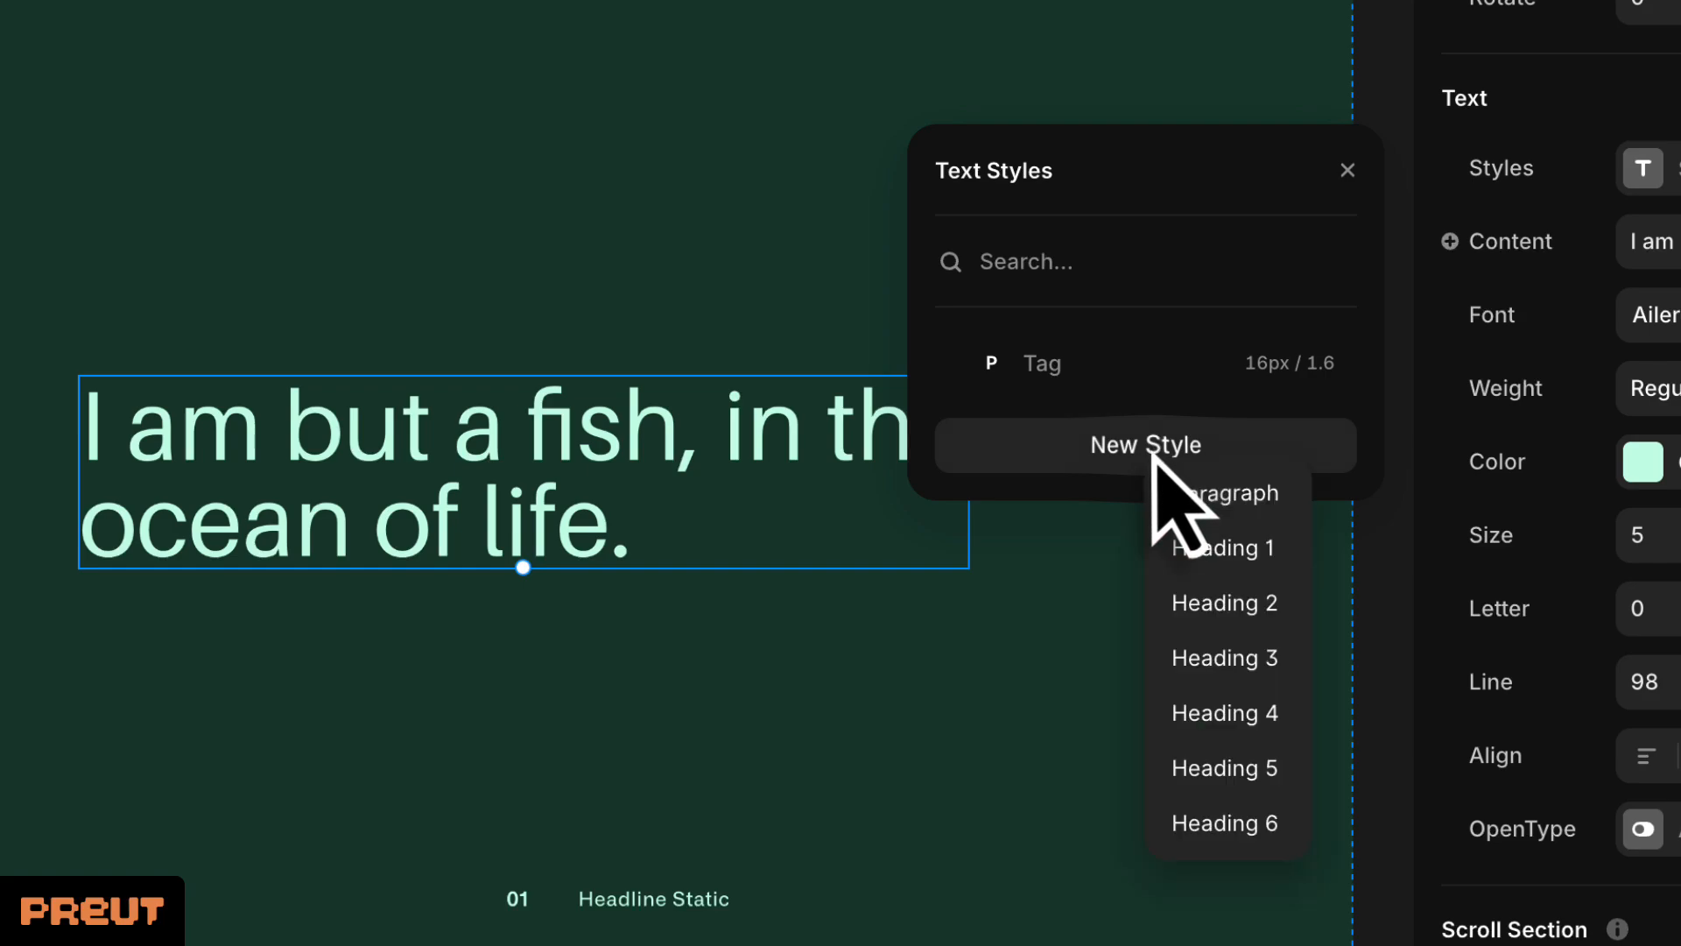
left_click(1218, 560)
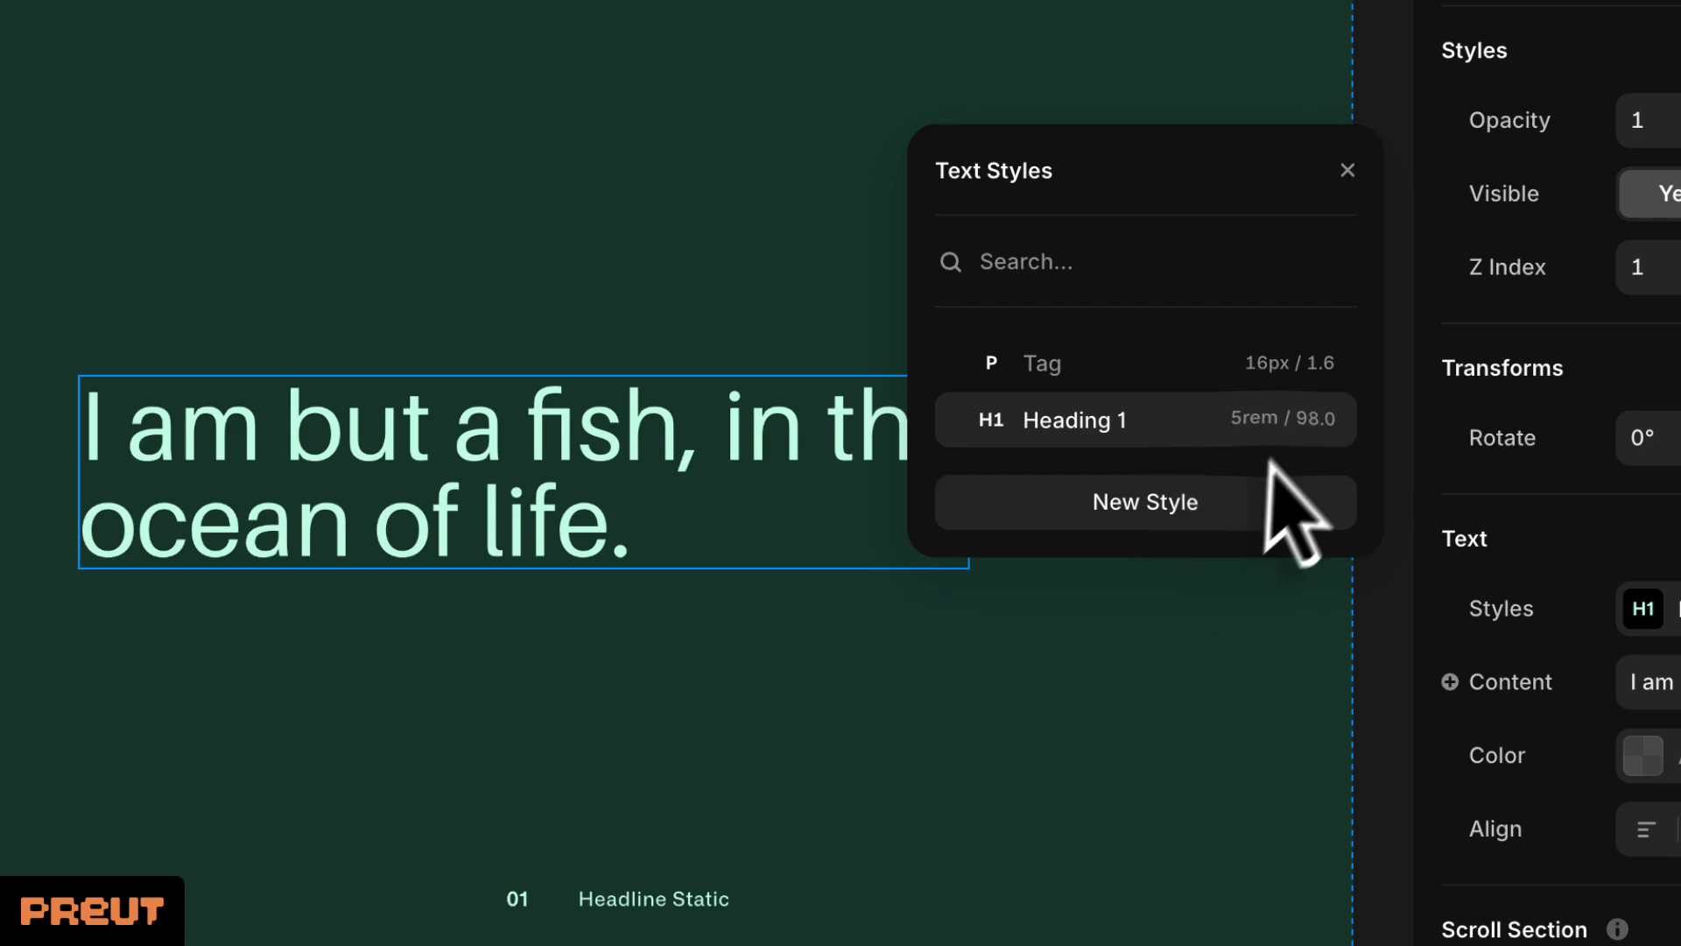
In the Heading 1 style, set the Bold variant to Bold, Italic to Italic, and Bold & Italic to Black Italic.
left_click(1326, 419)
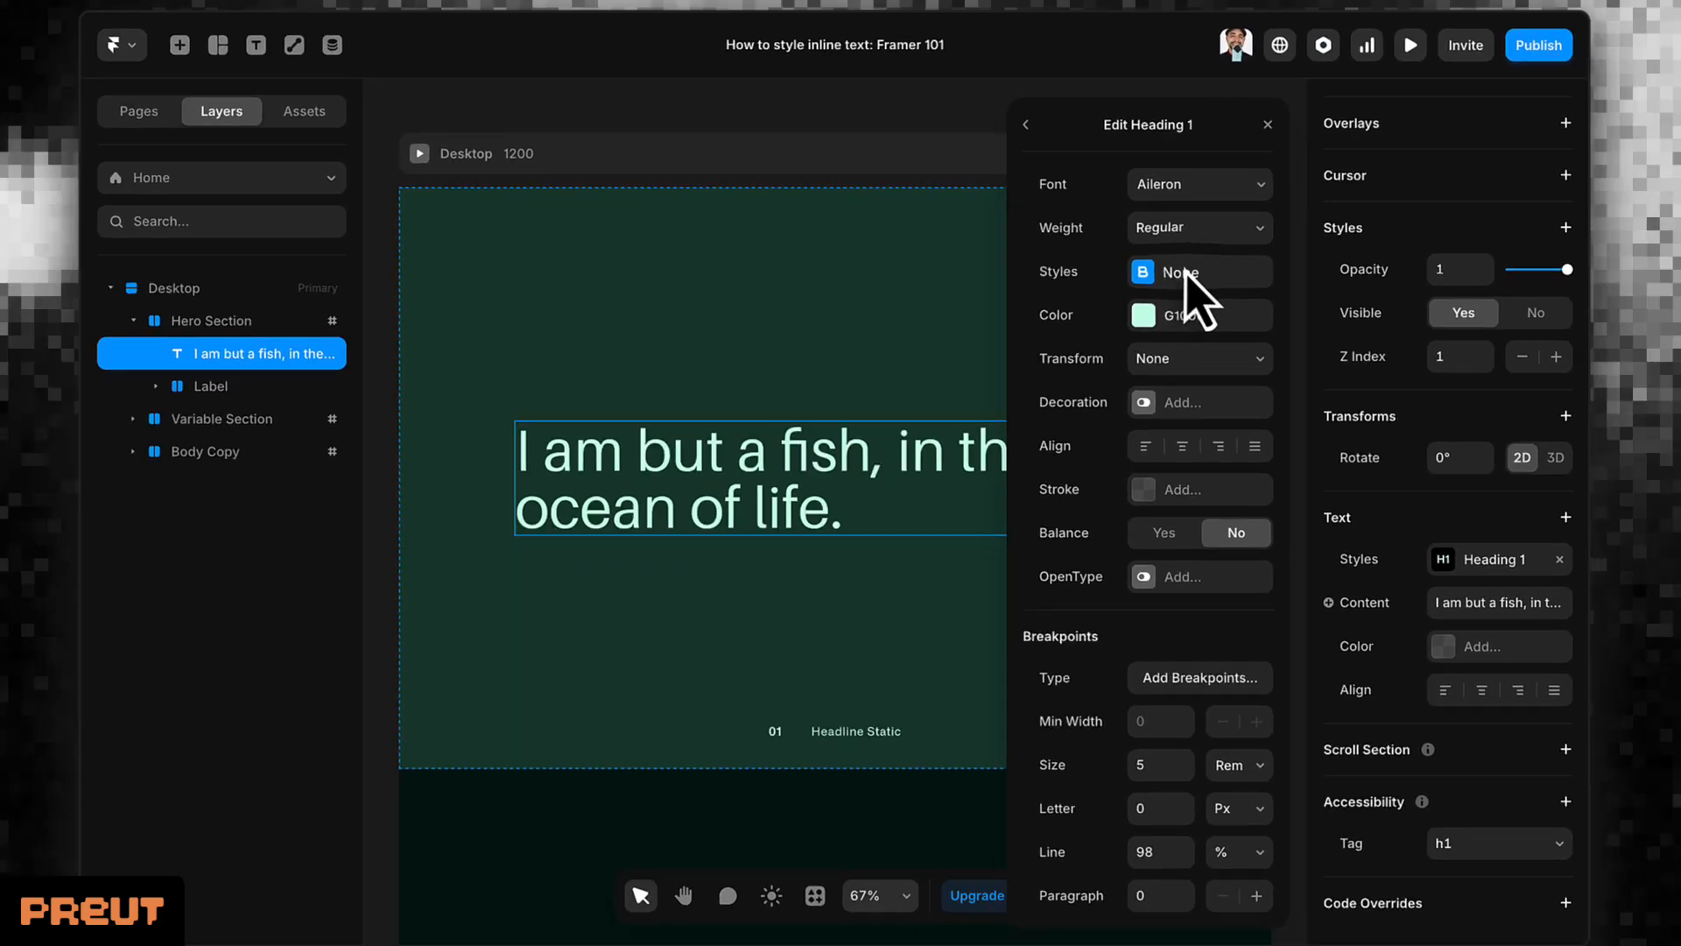
left_click(1201, 332)
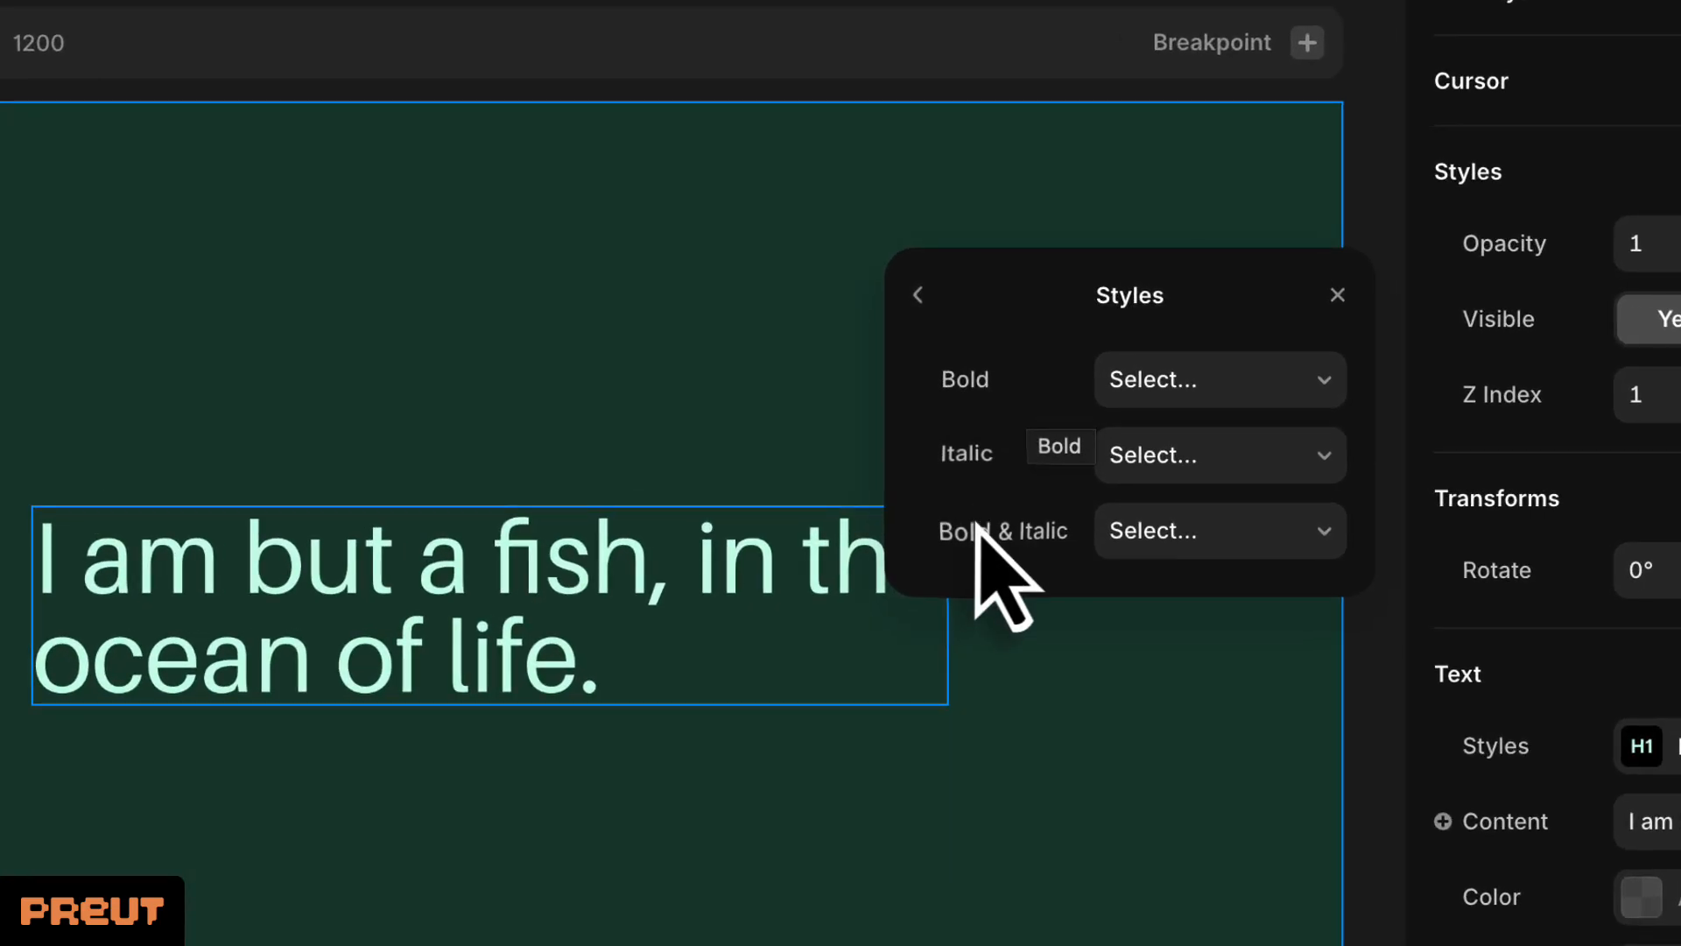
left_click(1173, 387)
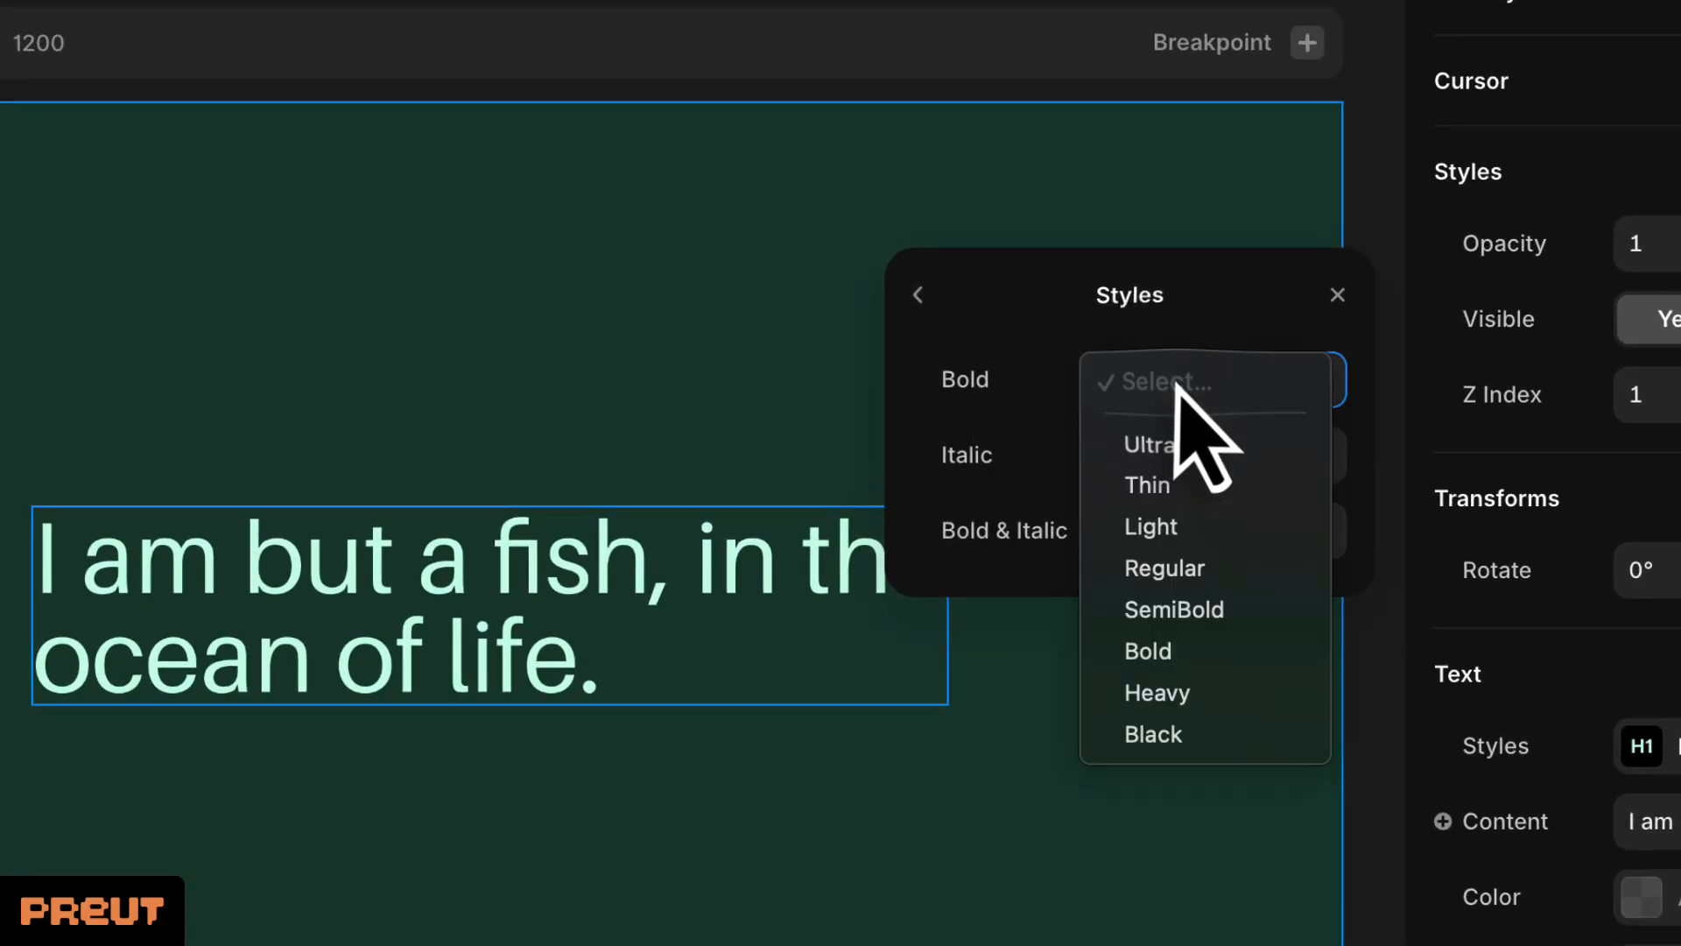
left_click(1210, 658)
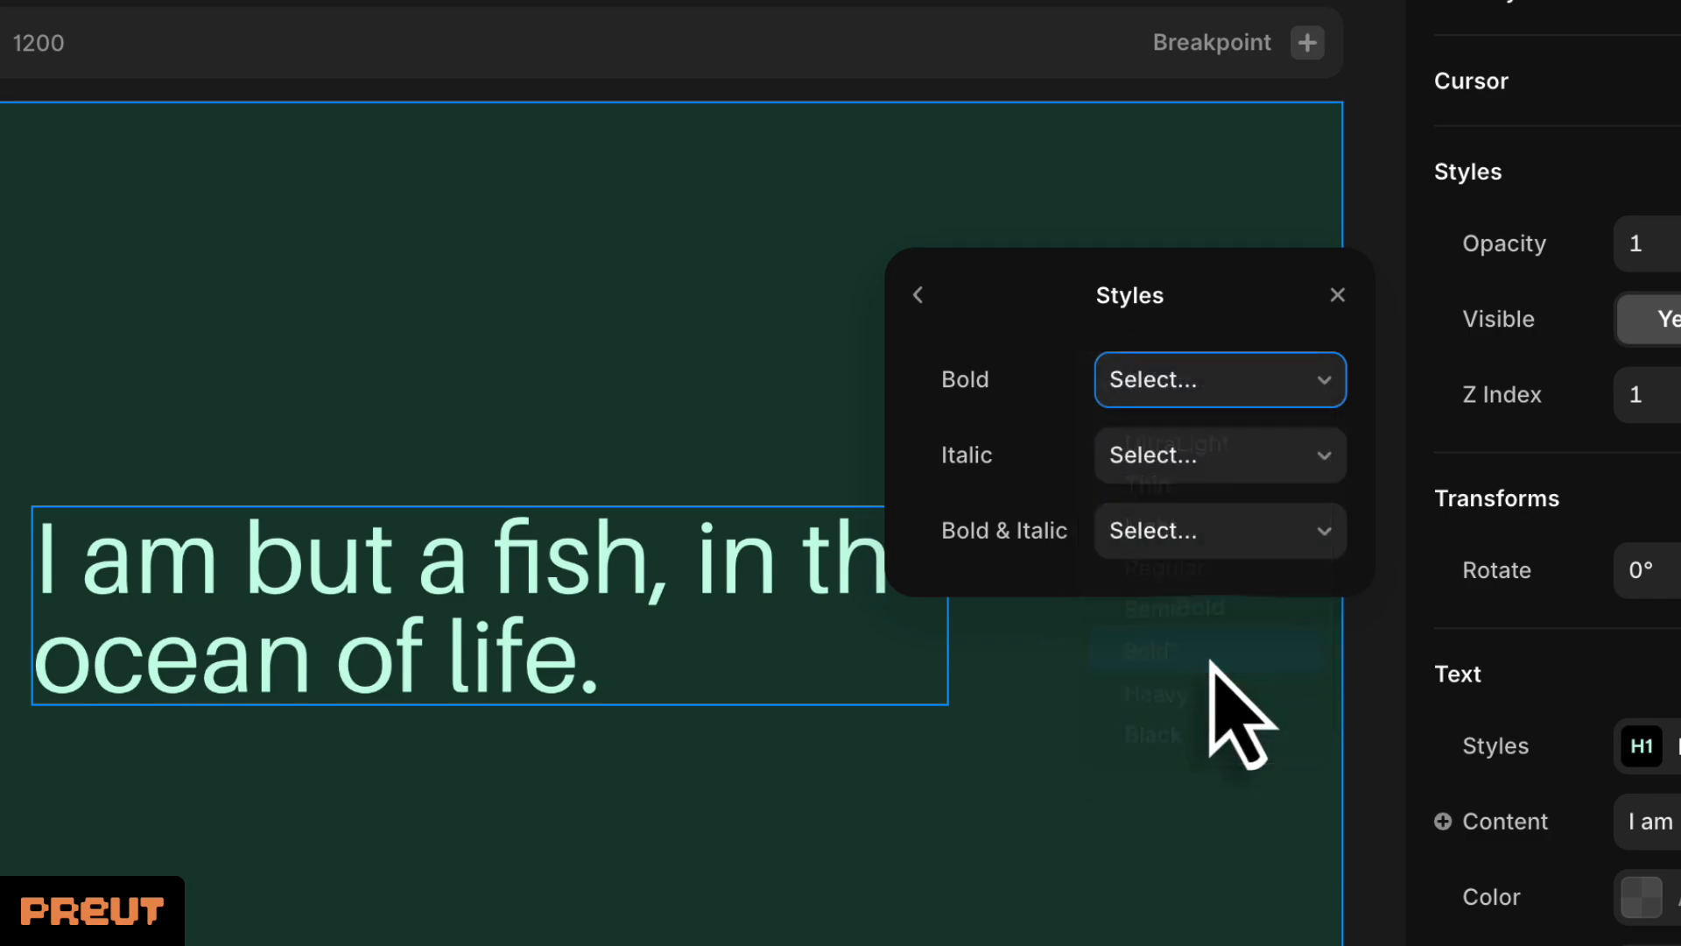
left_click(1135, 457)
left_click(1160, 520)
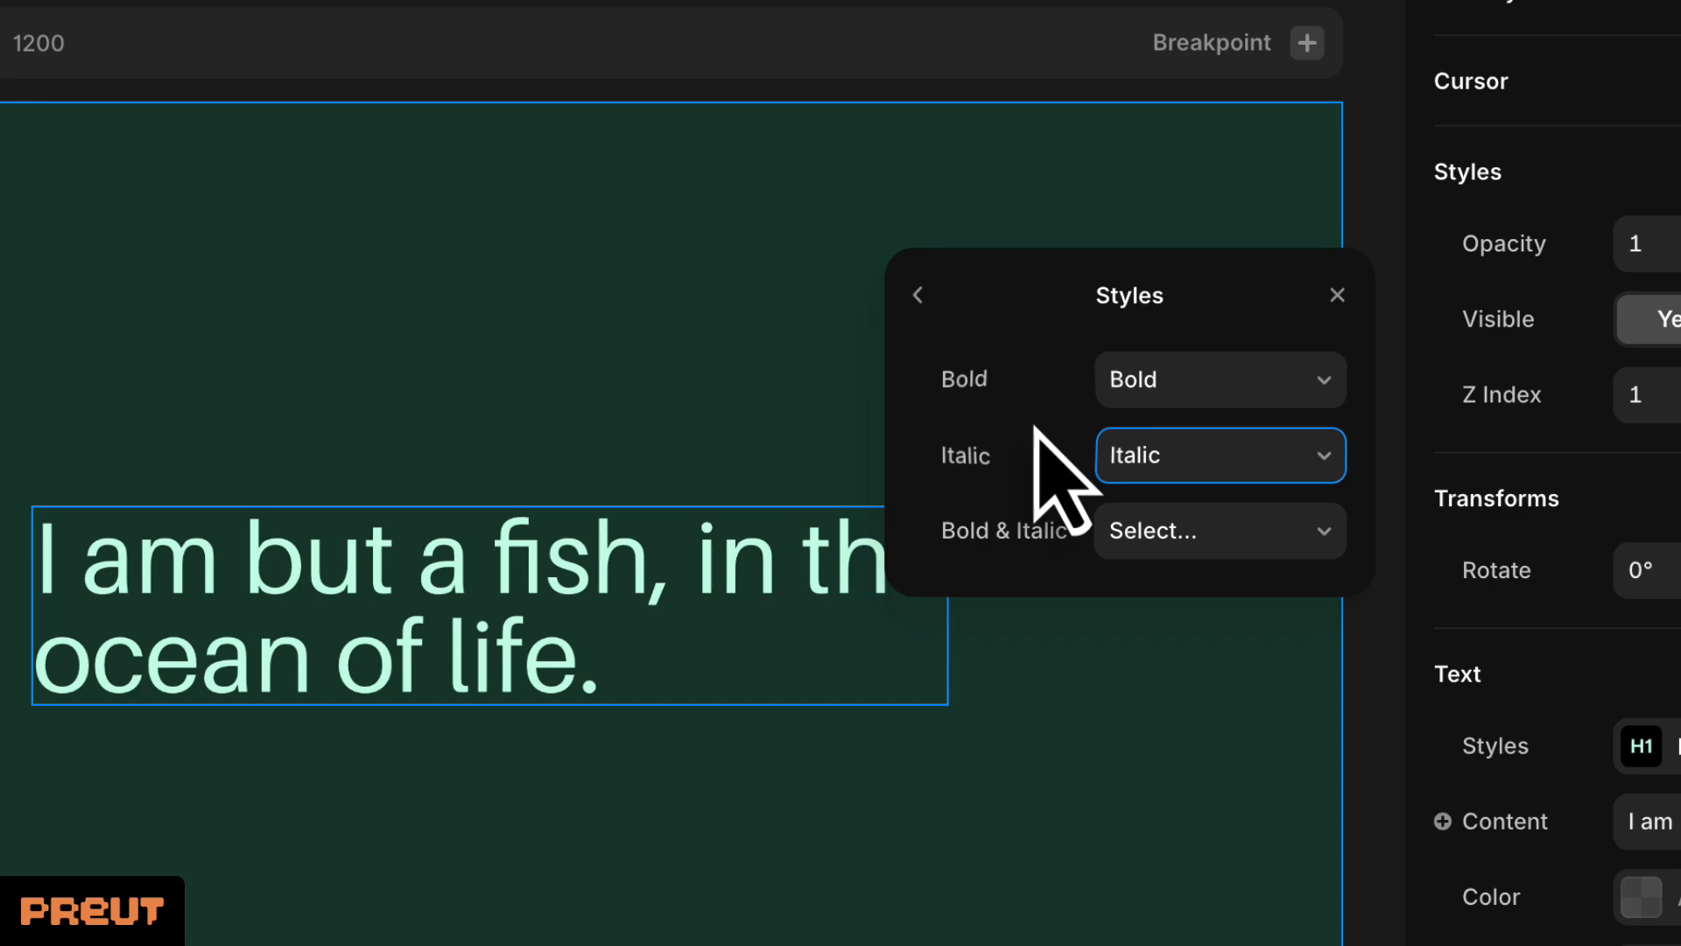
left_click(1134, 455)
left_click(1054, 456)
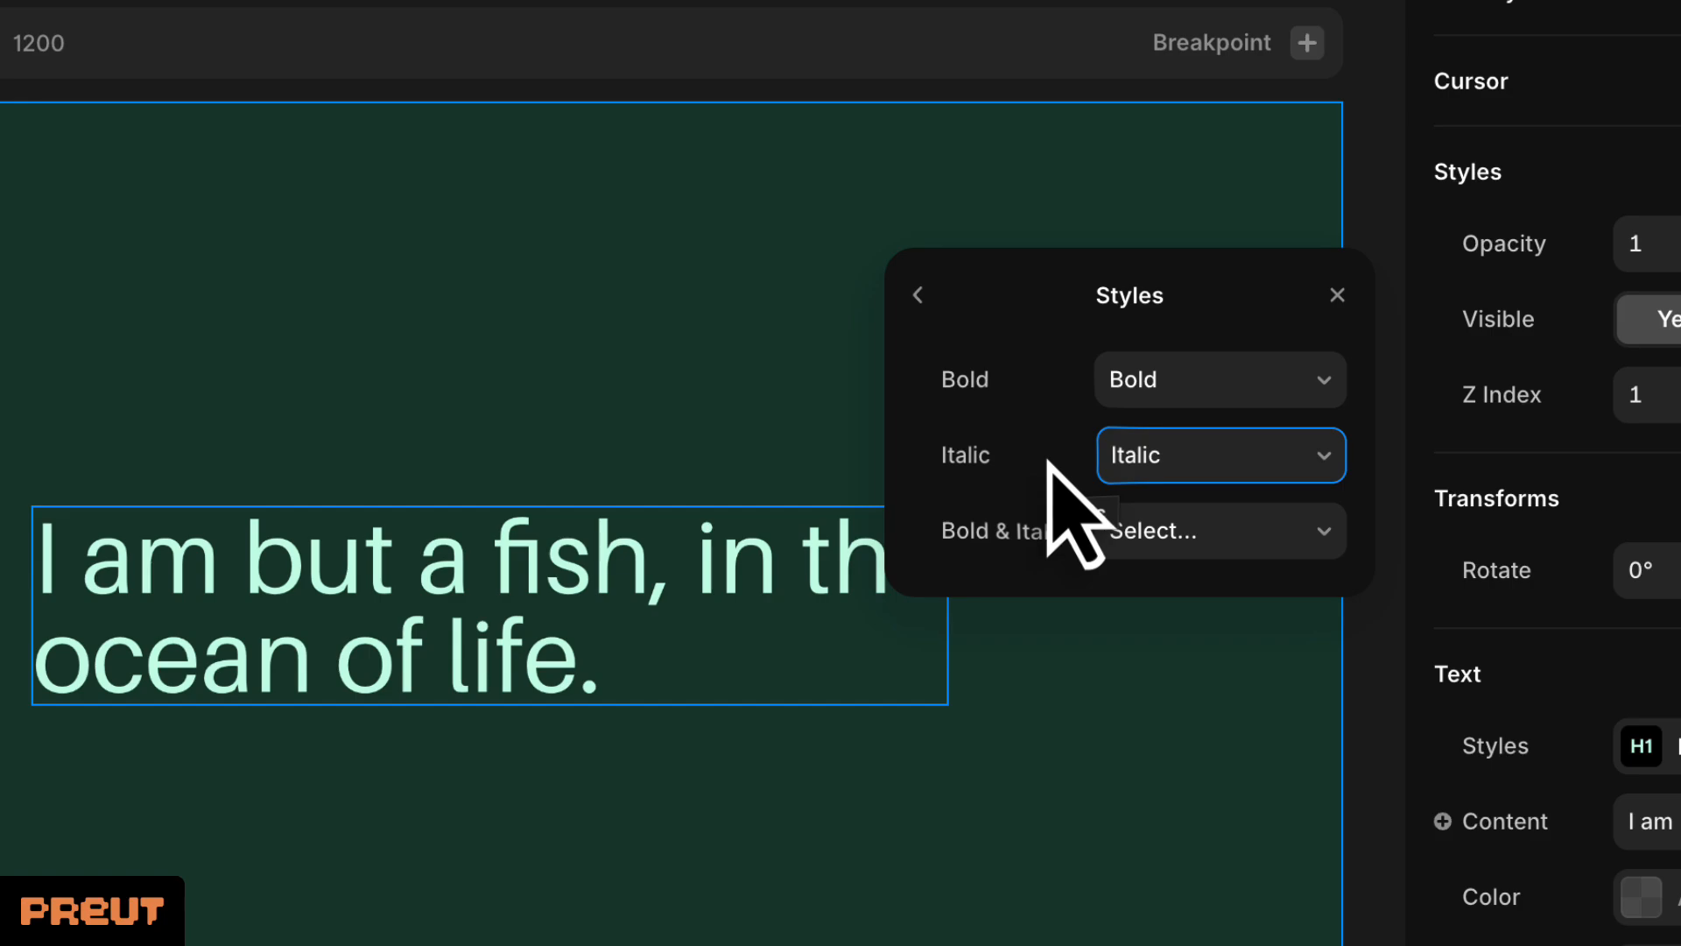
left_click(1161, 534)
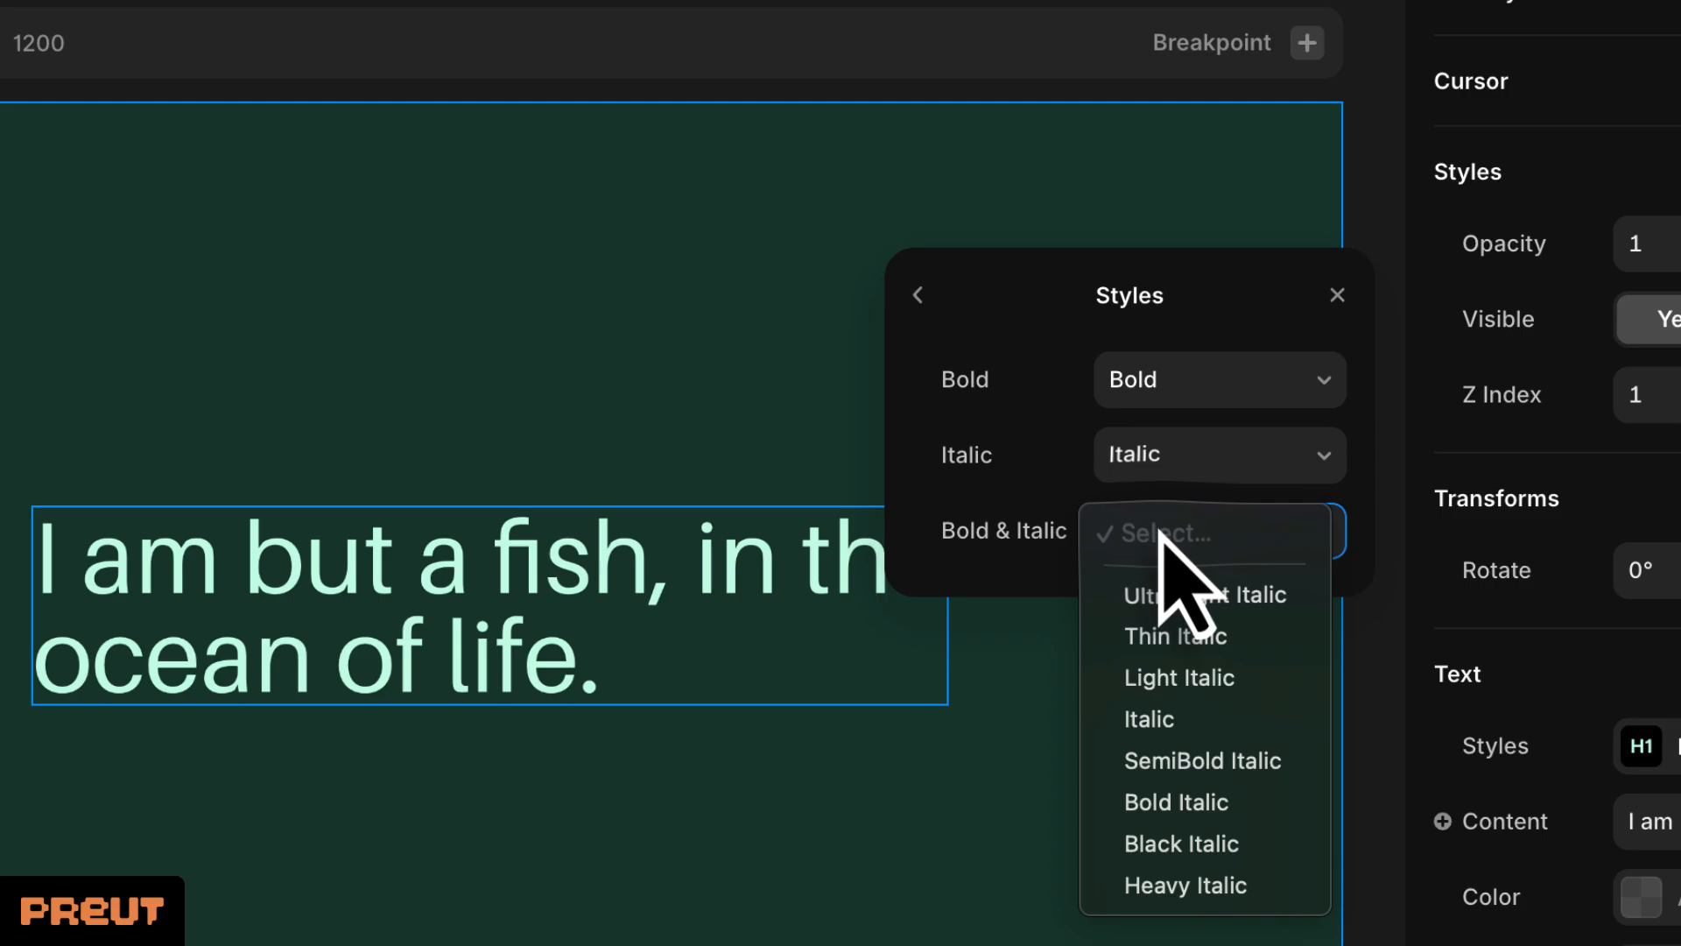
left_click(1181, 843)
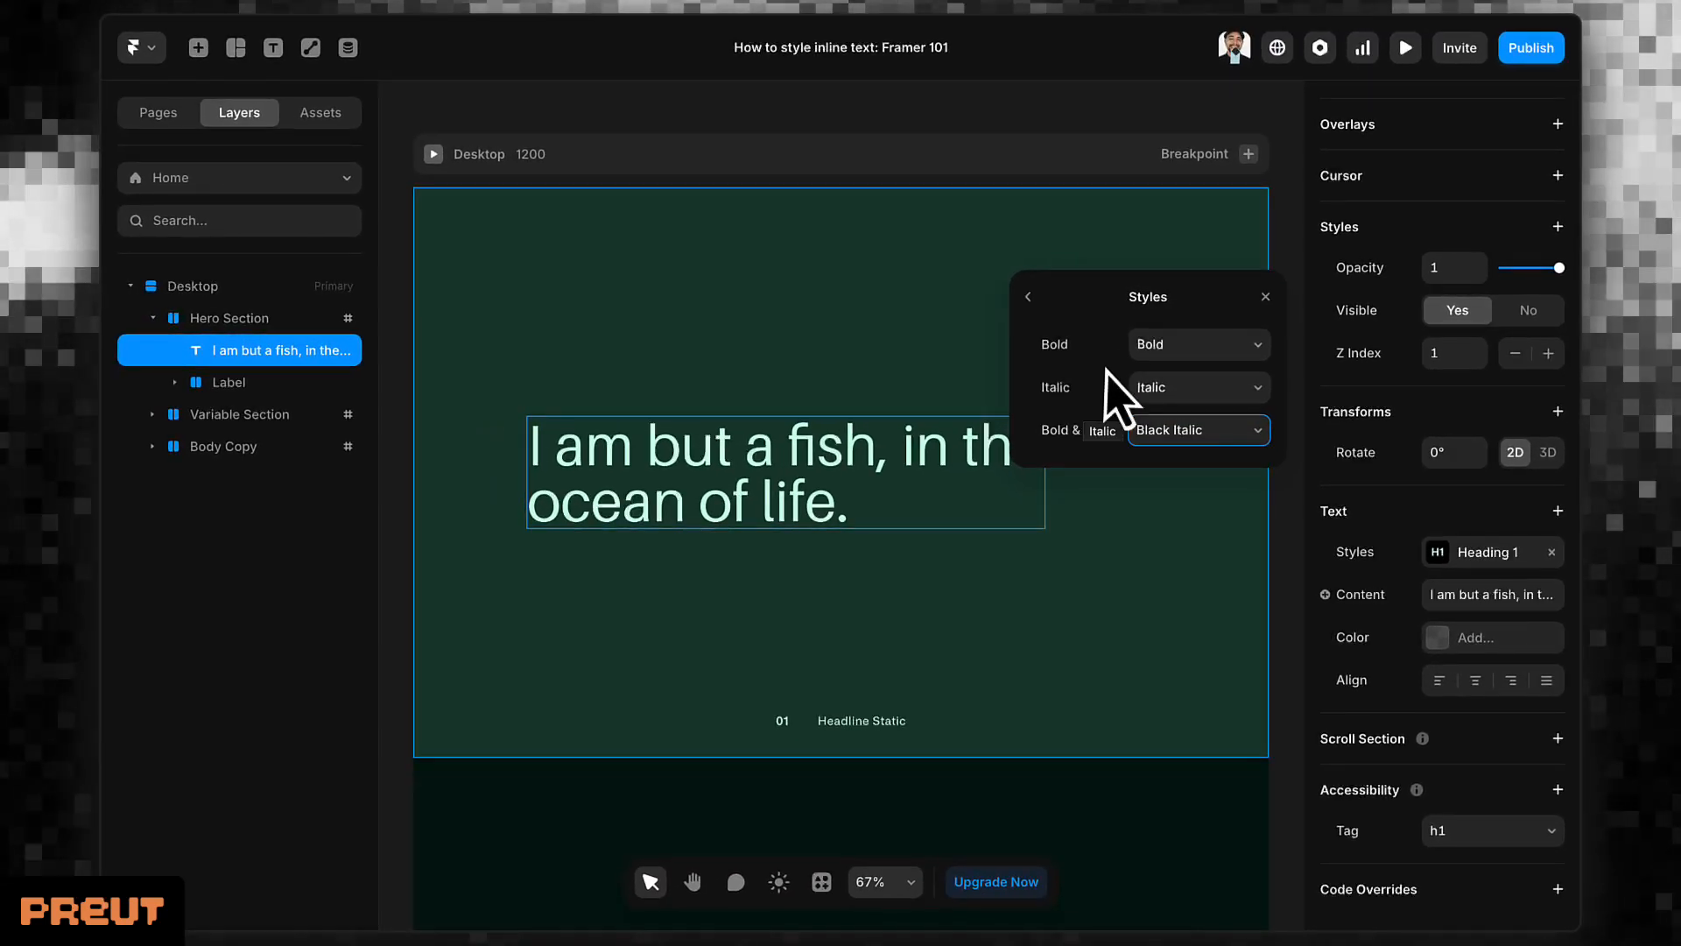
left_click(1264, 297)
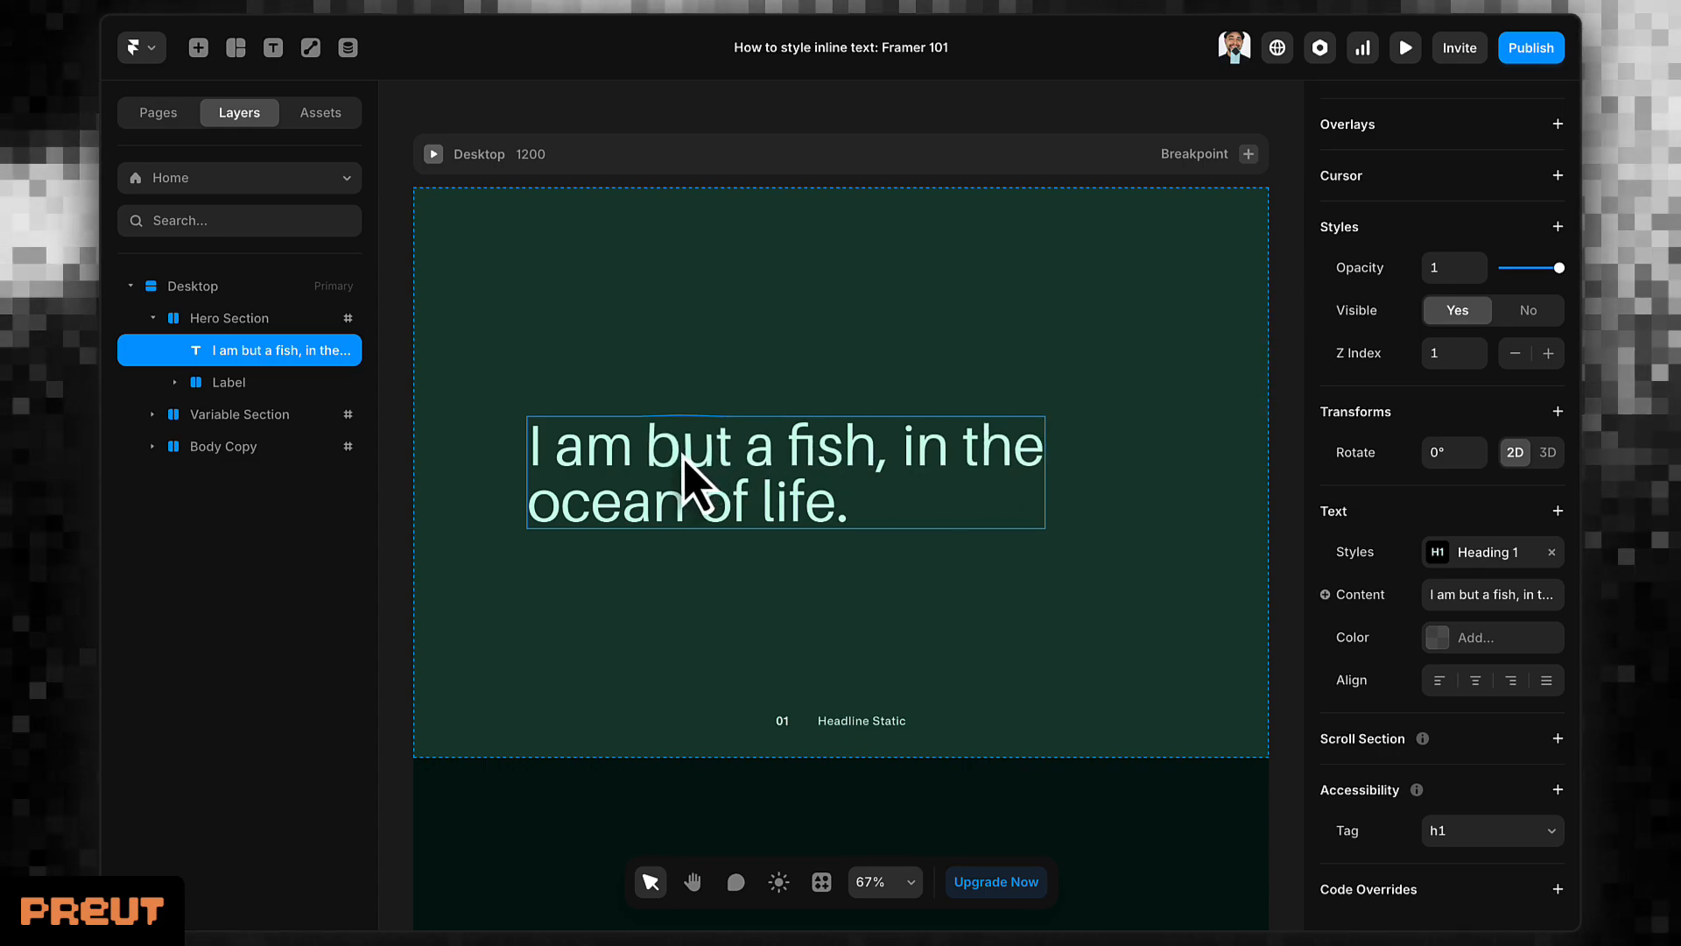
Make the word "but" italic and the word "life." bold in the hero headline.
double_click(685, 459)
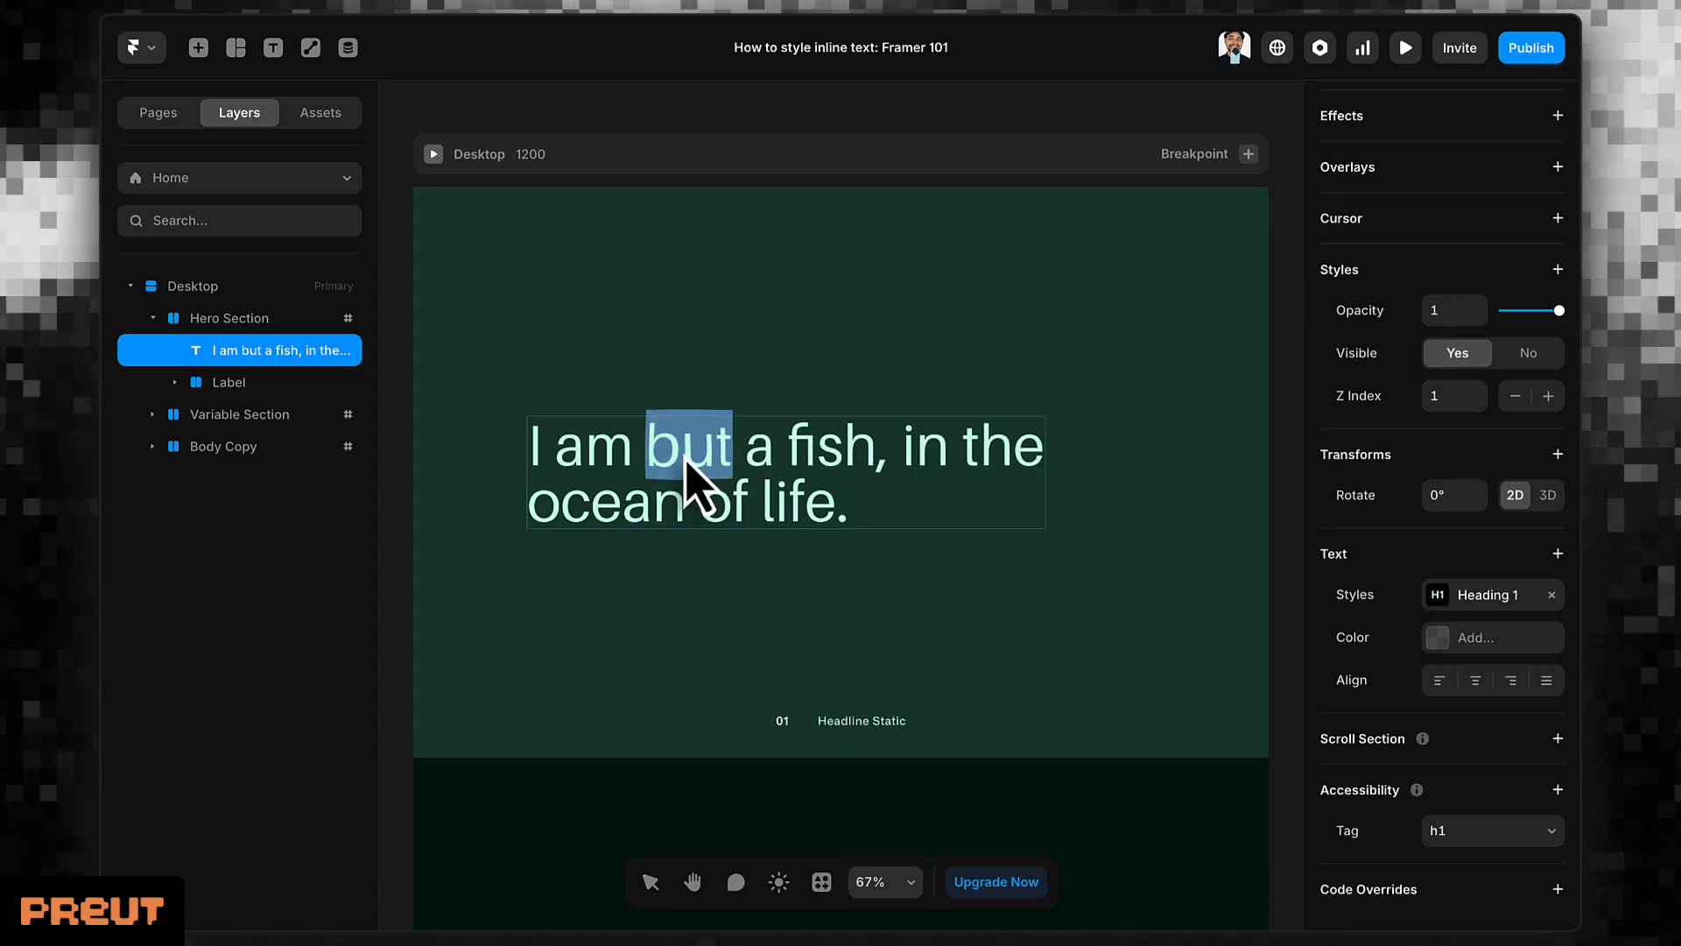
key("super+i")
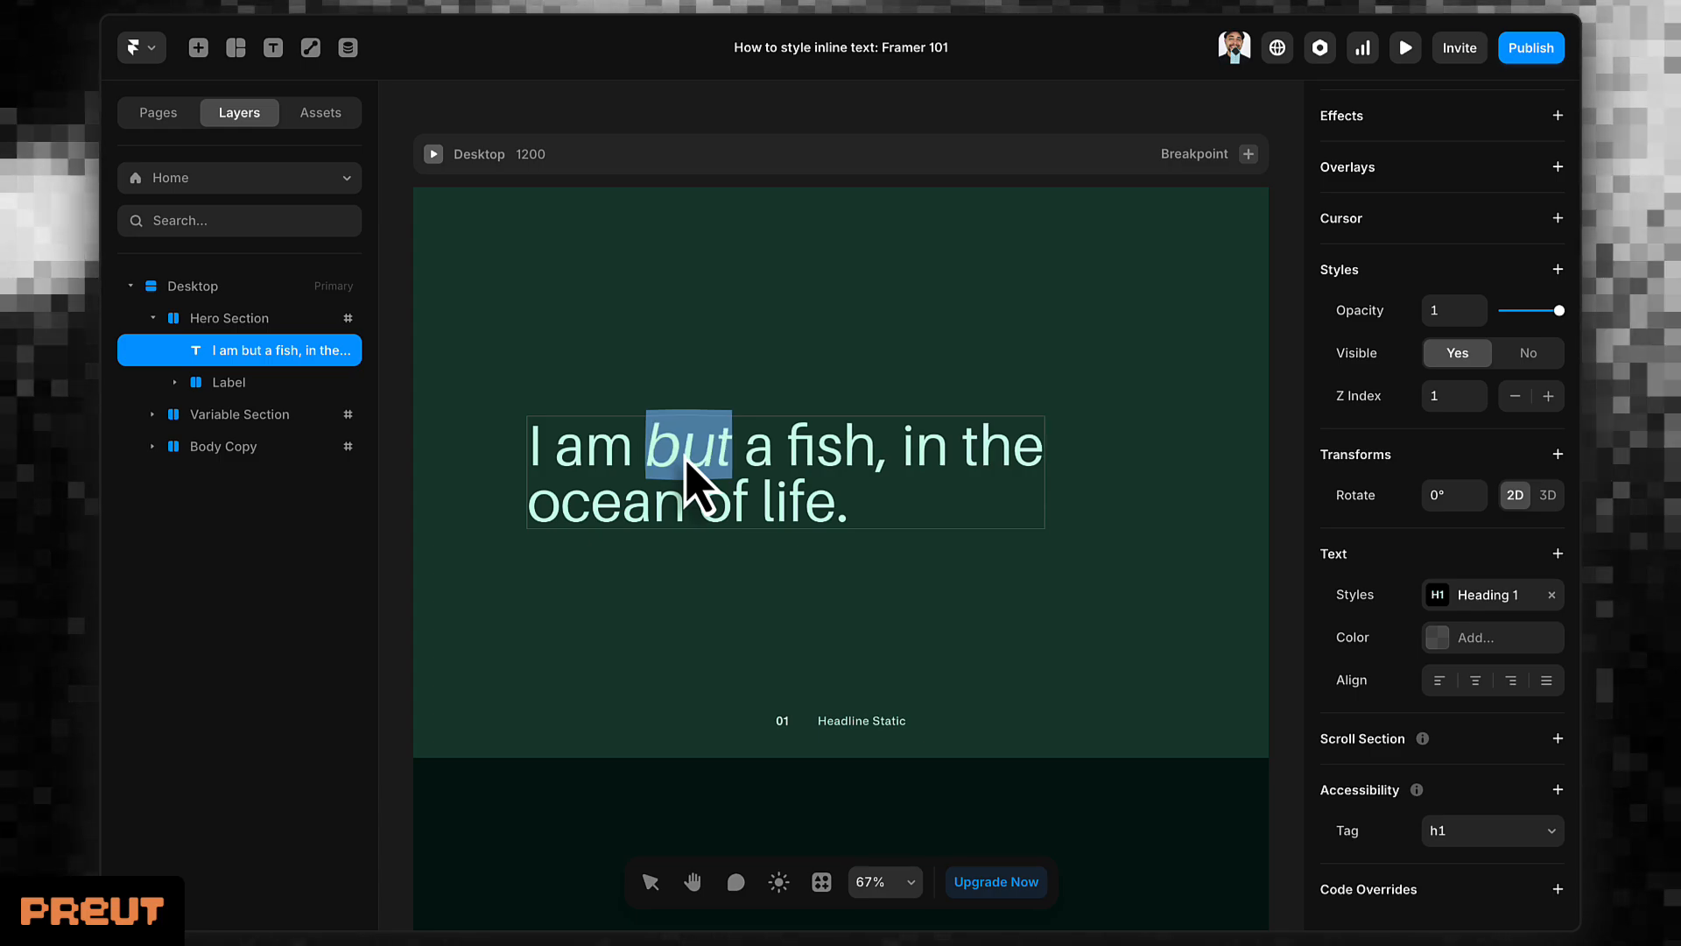
left_click_drag(753, 504, 836, 521)
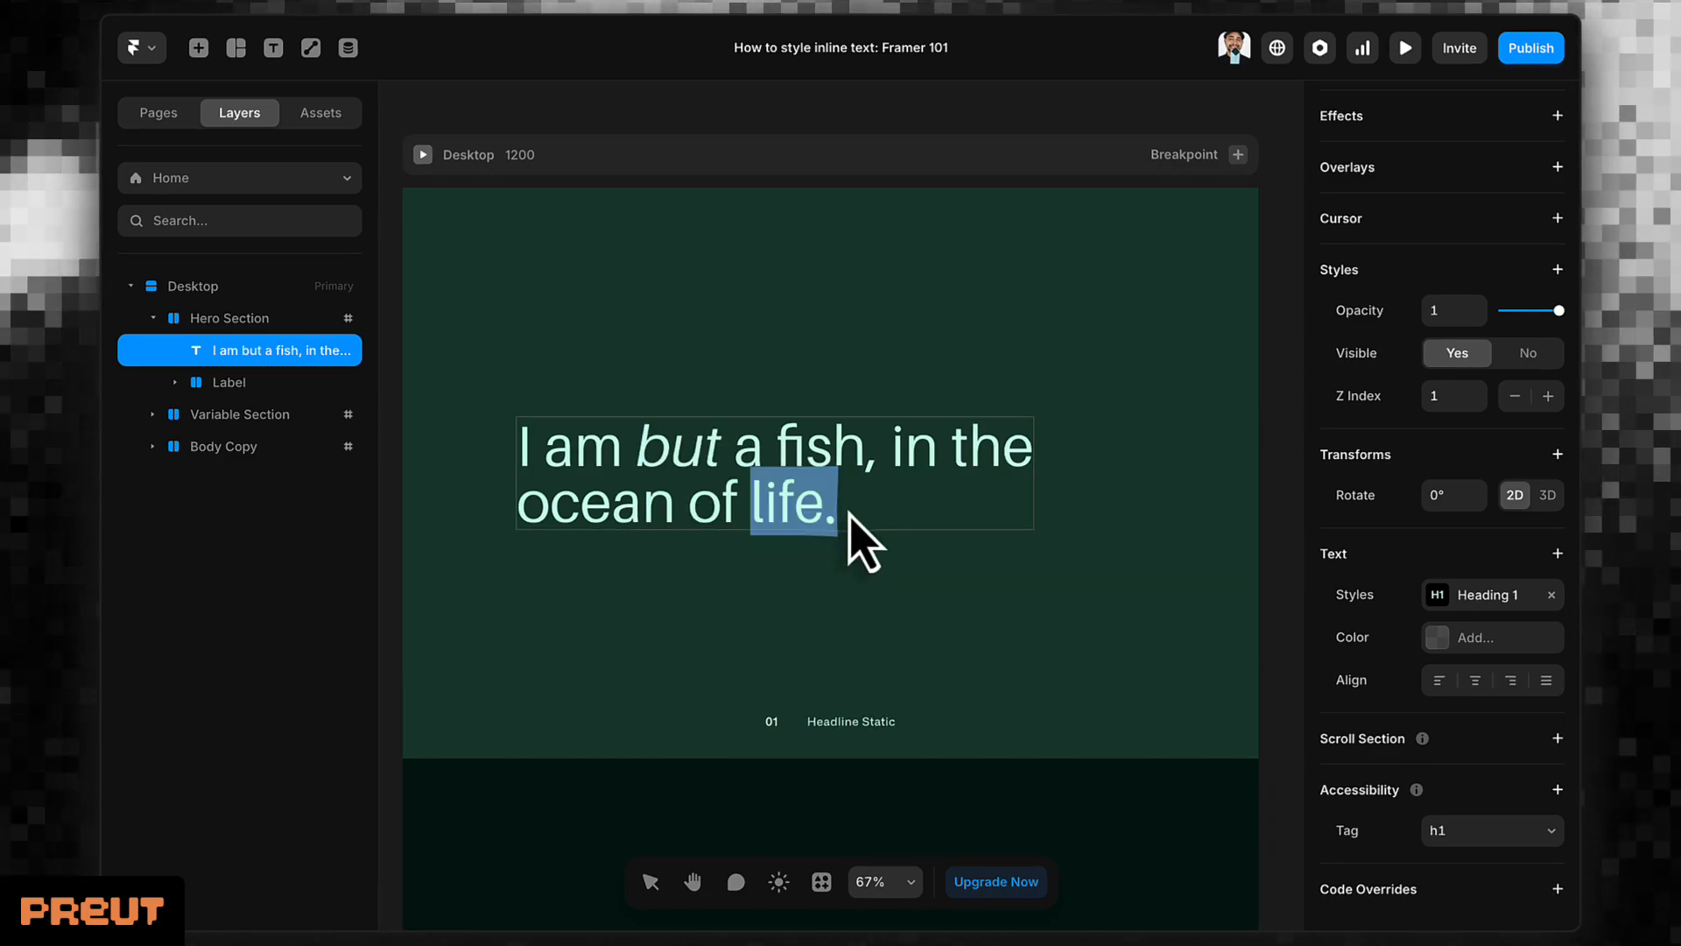
key("super+b")
Make the words "in the" in the hero headline both bold and italic.
left_click_drag(893, 443, 1051, 464)
key("super+b")
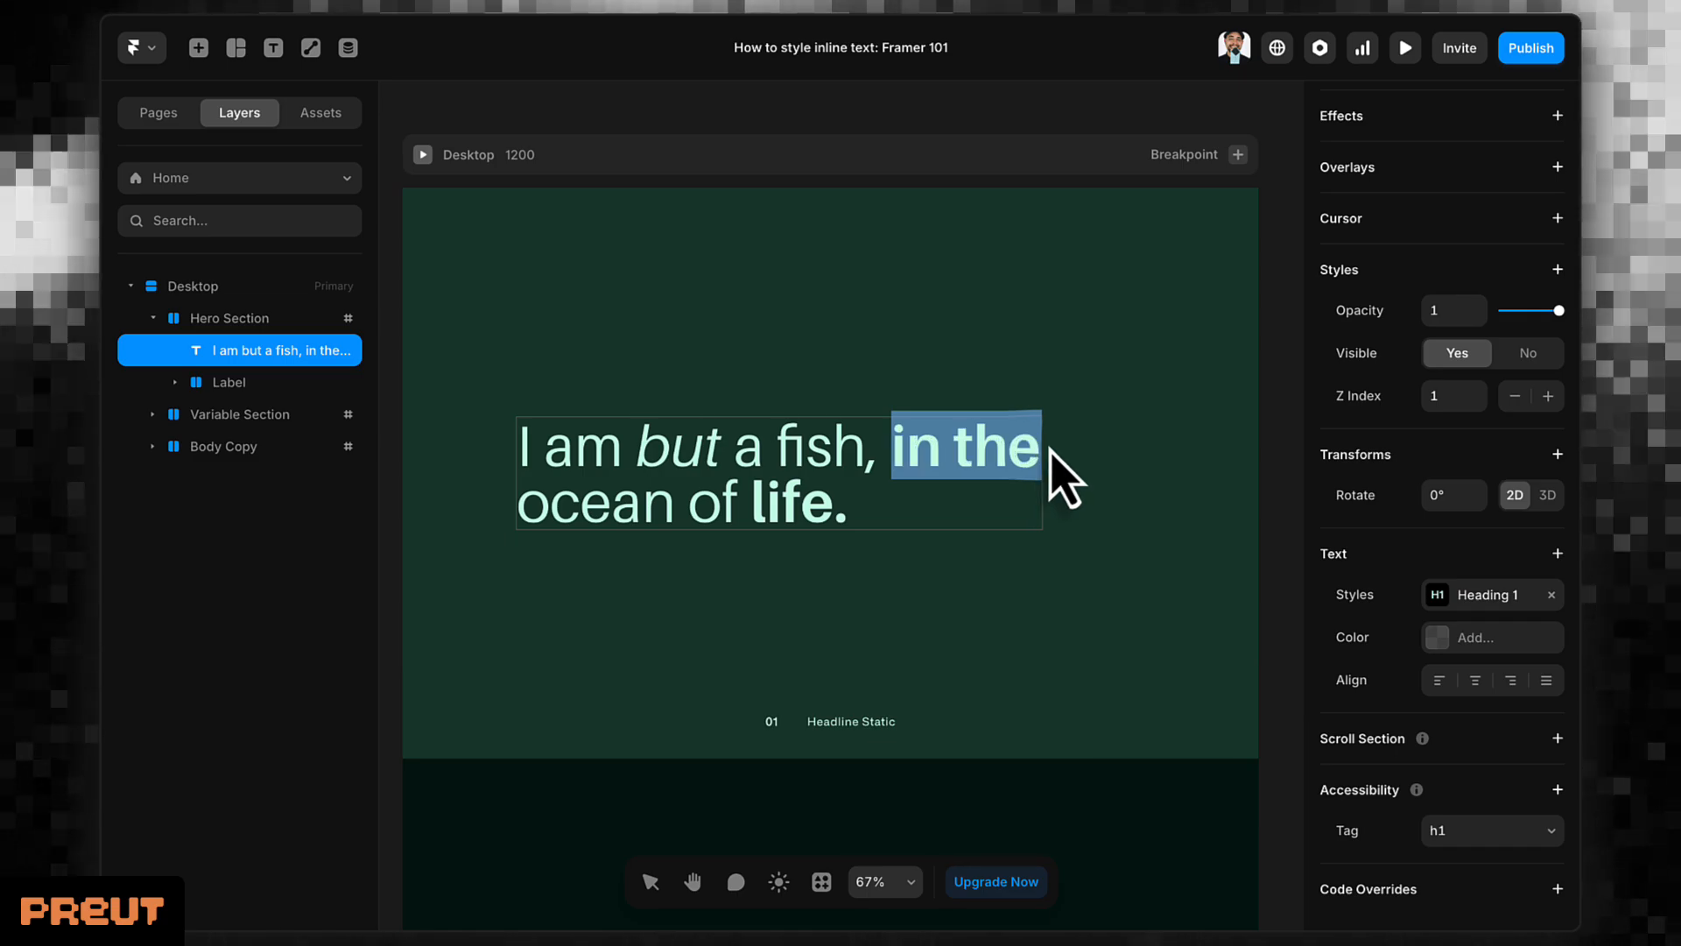
key("super+i")
key("Escape")
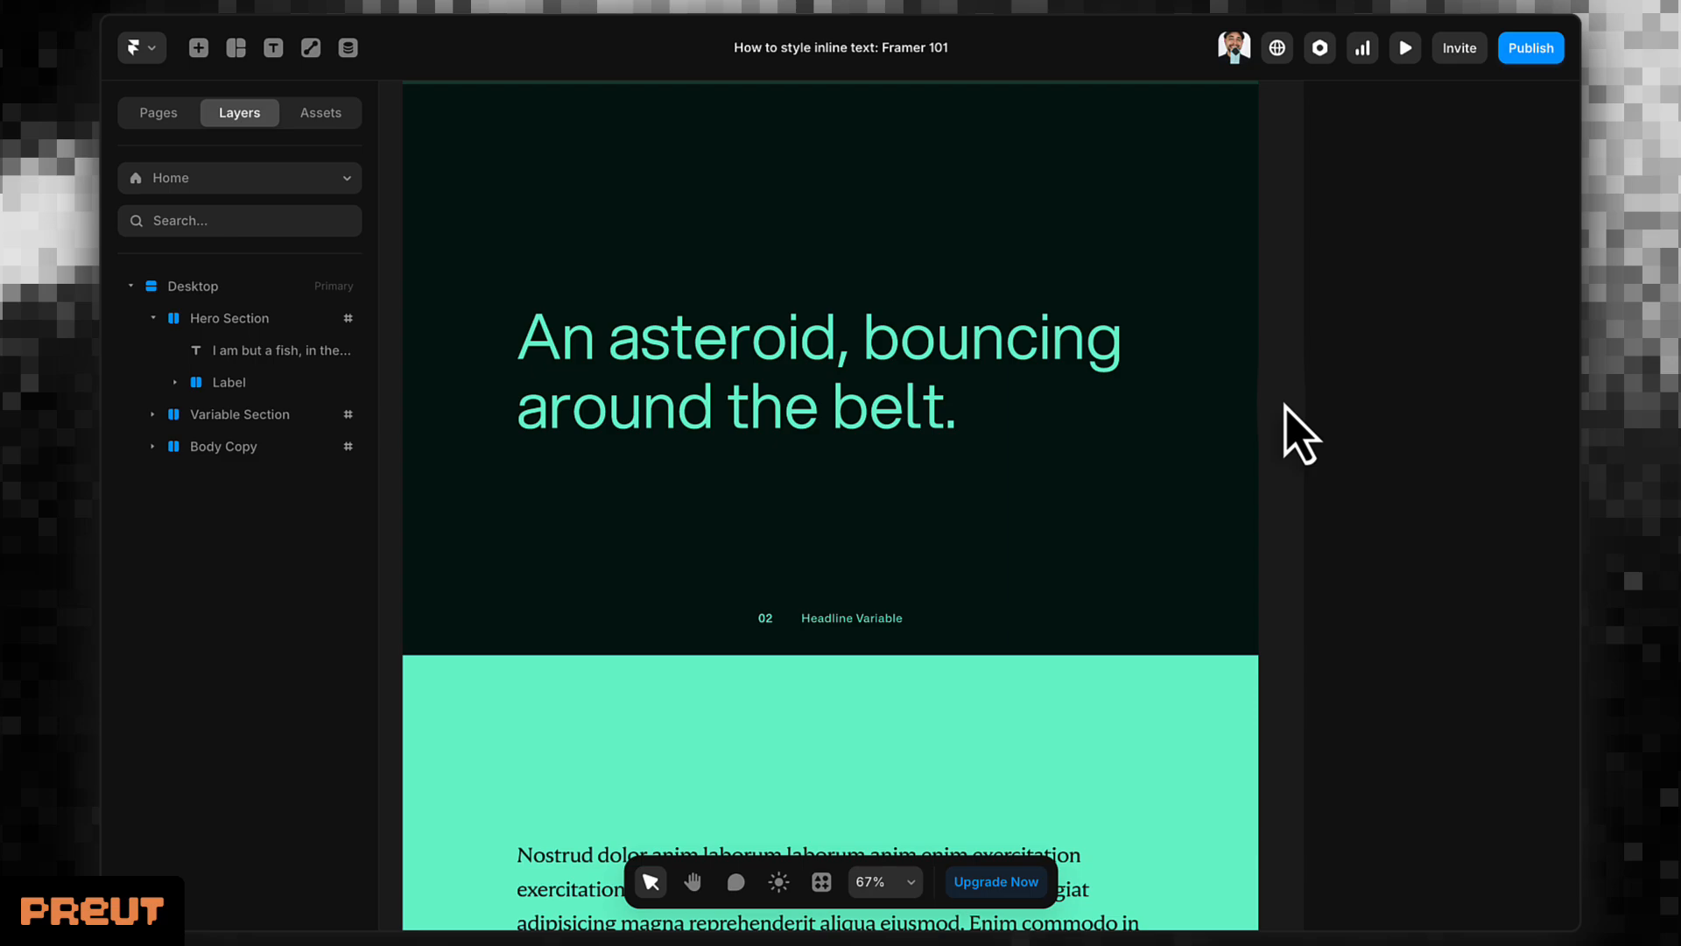
Create another Heading 1 text style from the "An asteroid, bouncing around the belt." headline.
left_click(929, 412)
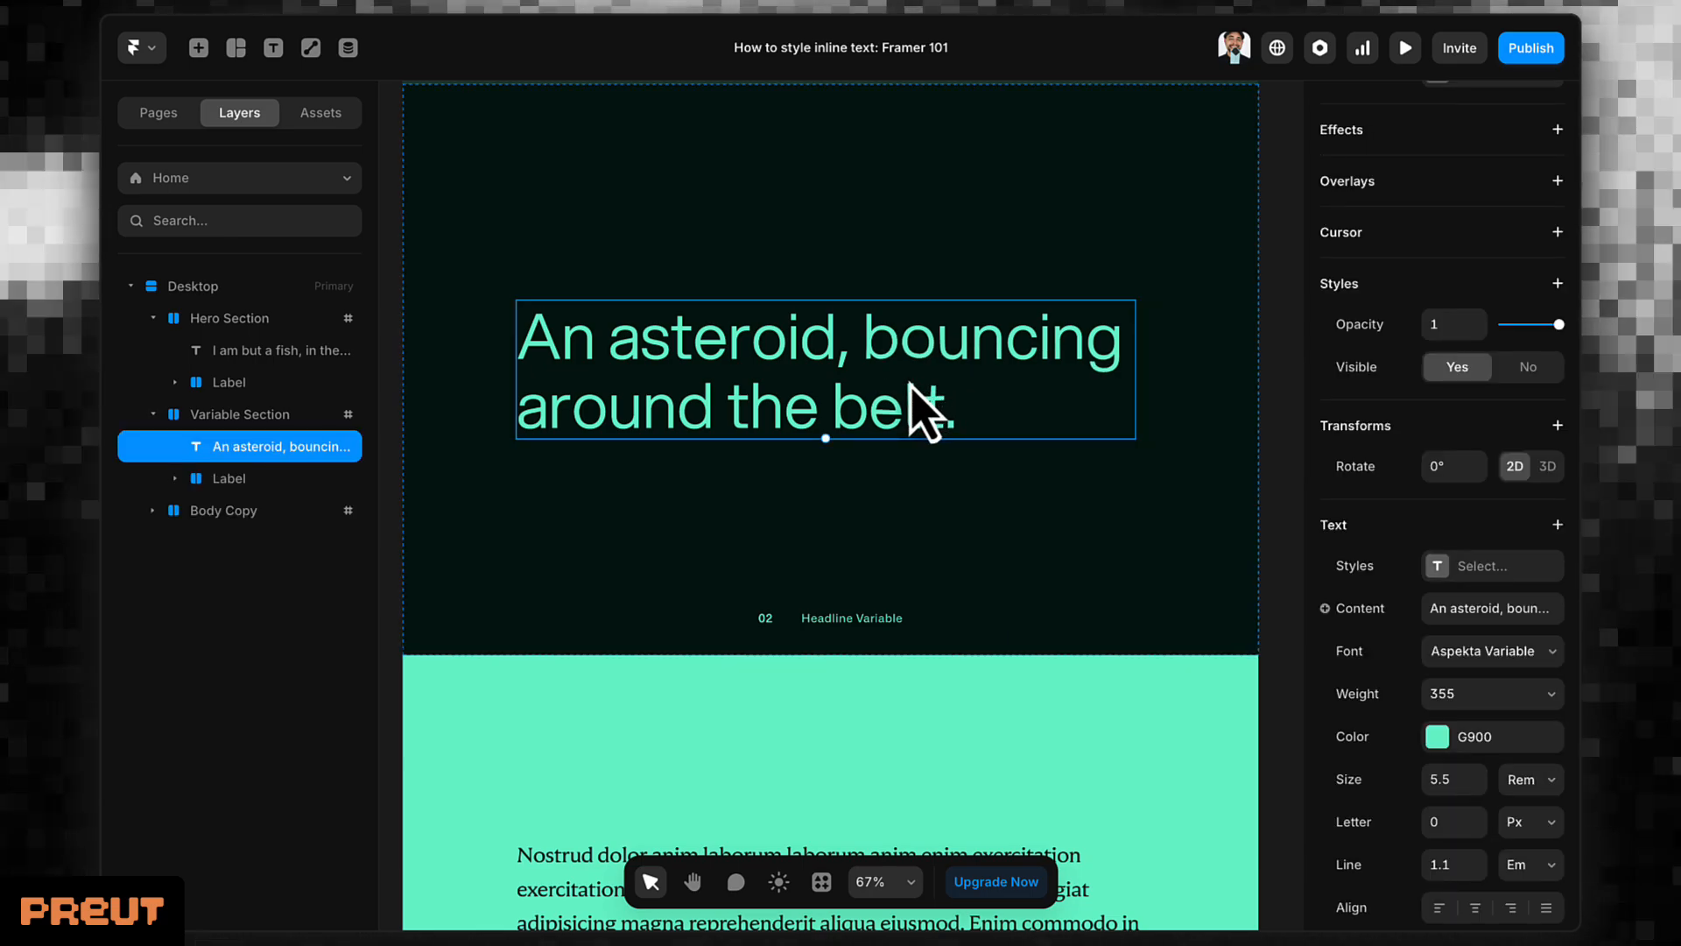
scroll(1352, 583, "down", 3)
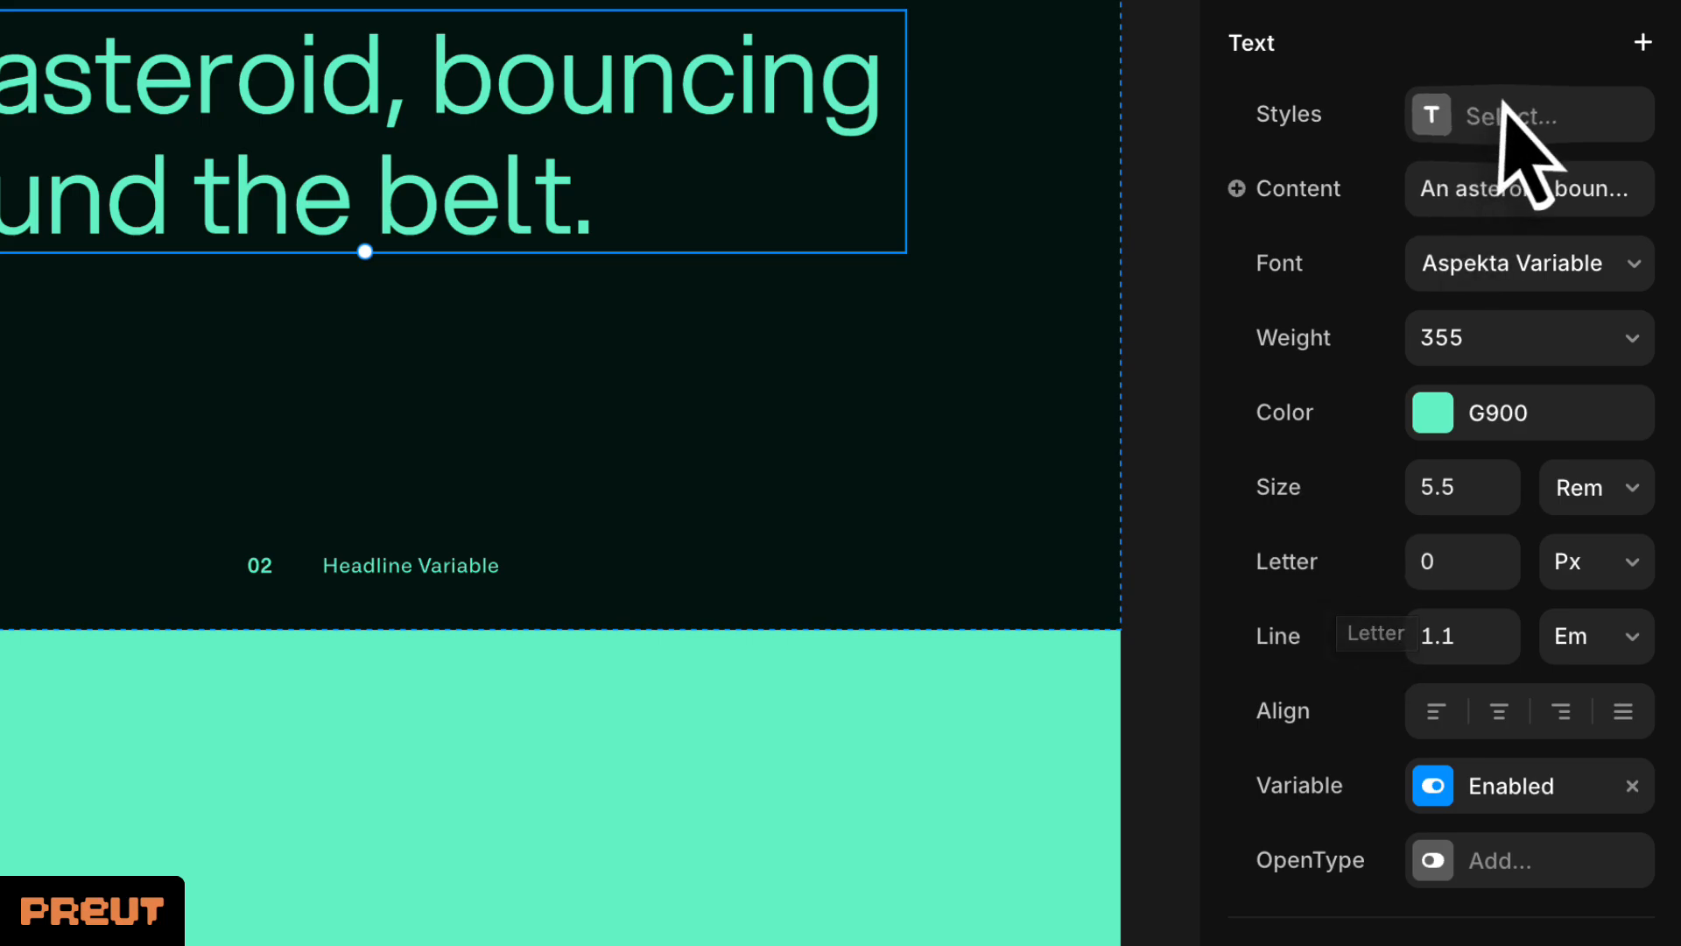
left_click(1503, 105)
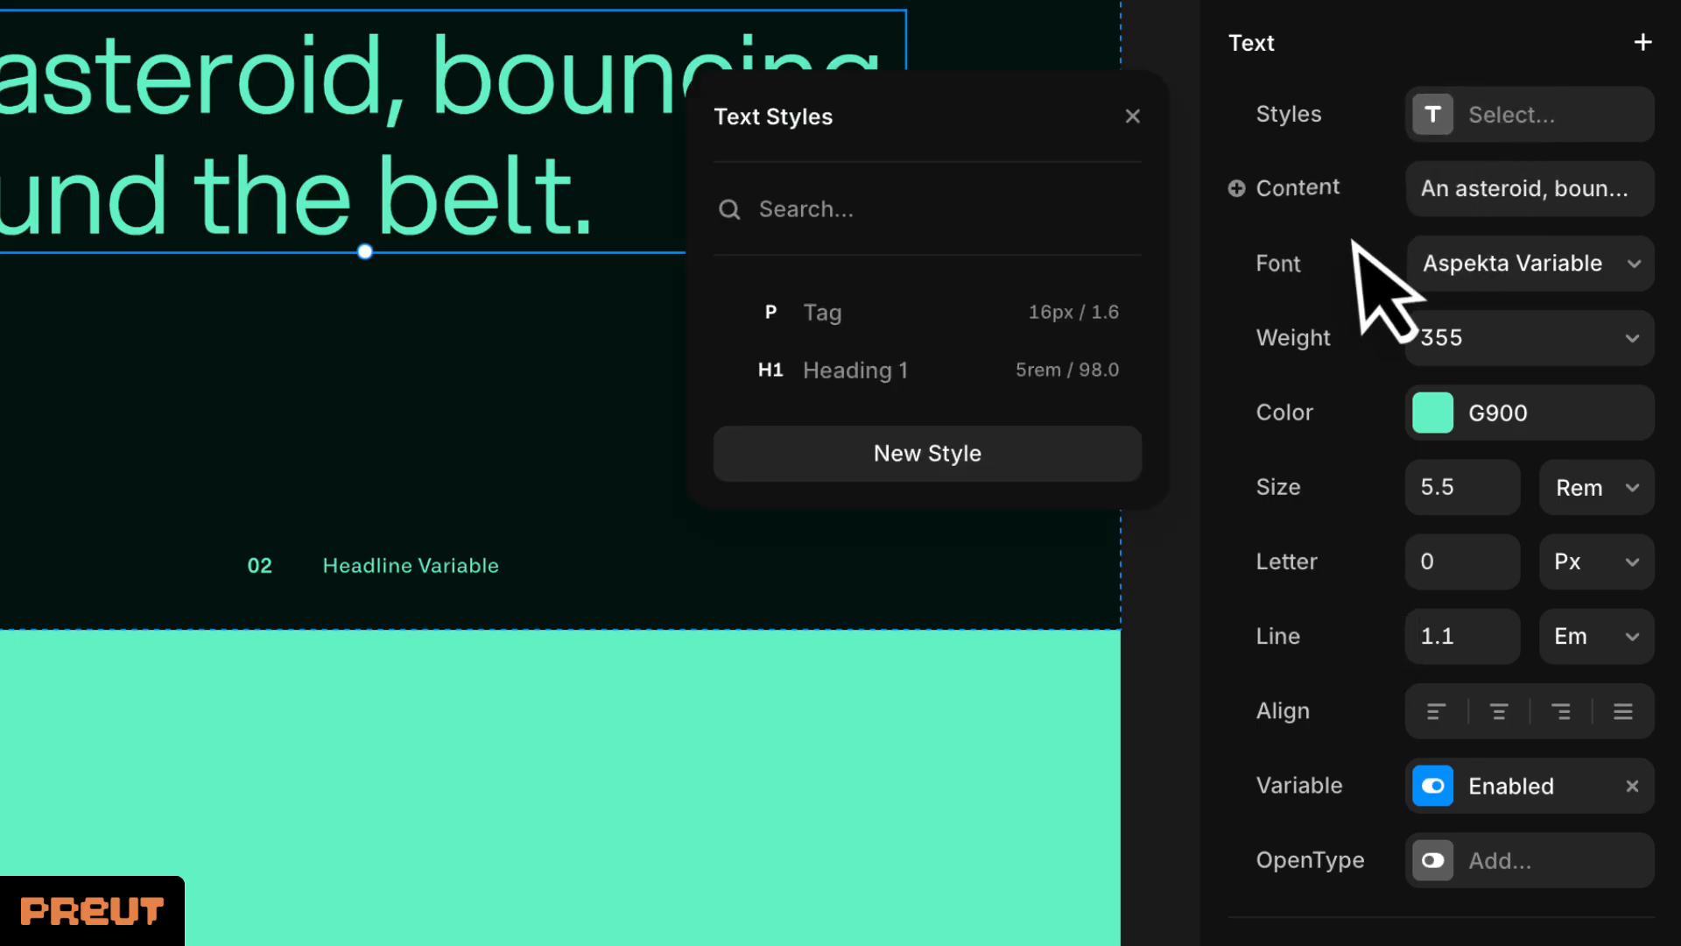
scroll(1345, 250, "down", 1)
scroll(1345, 164, "down", 2)
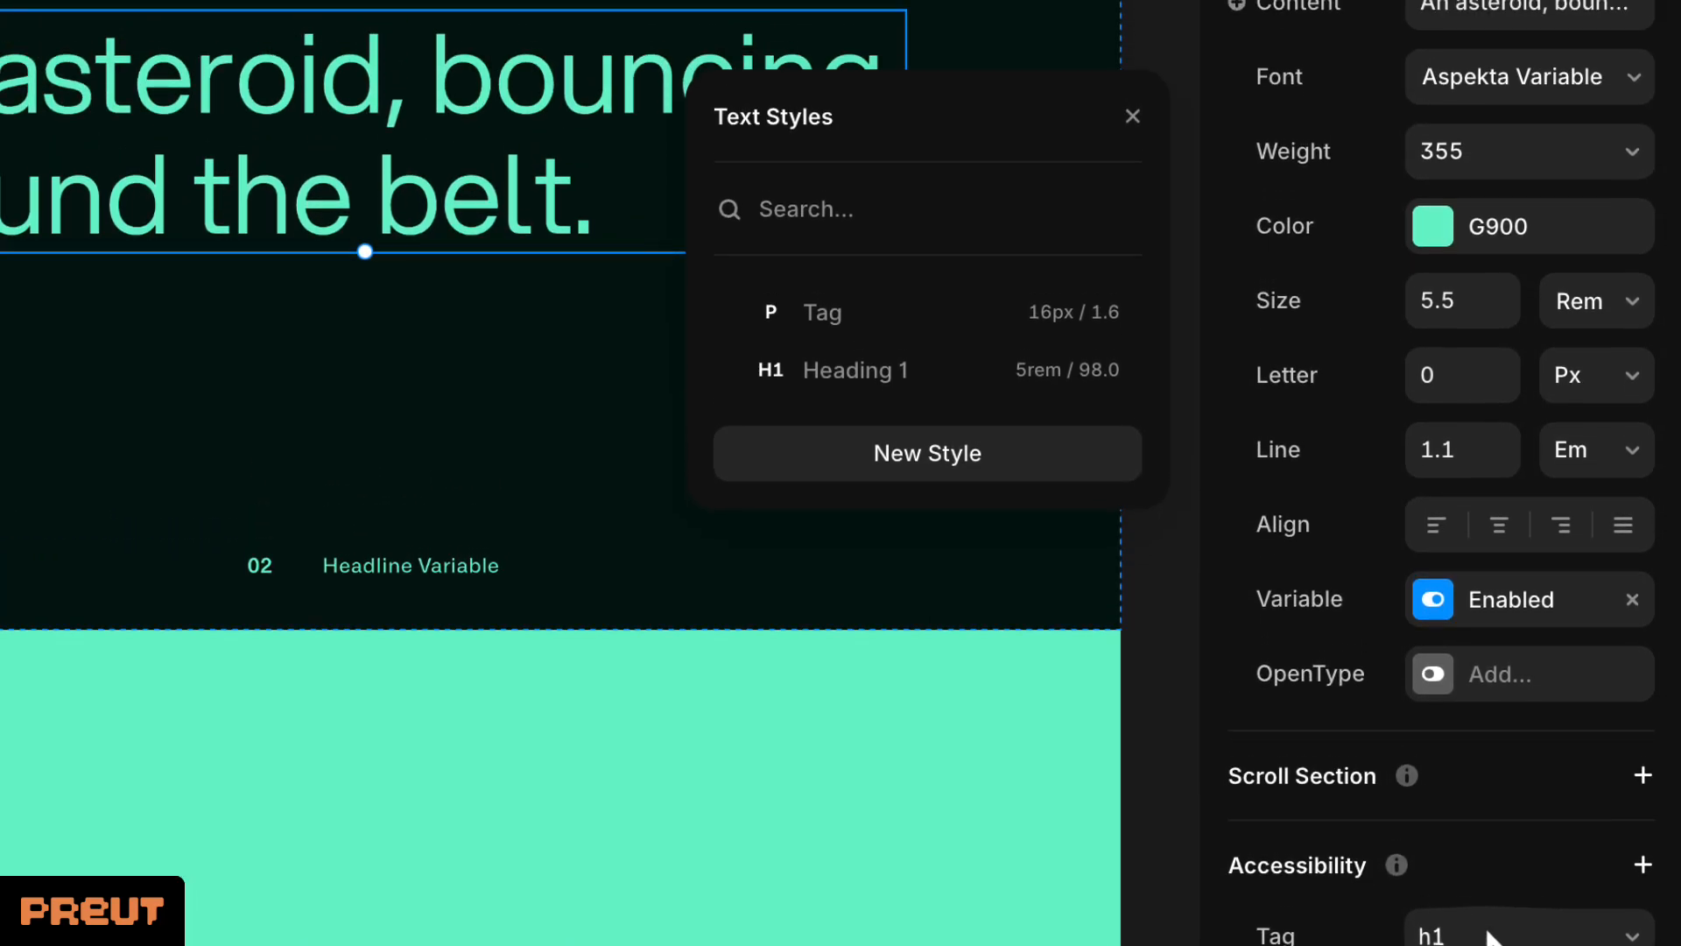
left_click(999, 310)
left_click(1074, 573)
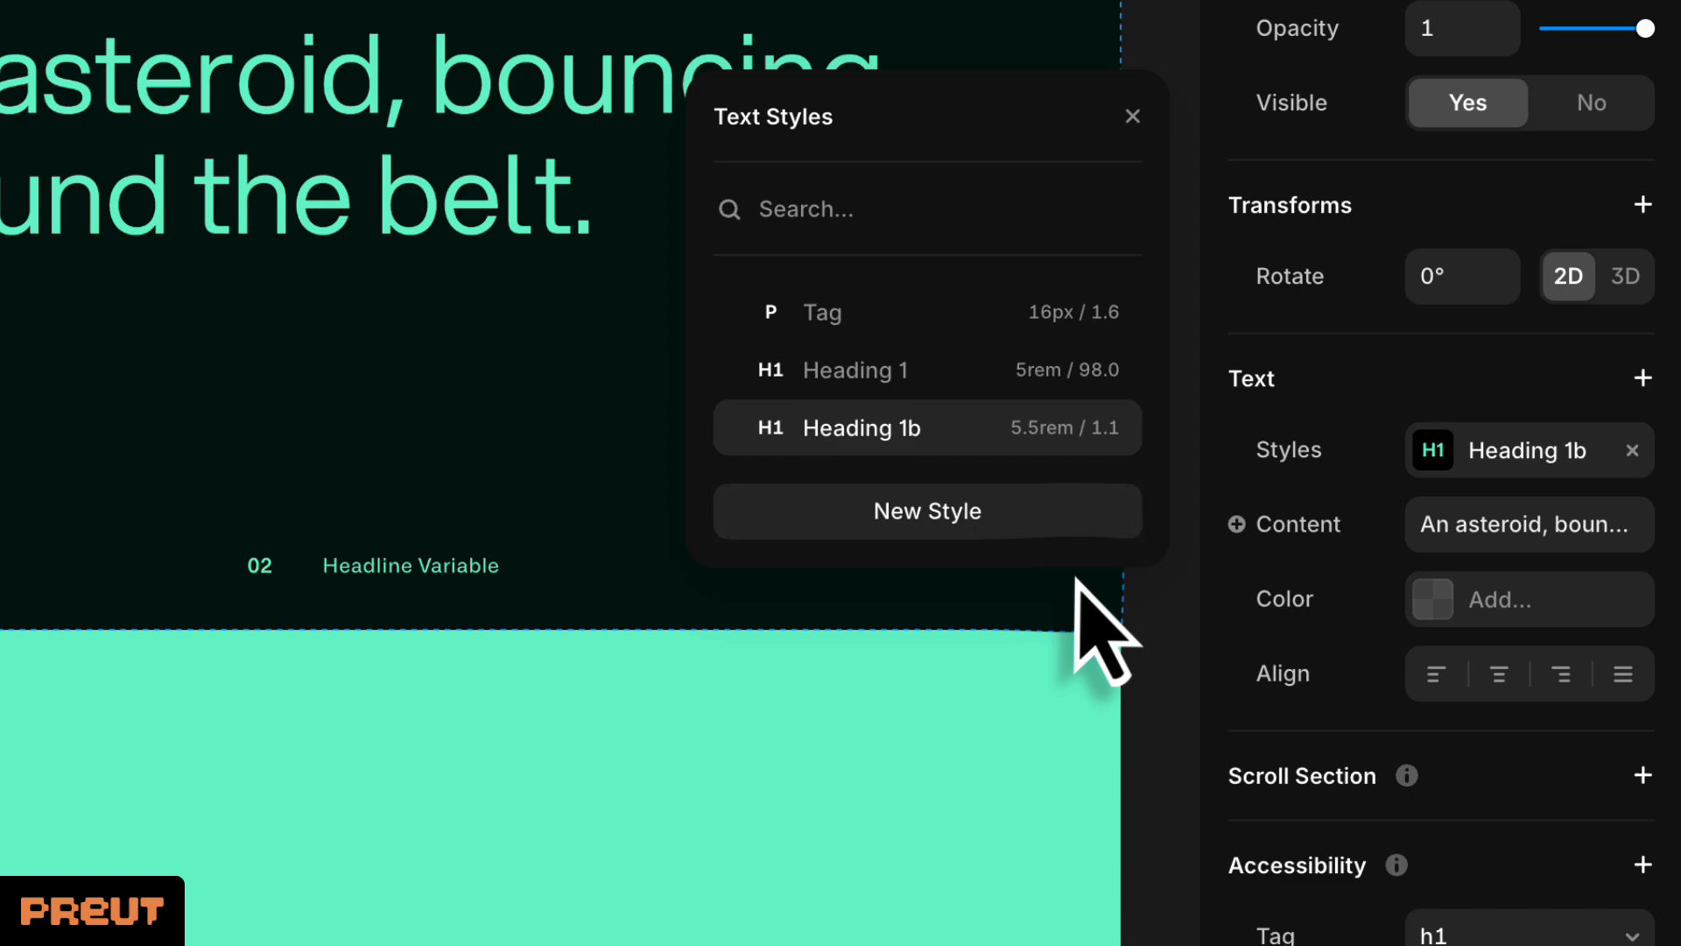
In the Heading 1b style, set the Bold variant's variable weight to about 580.
mouse_move(852, 434)
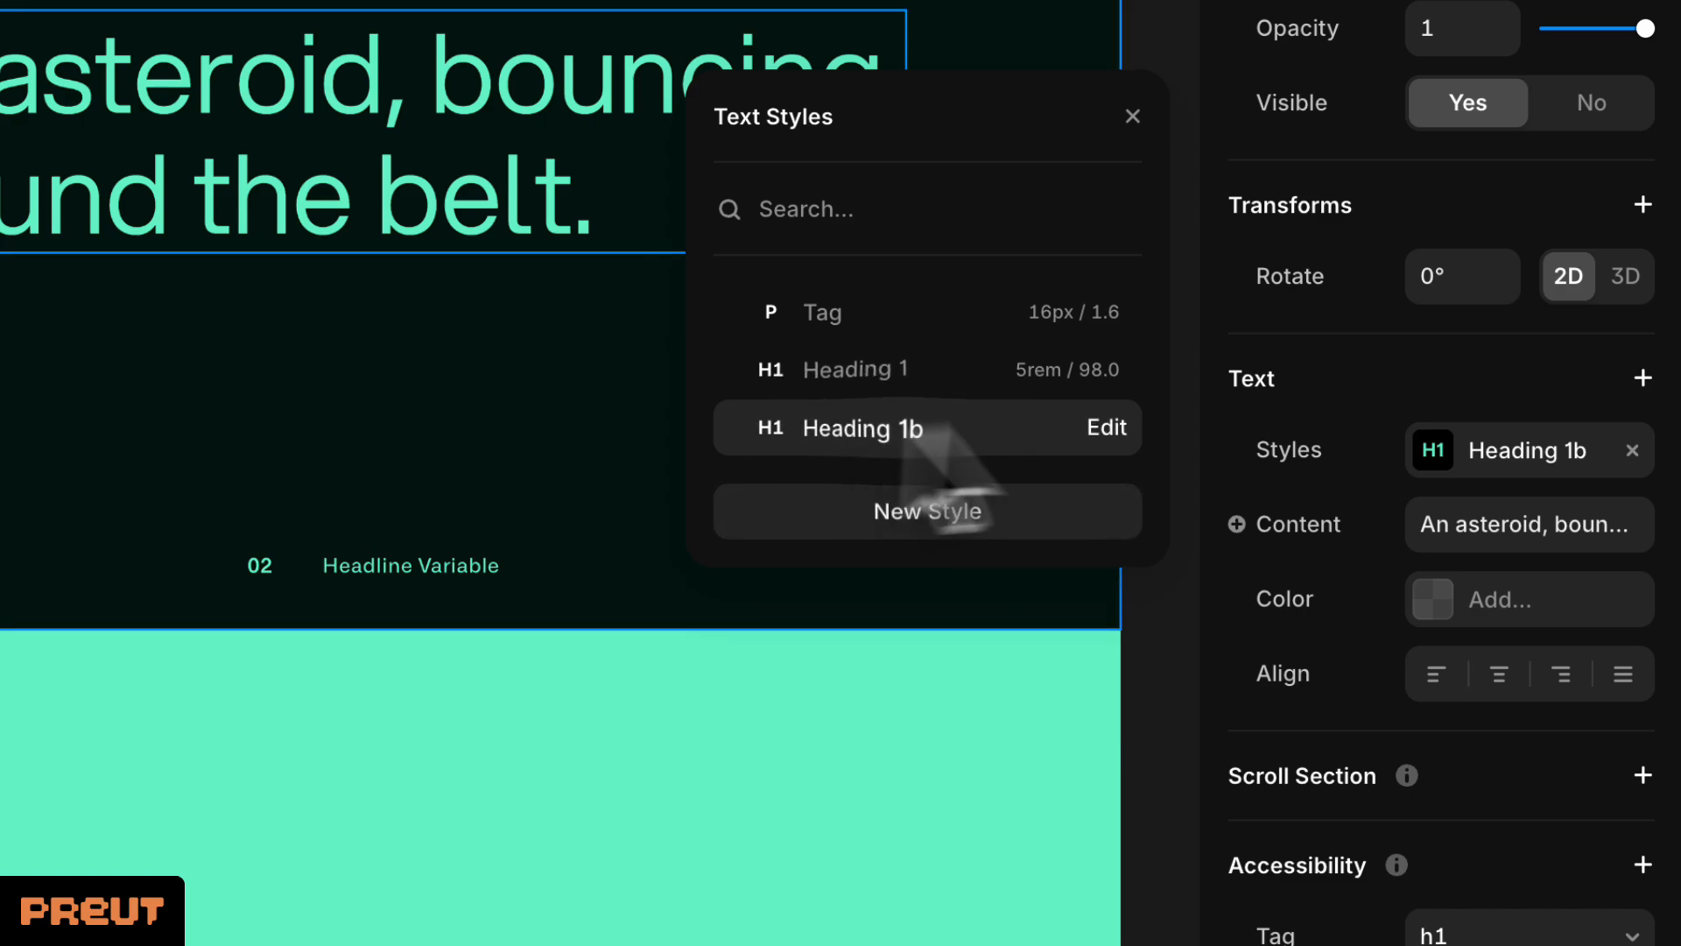
left_click(1108, 427)
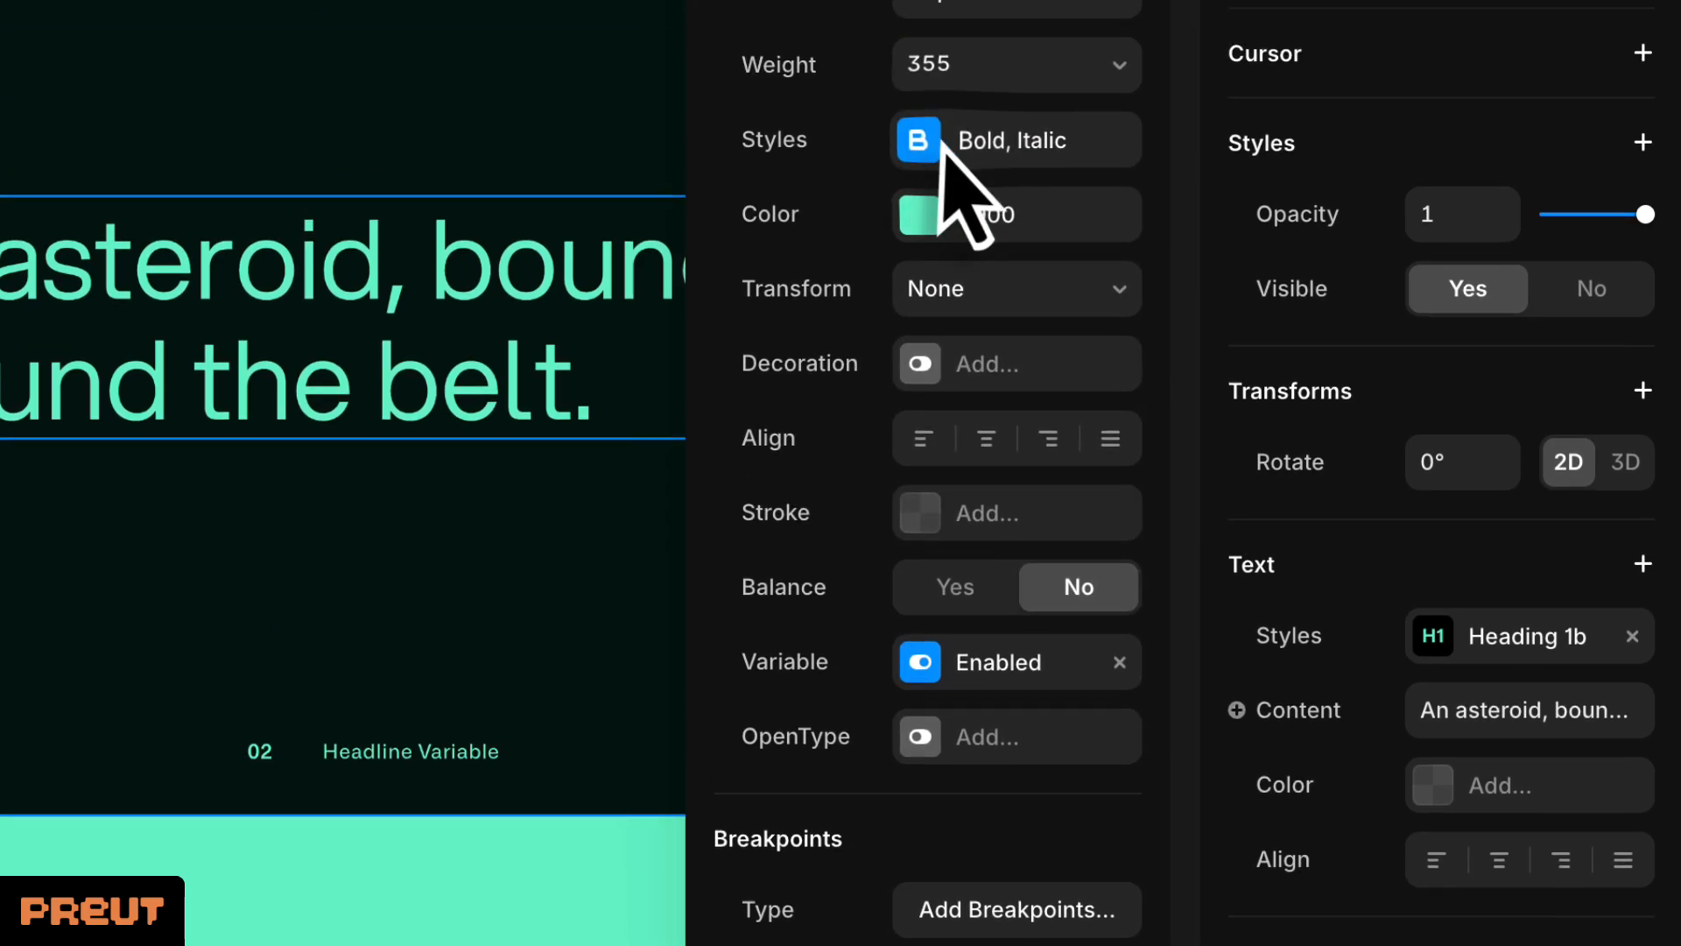
left_click(954, 150)
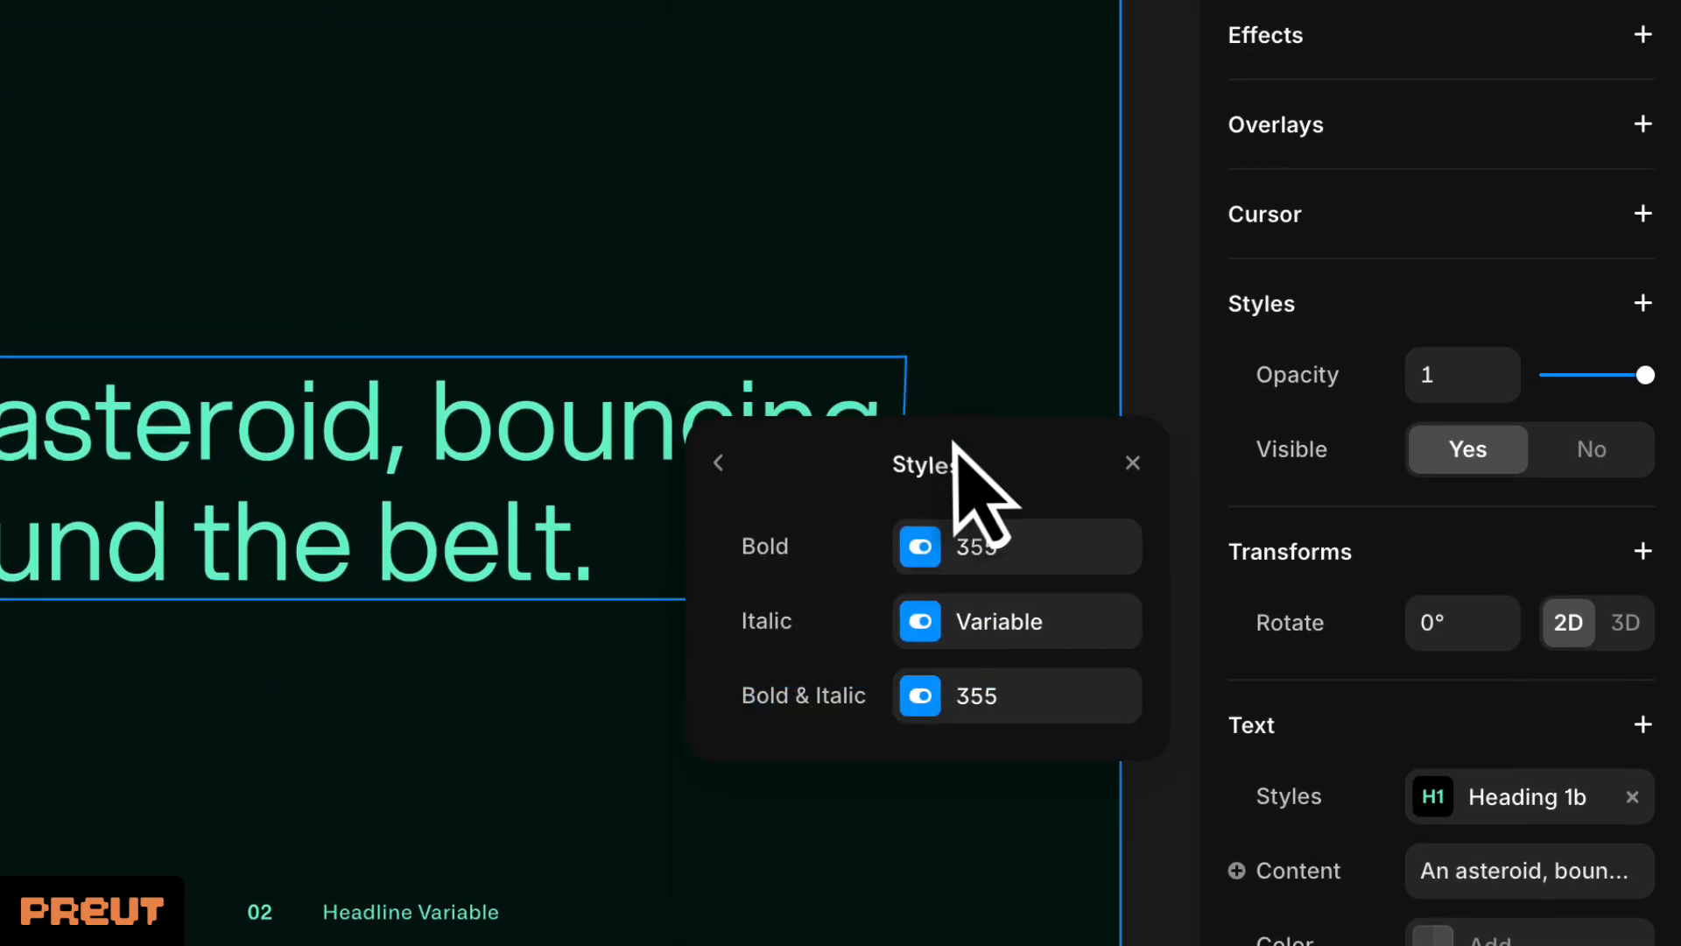
left_click(999, 556)
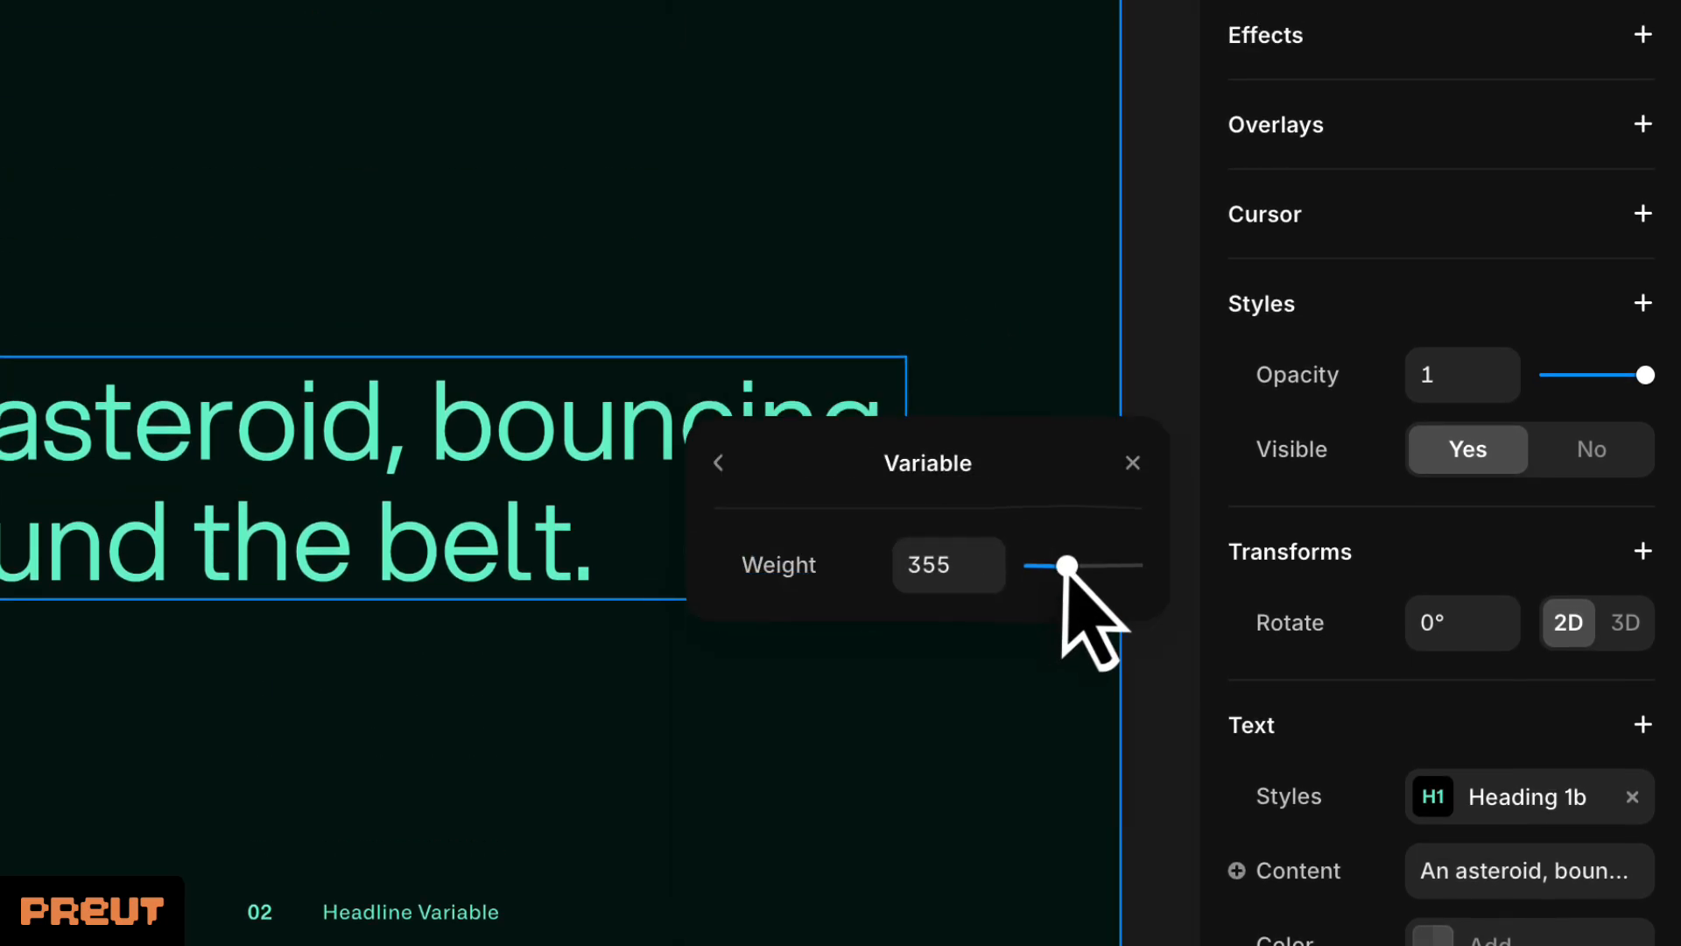
left_click_drag(1067, 567, 1095, 589)
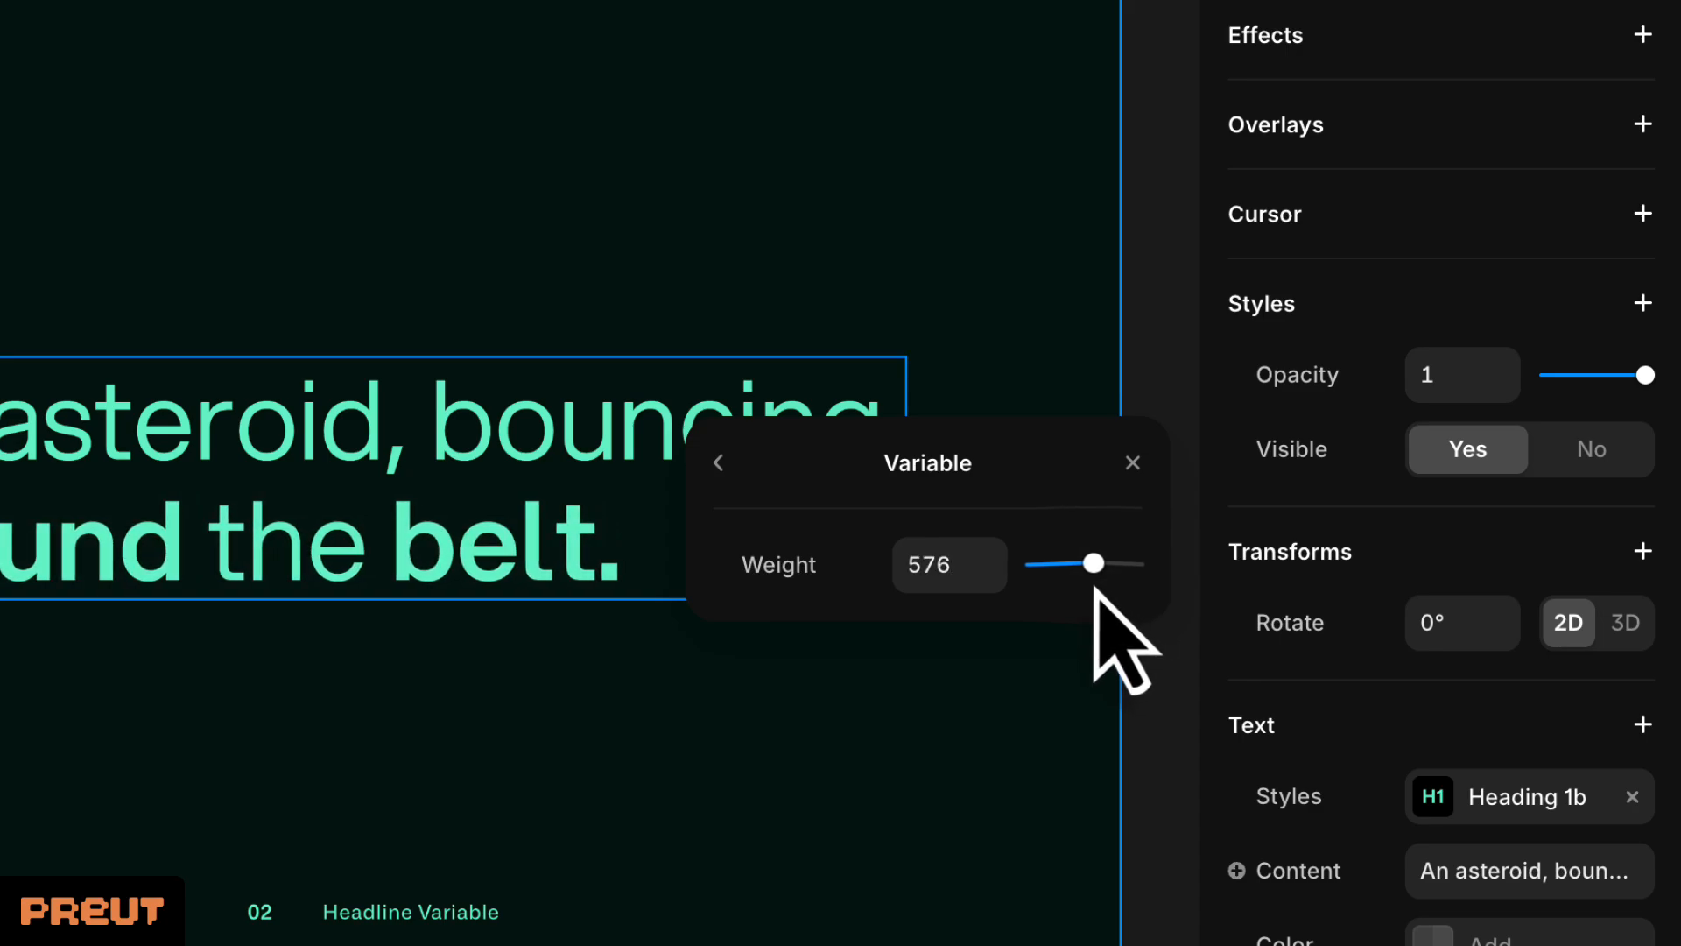
left_click(716, 464)
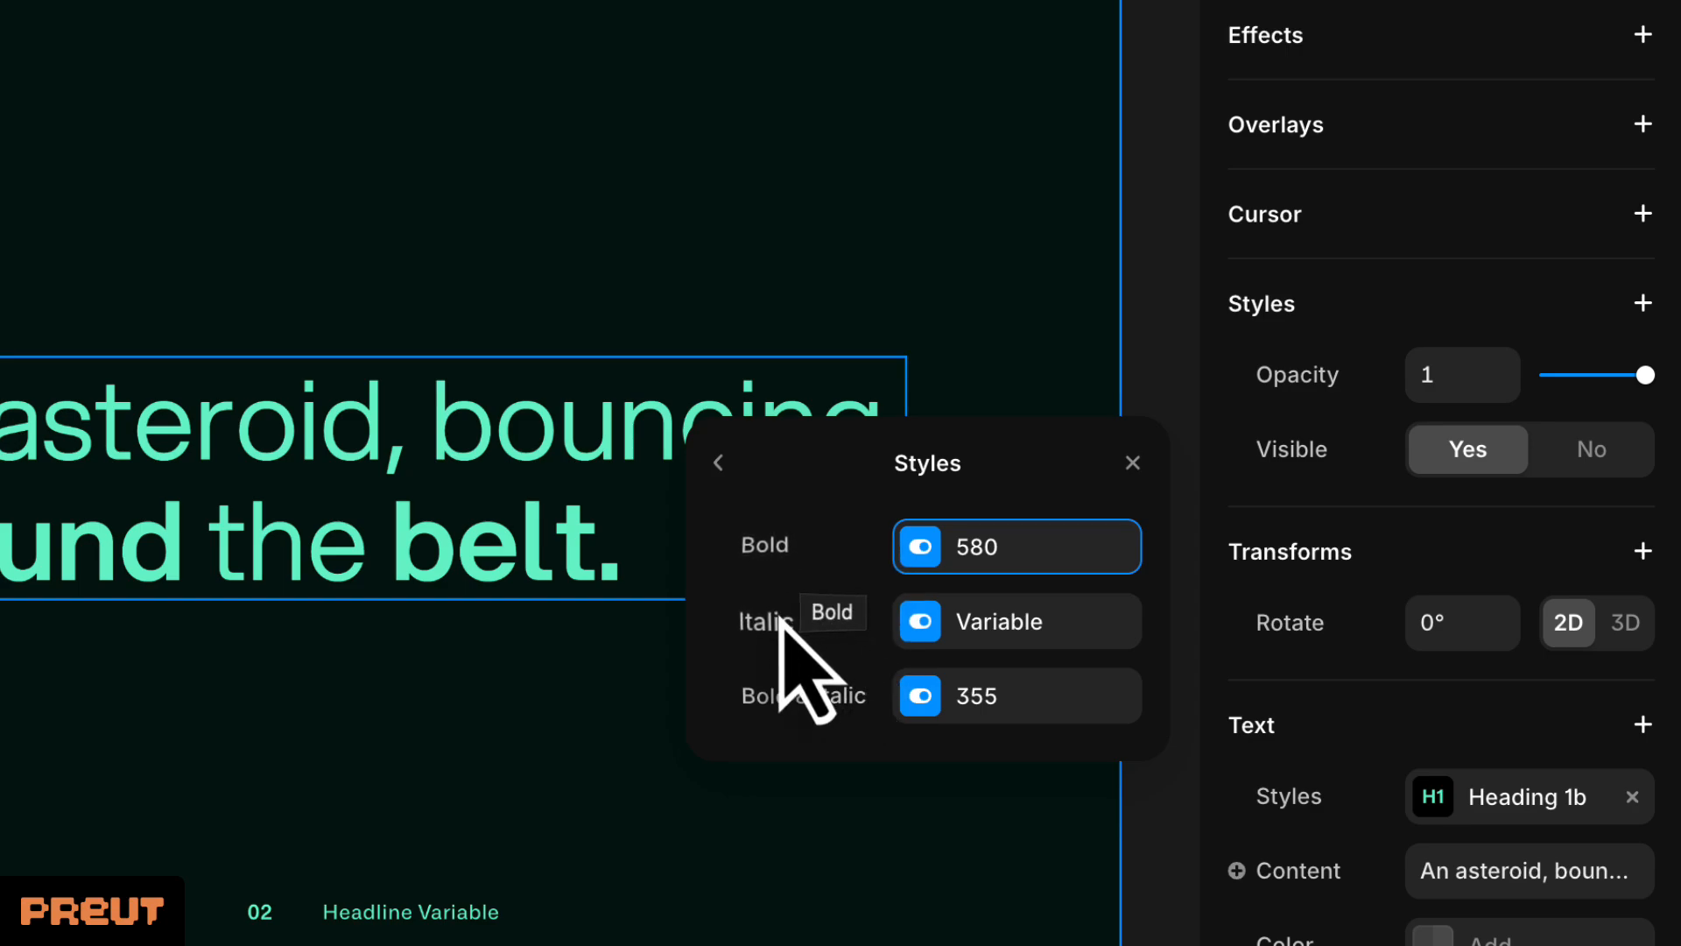
Lower the Bold variant's variable weight to 100.
left_click(979, 552)
left_click_drag(1092, 567, 1001, 578)
left_click(718, 464)
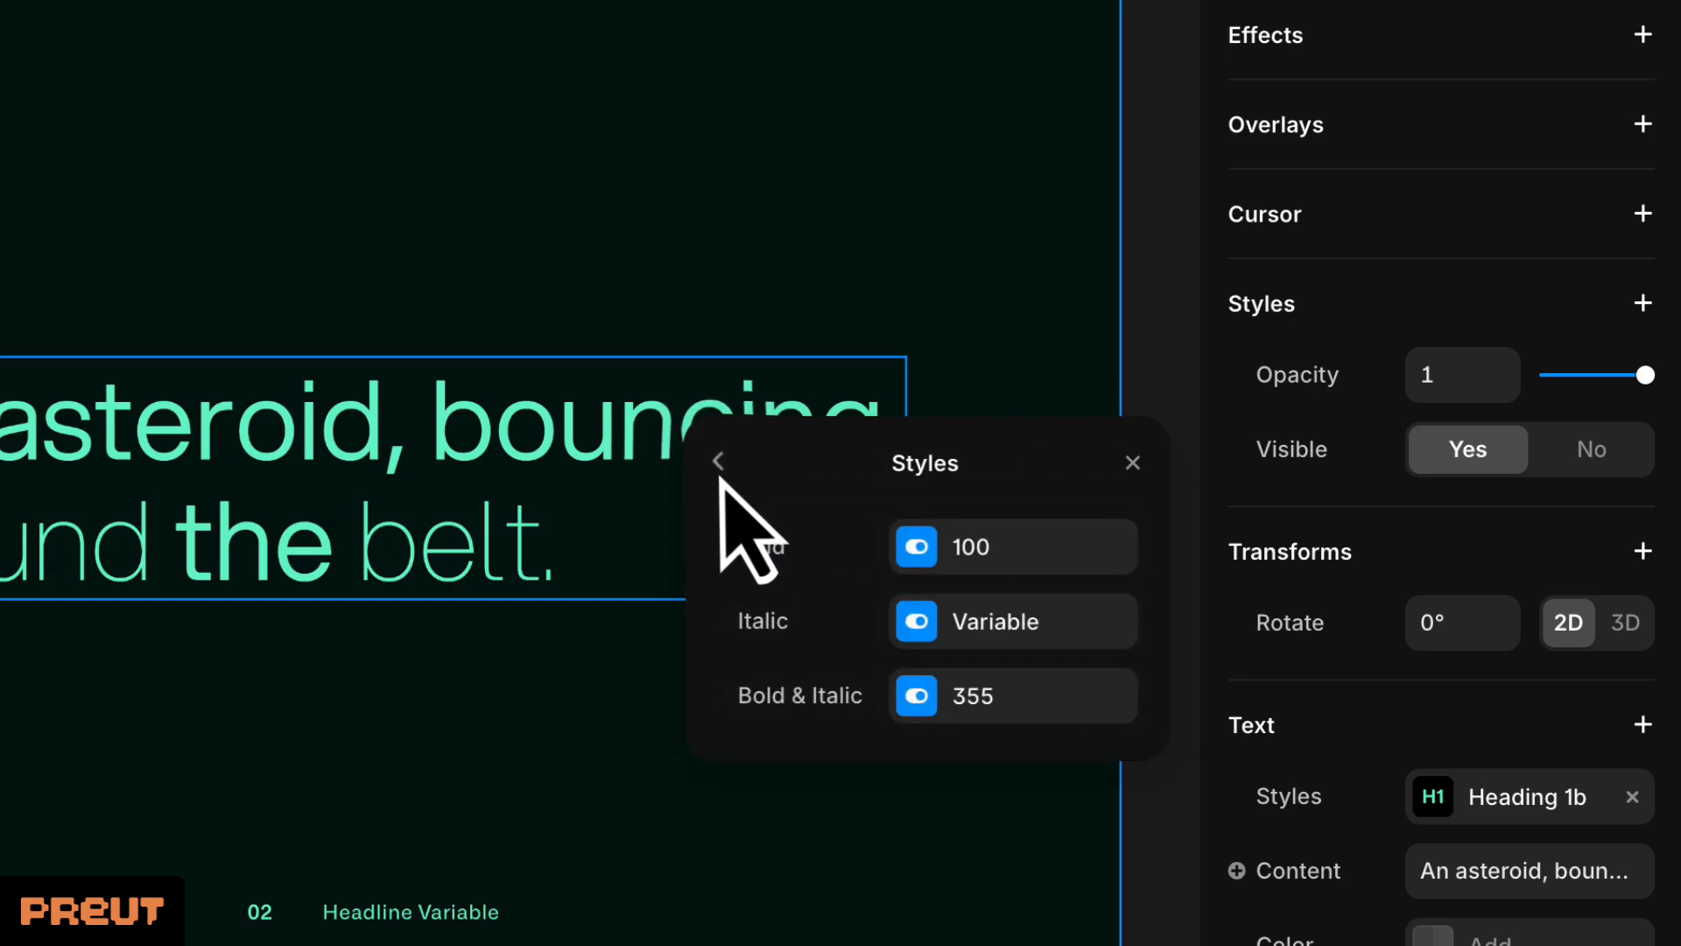
Raise the Italic variant's variable weight to 900.
left_click(1046, 624)
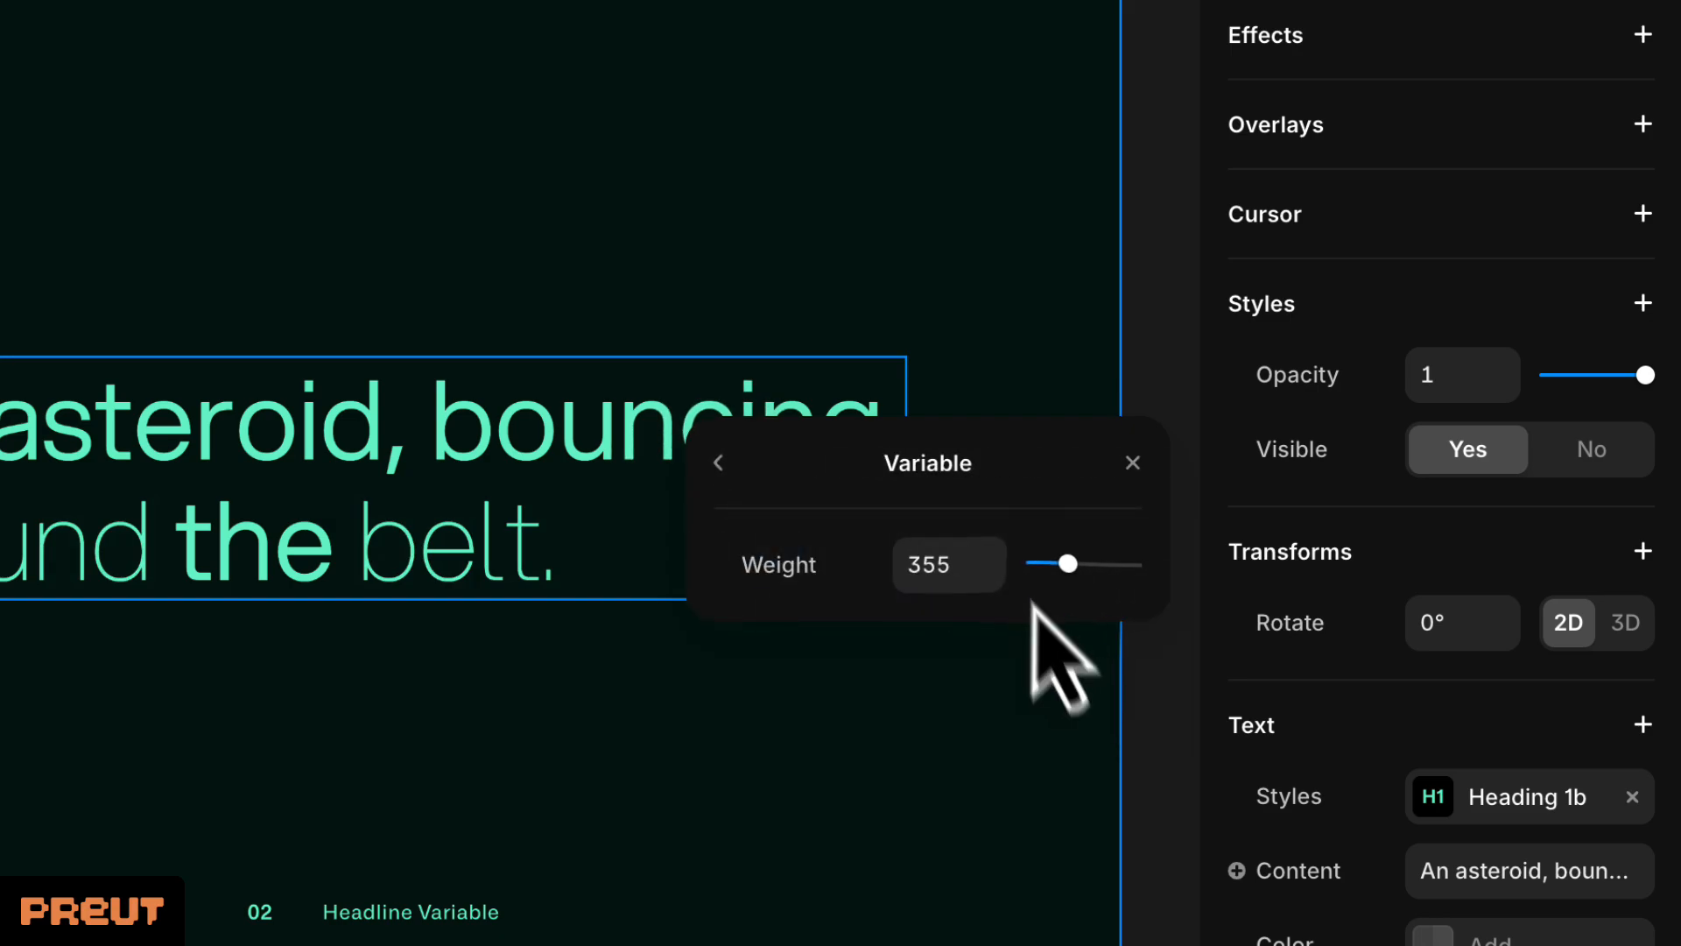
left_click_drag(1066, 567, 1161, 564)
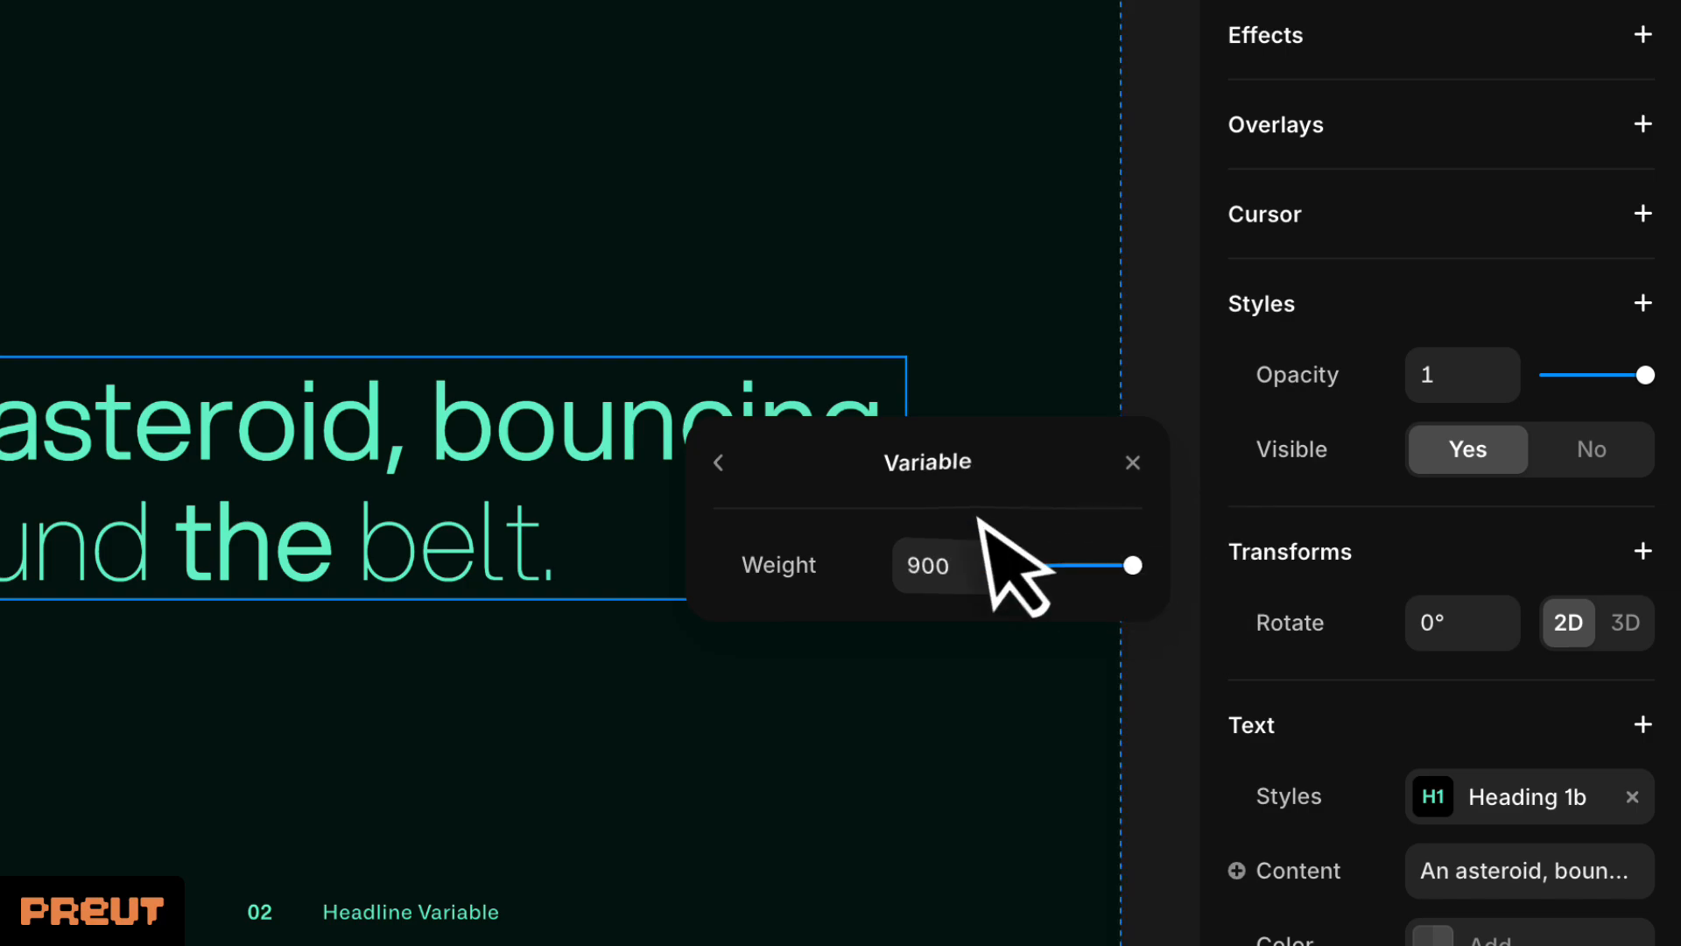
left_click(718, 462)
Set the Bold & Italic variant's weight to 900 and the Italic variant's weight to about 602, then close the style settings.
left_click(1015, 696)
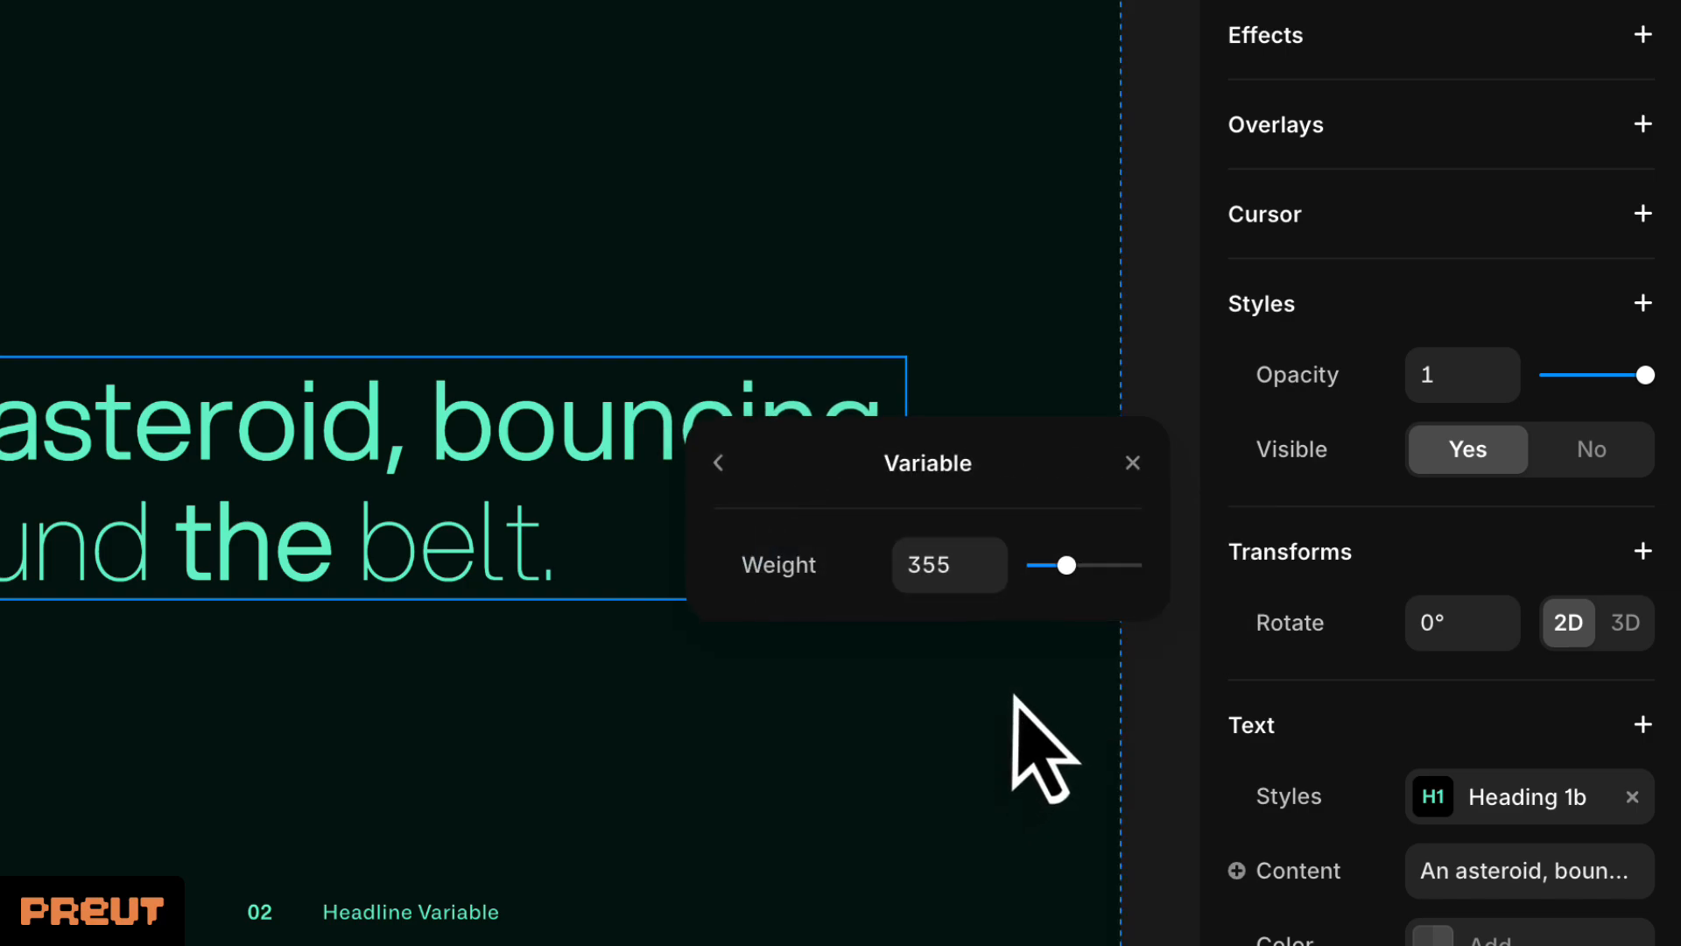
left_click_drag(1068, 568, 1120, 566)
left_click(719, 462)
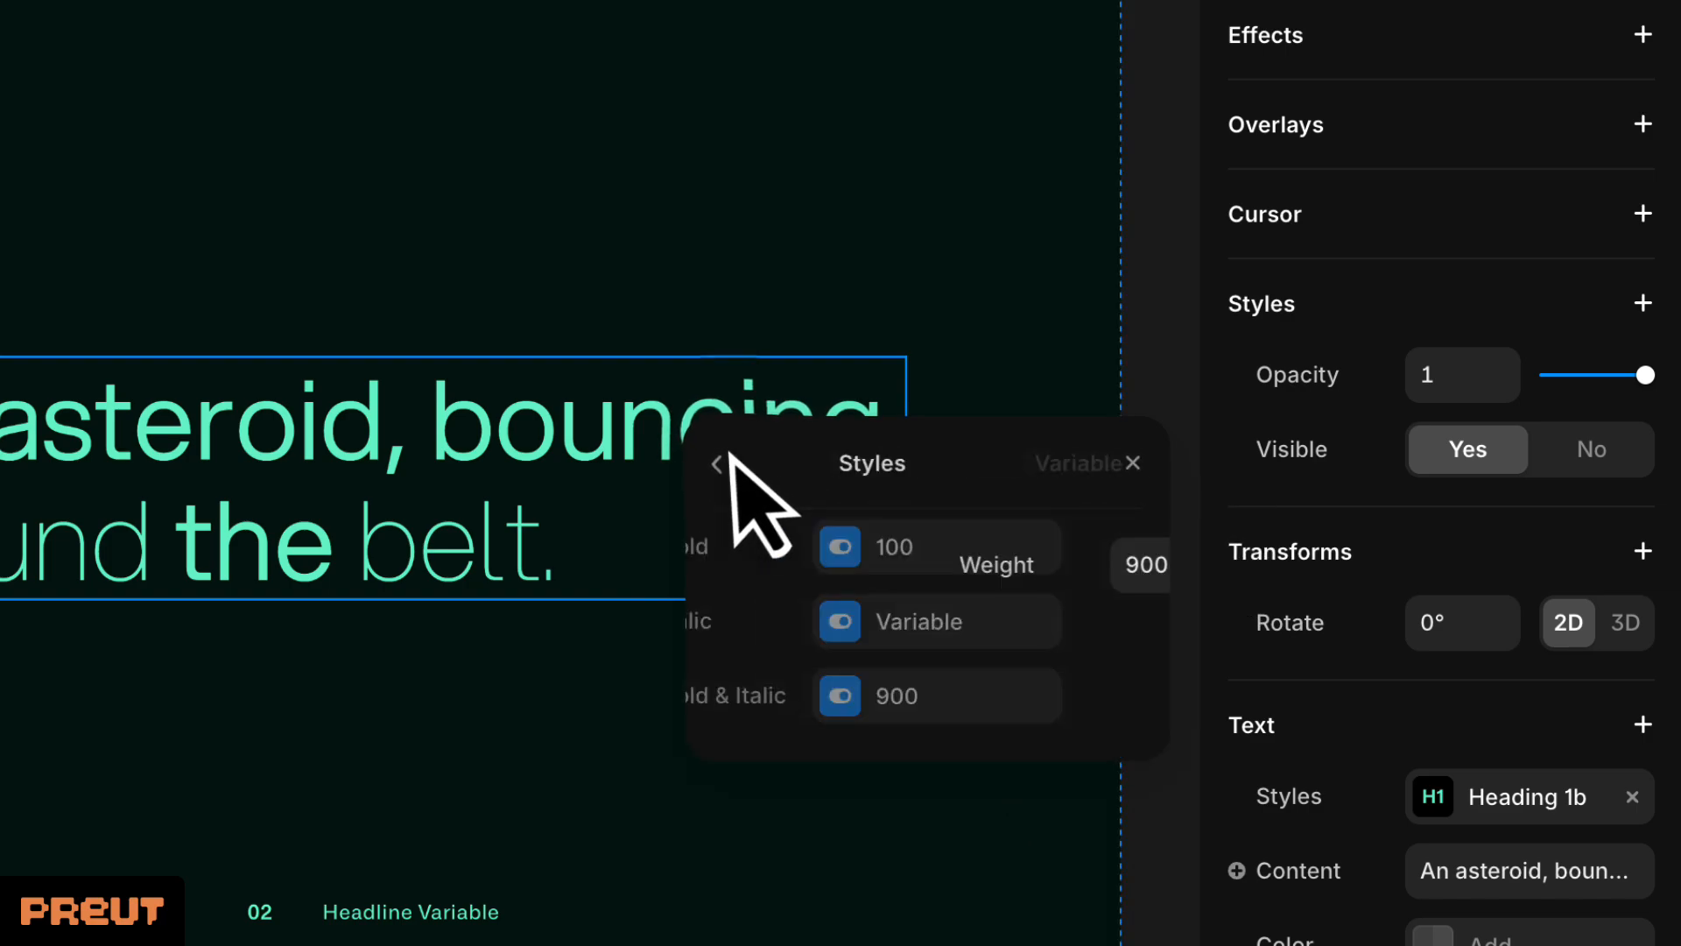
left_click(972, 618)
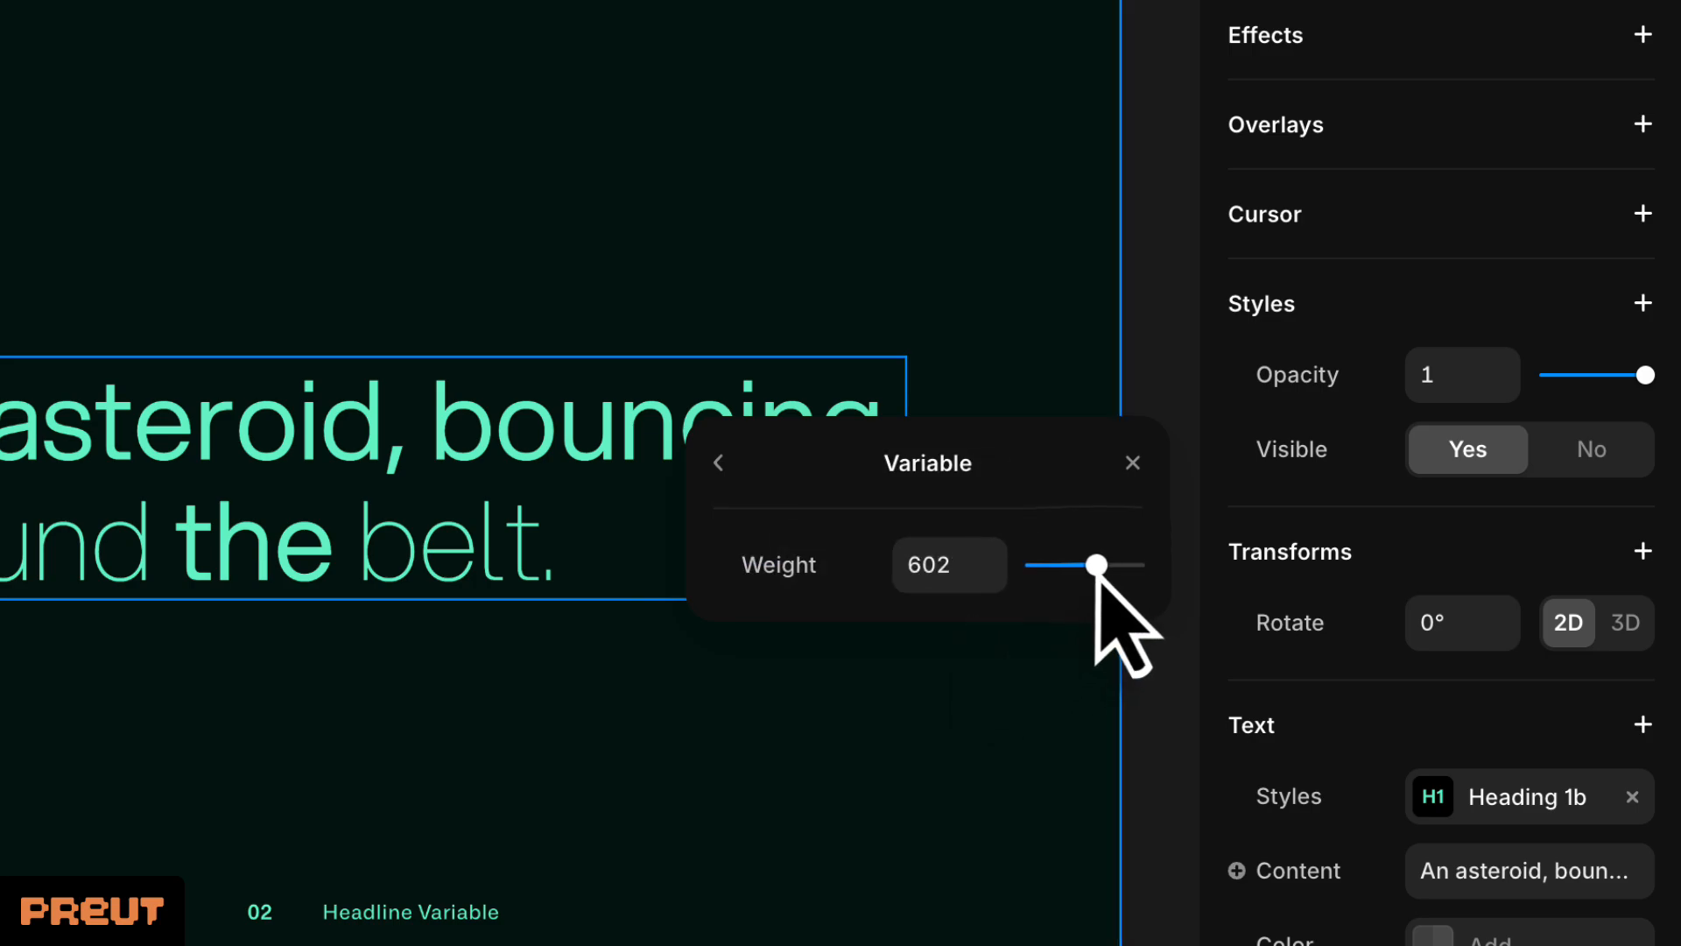
left_click(1133, 462)
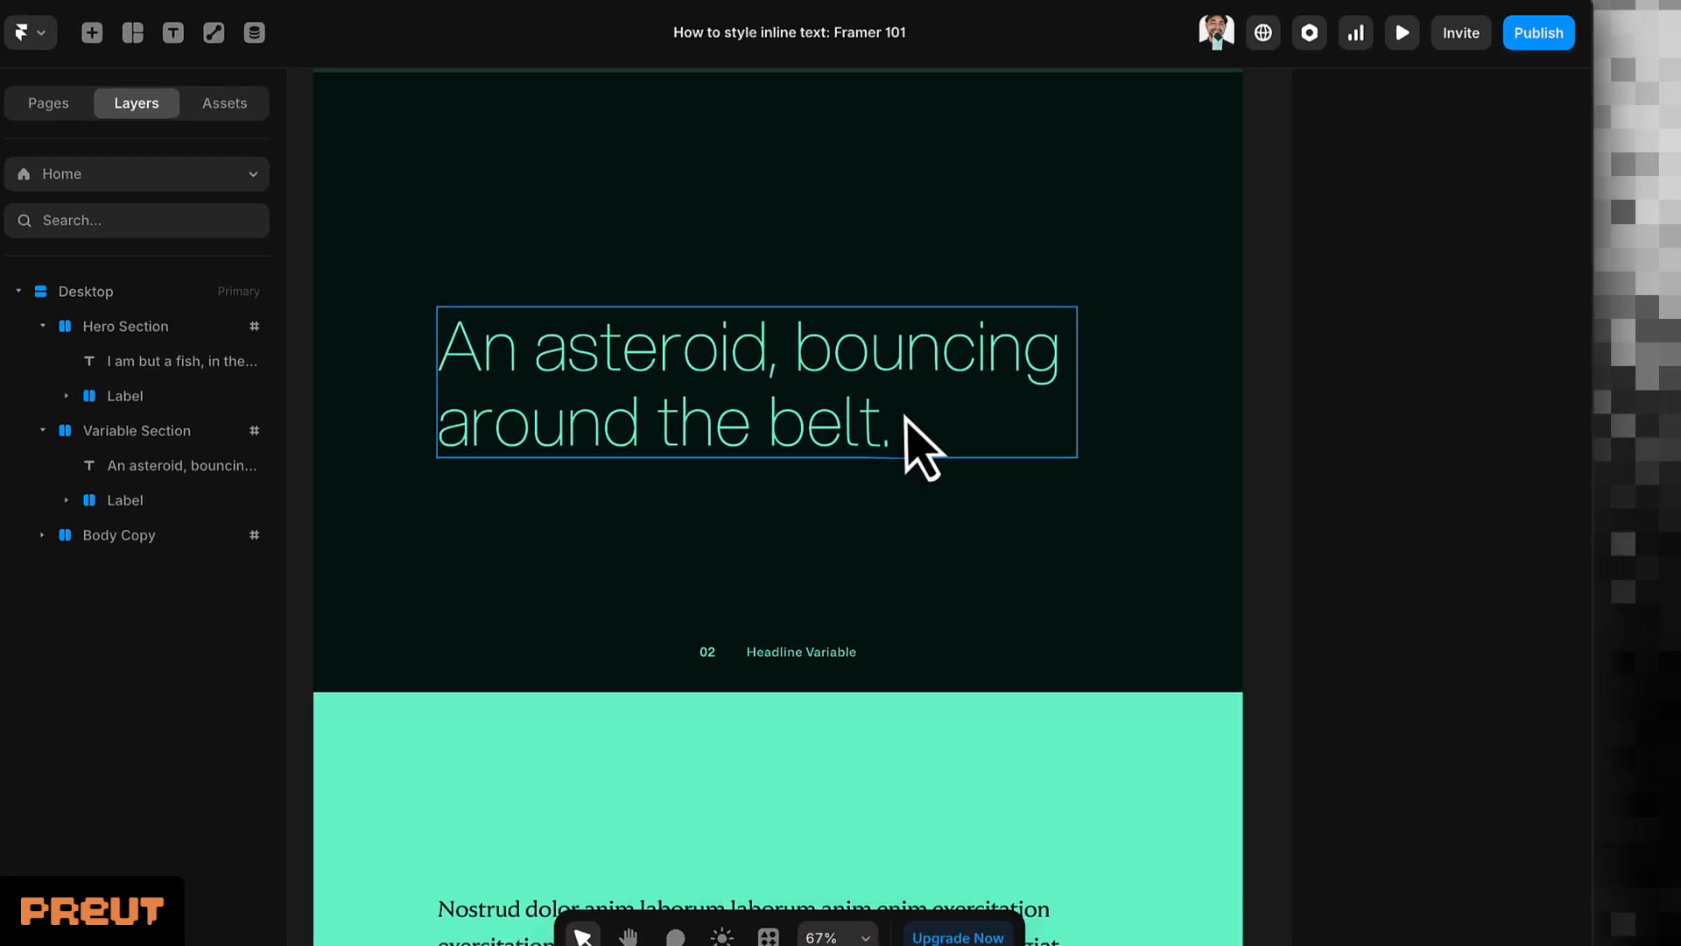
Emphasize the words "bouncing", "around" and "belt." in the asteroid headline with the style's inline bold and italic variants.
double_click(854, 337)
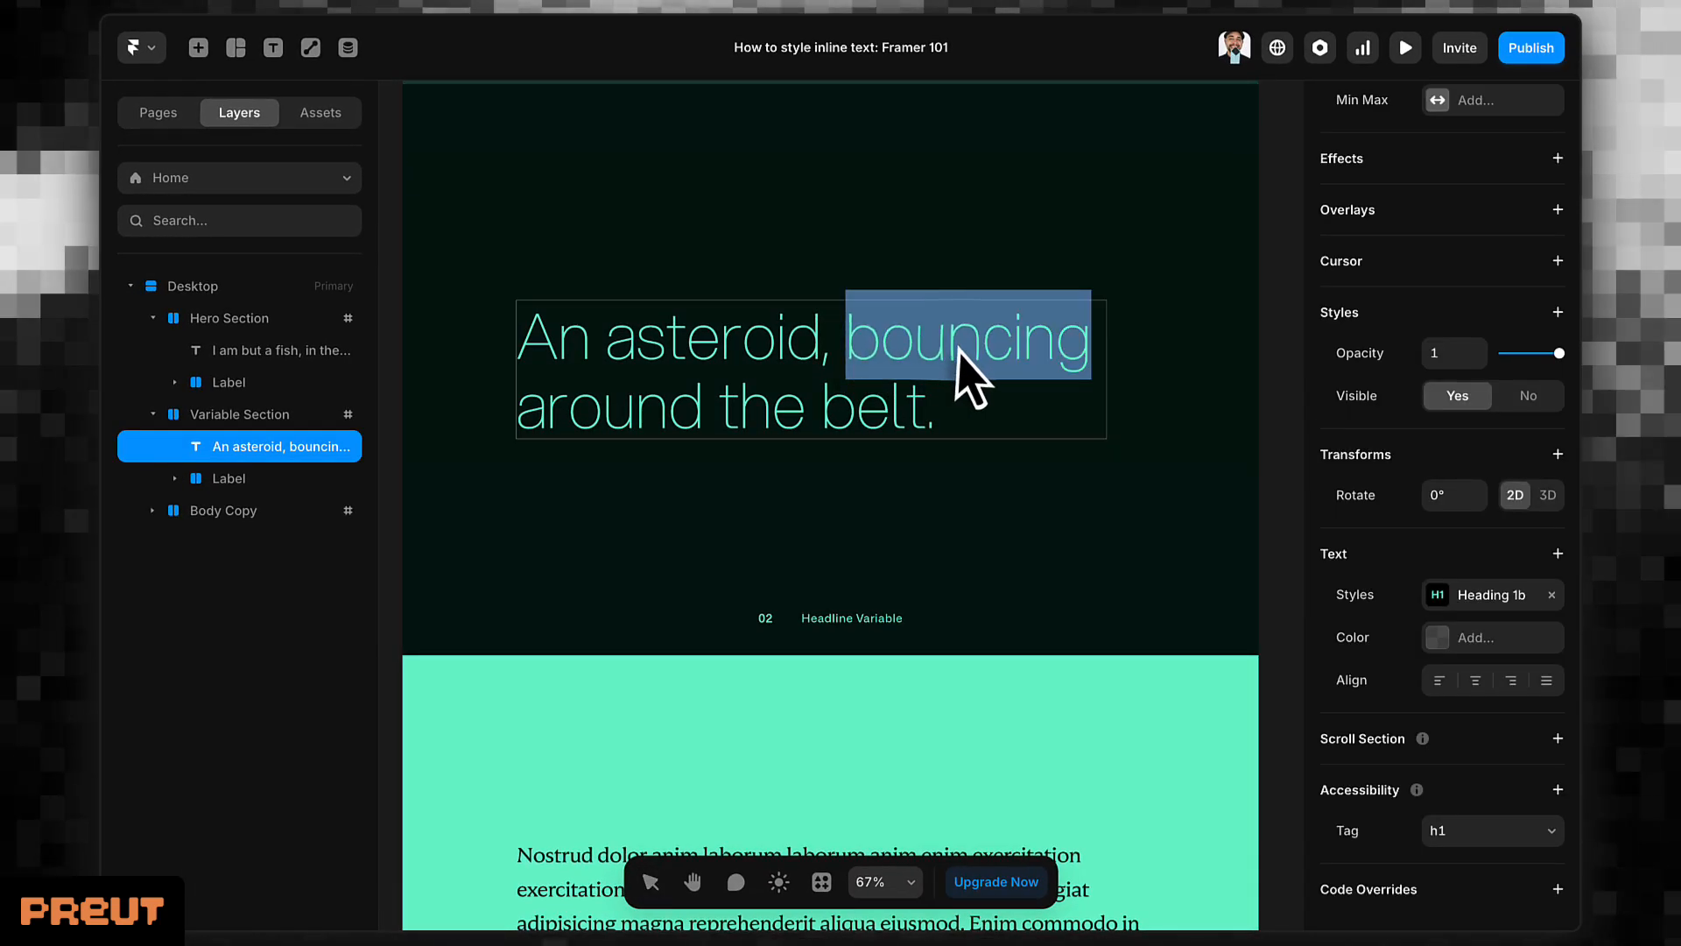
key("super+b")
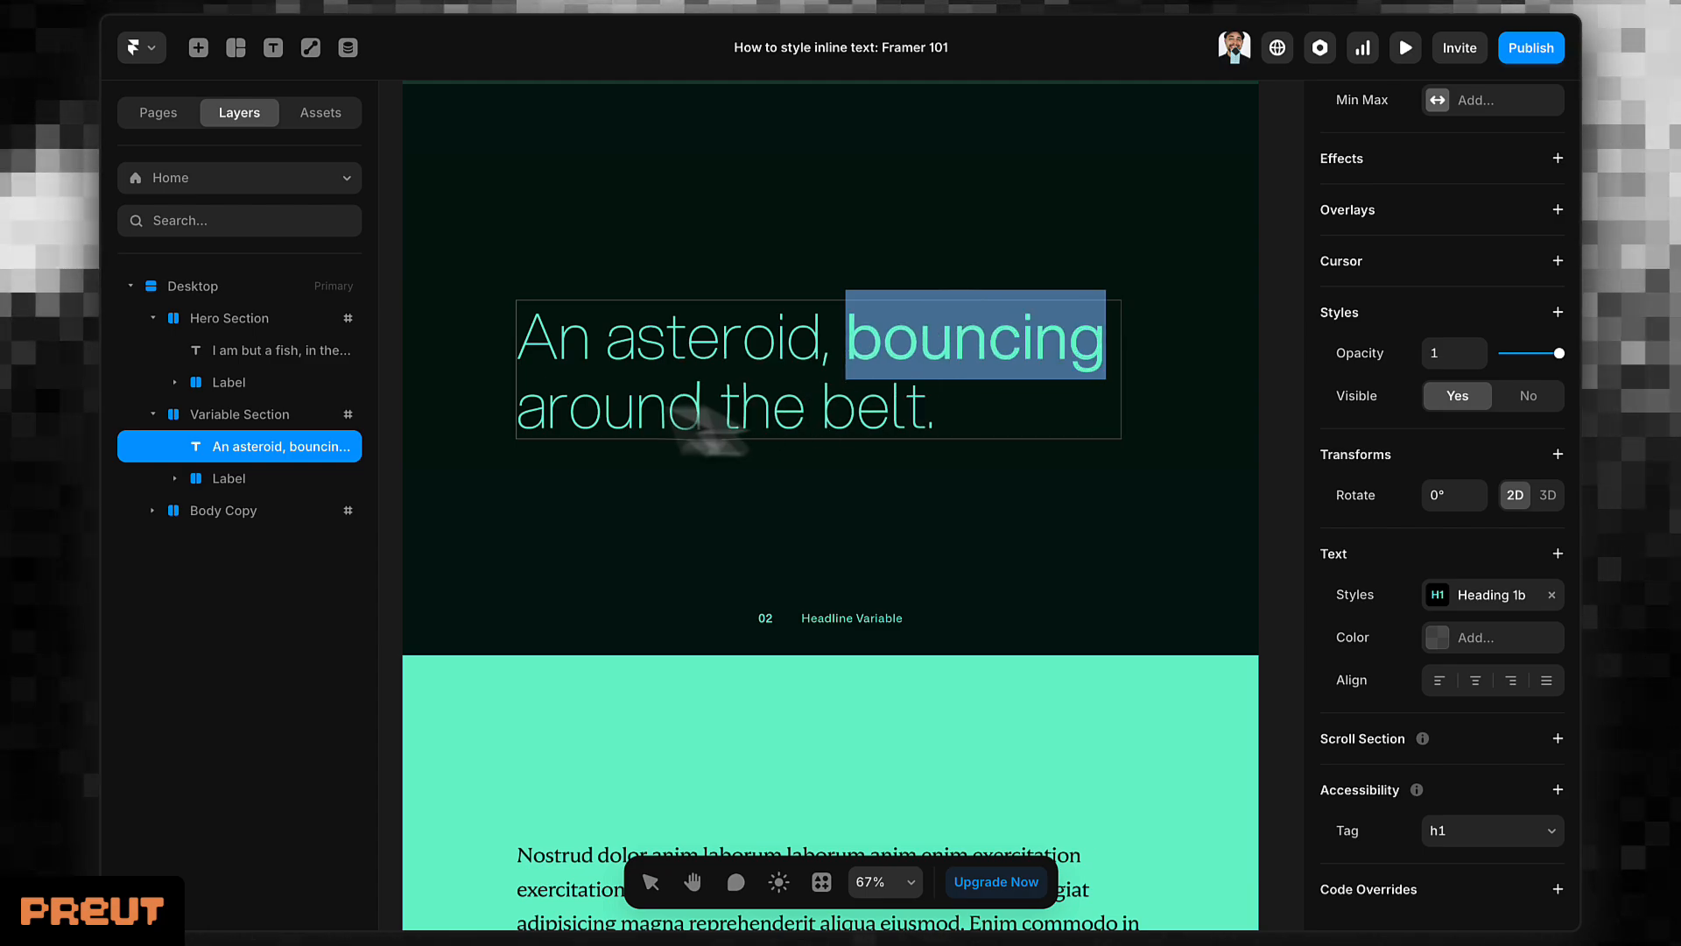
left_click_drag(530, 415, 711, 417)
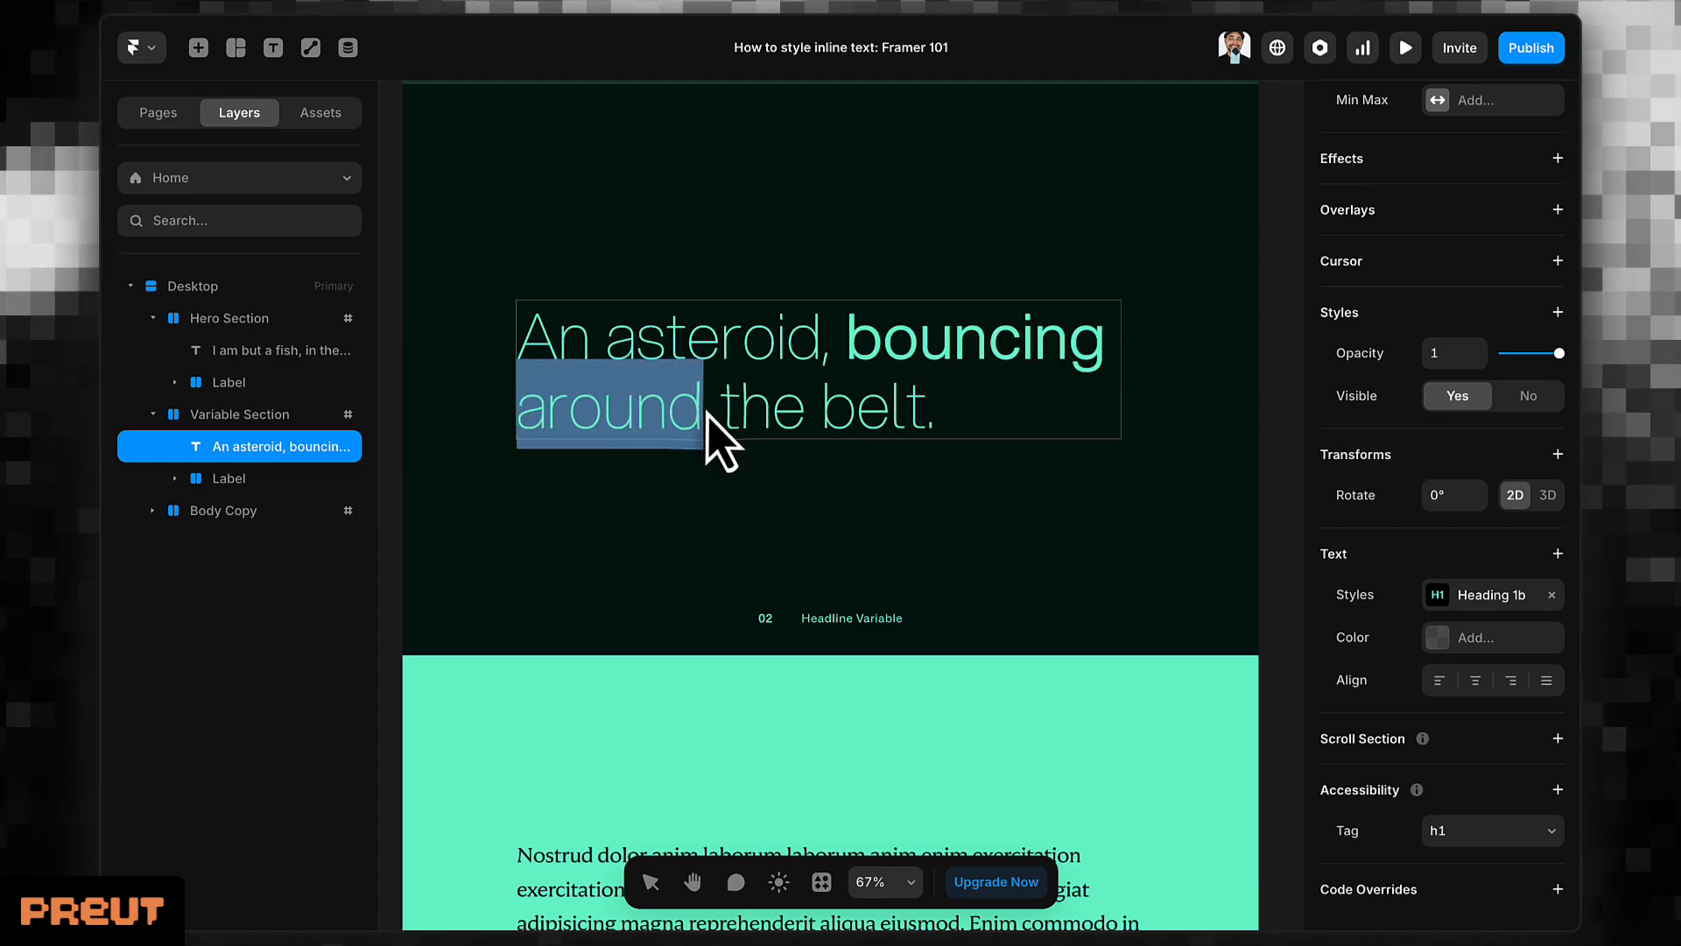
key("super+b")
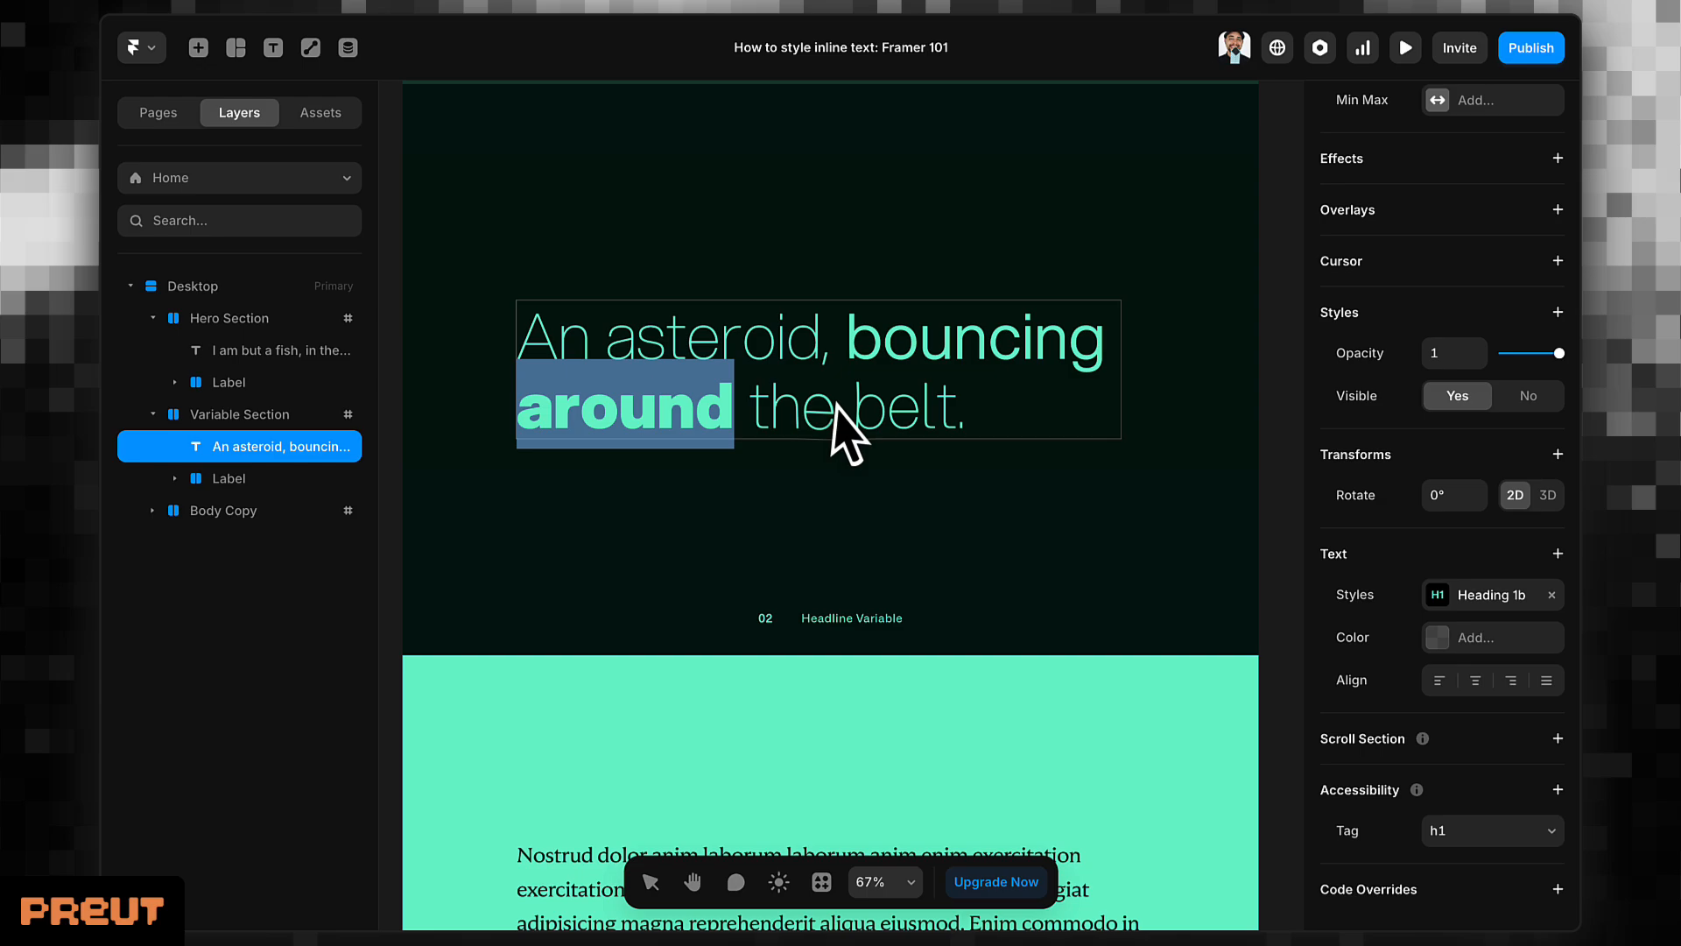
left_click_drag(855, 429, 994, 446)
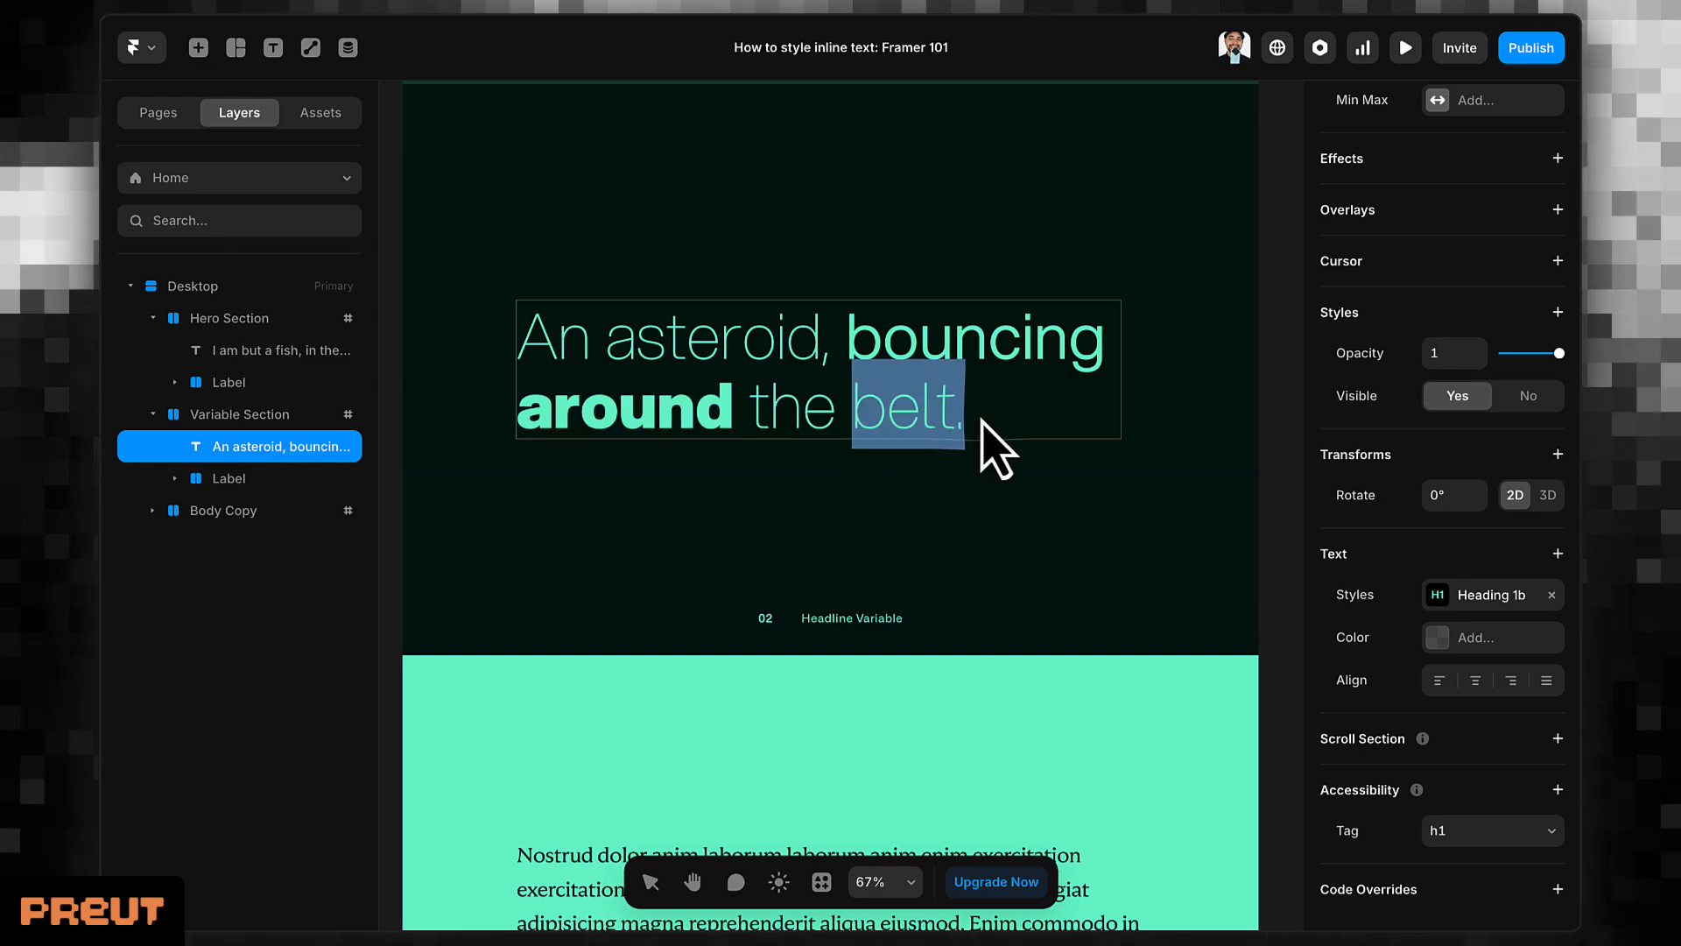
key("super+b")
key("Escape")
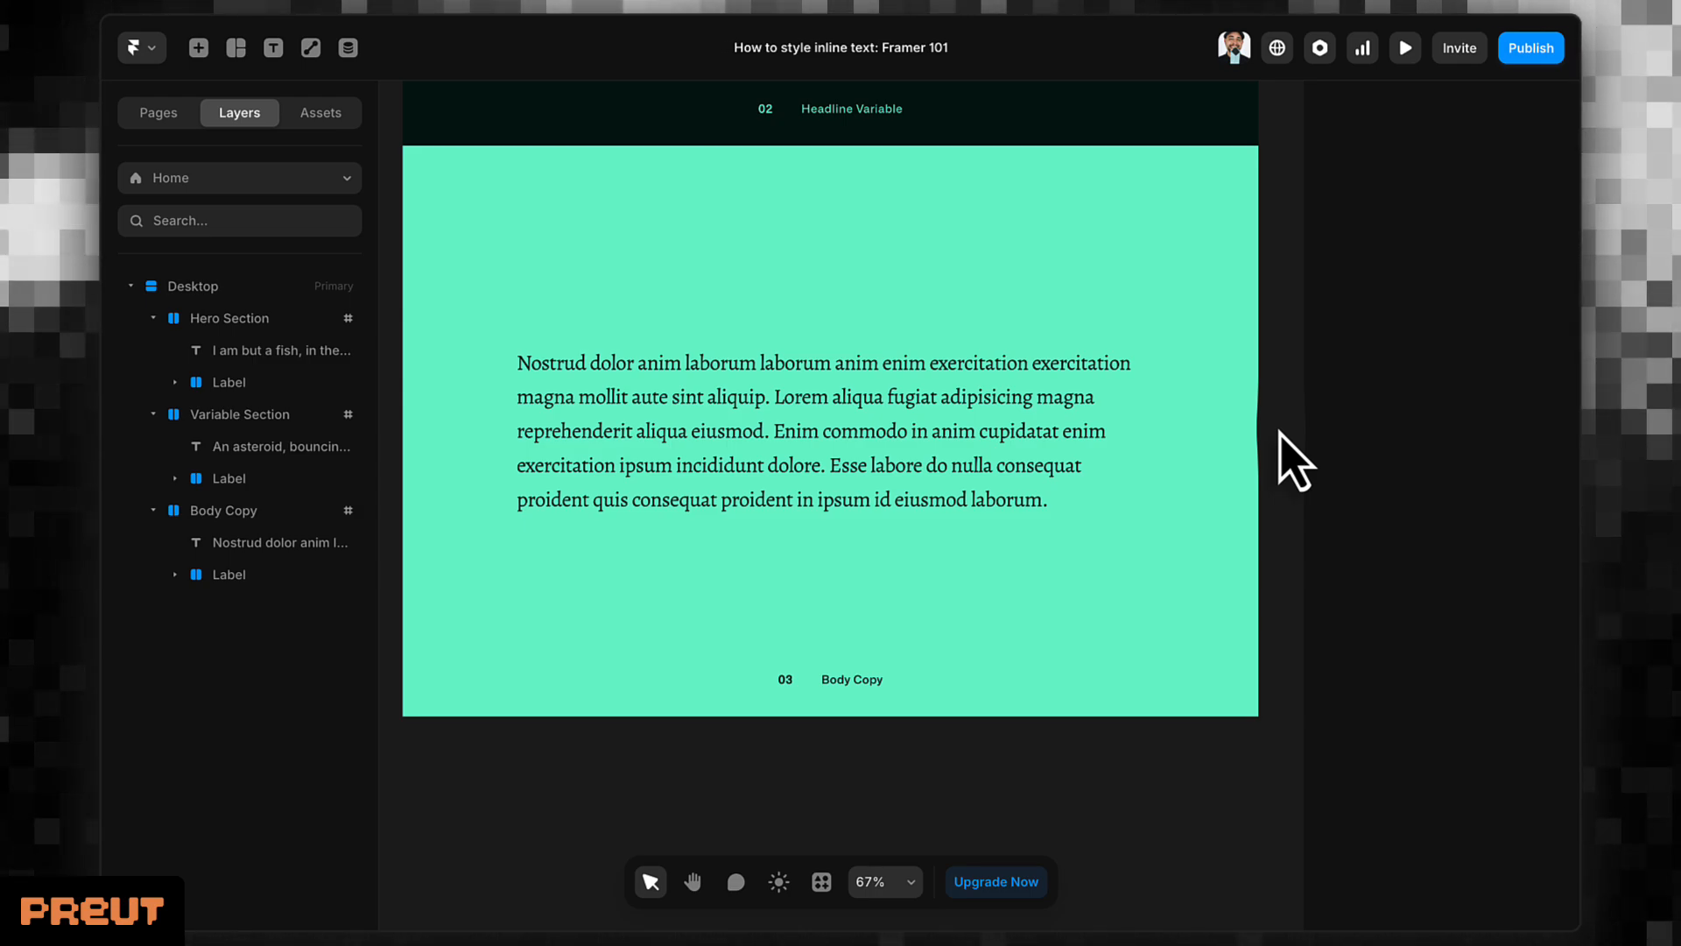
Create a Paragraph text style from the text in the Body Copy section.
left_click(1041, 429)
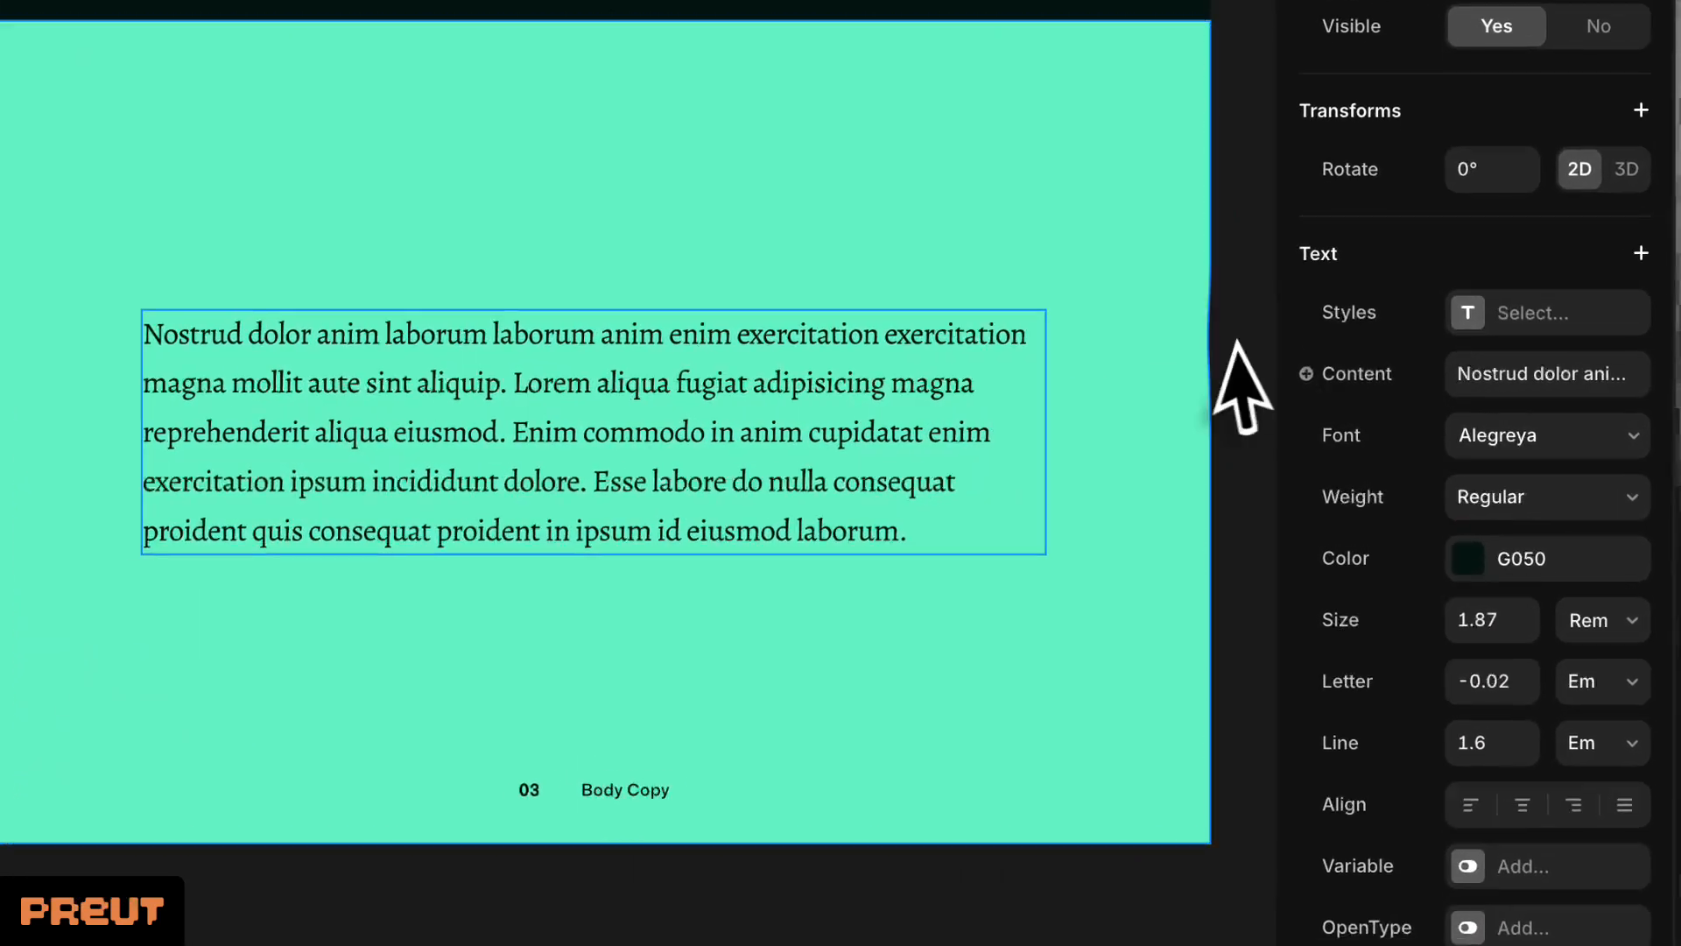
left_click(1528, 312)
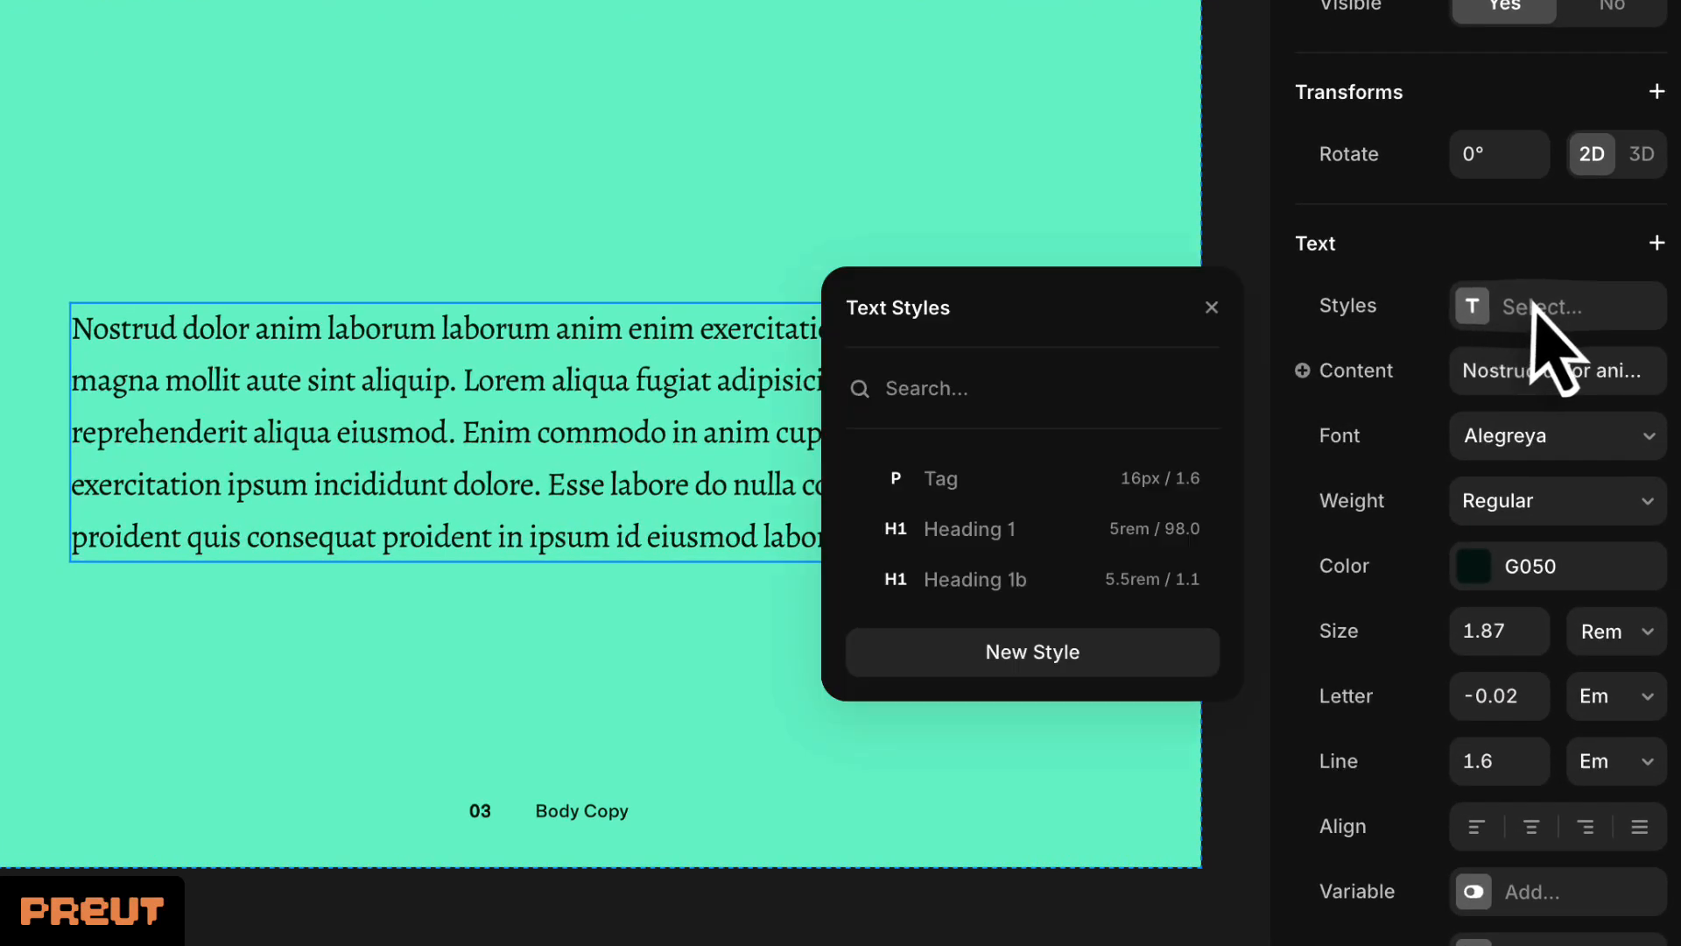
left_click(1015, 653)
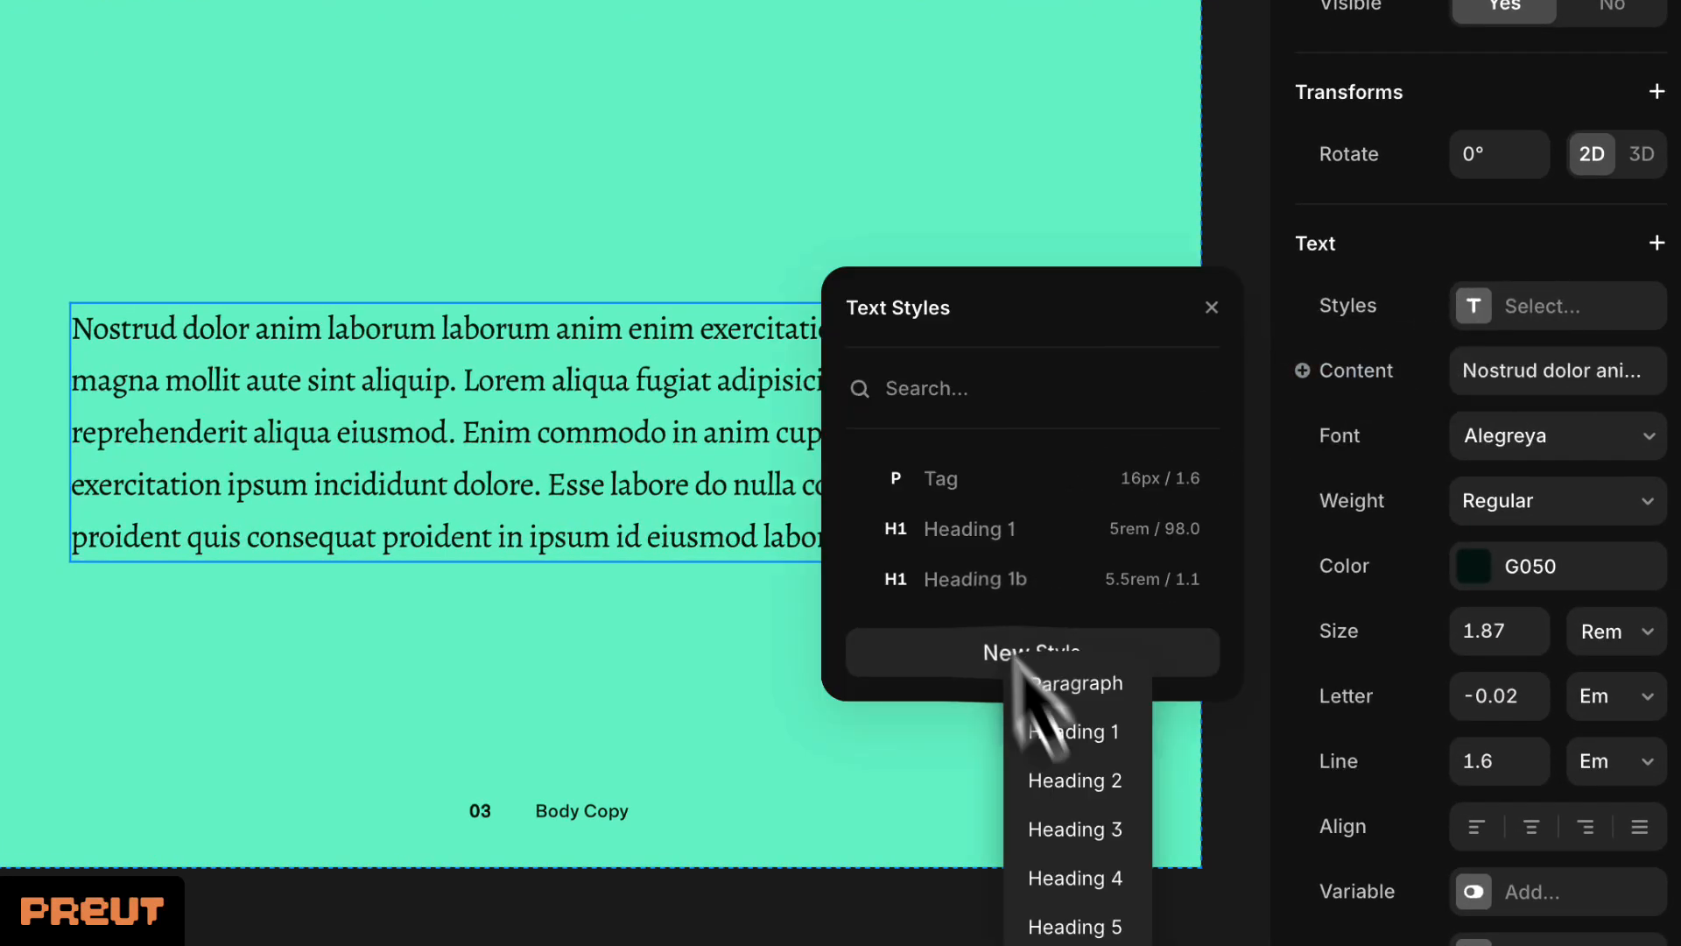
left_click(1099, 688)
left_click(1210, 322)
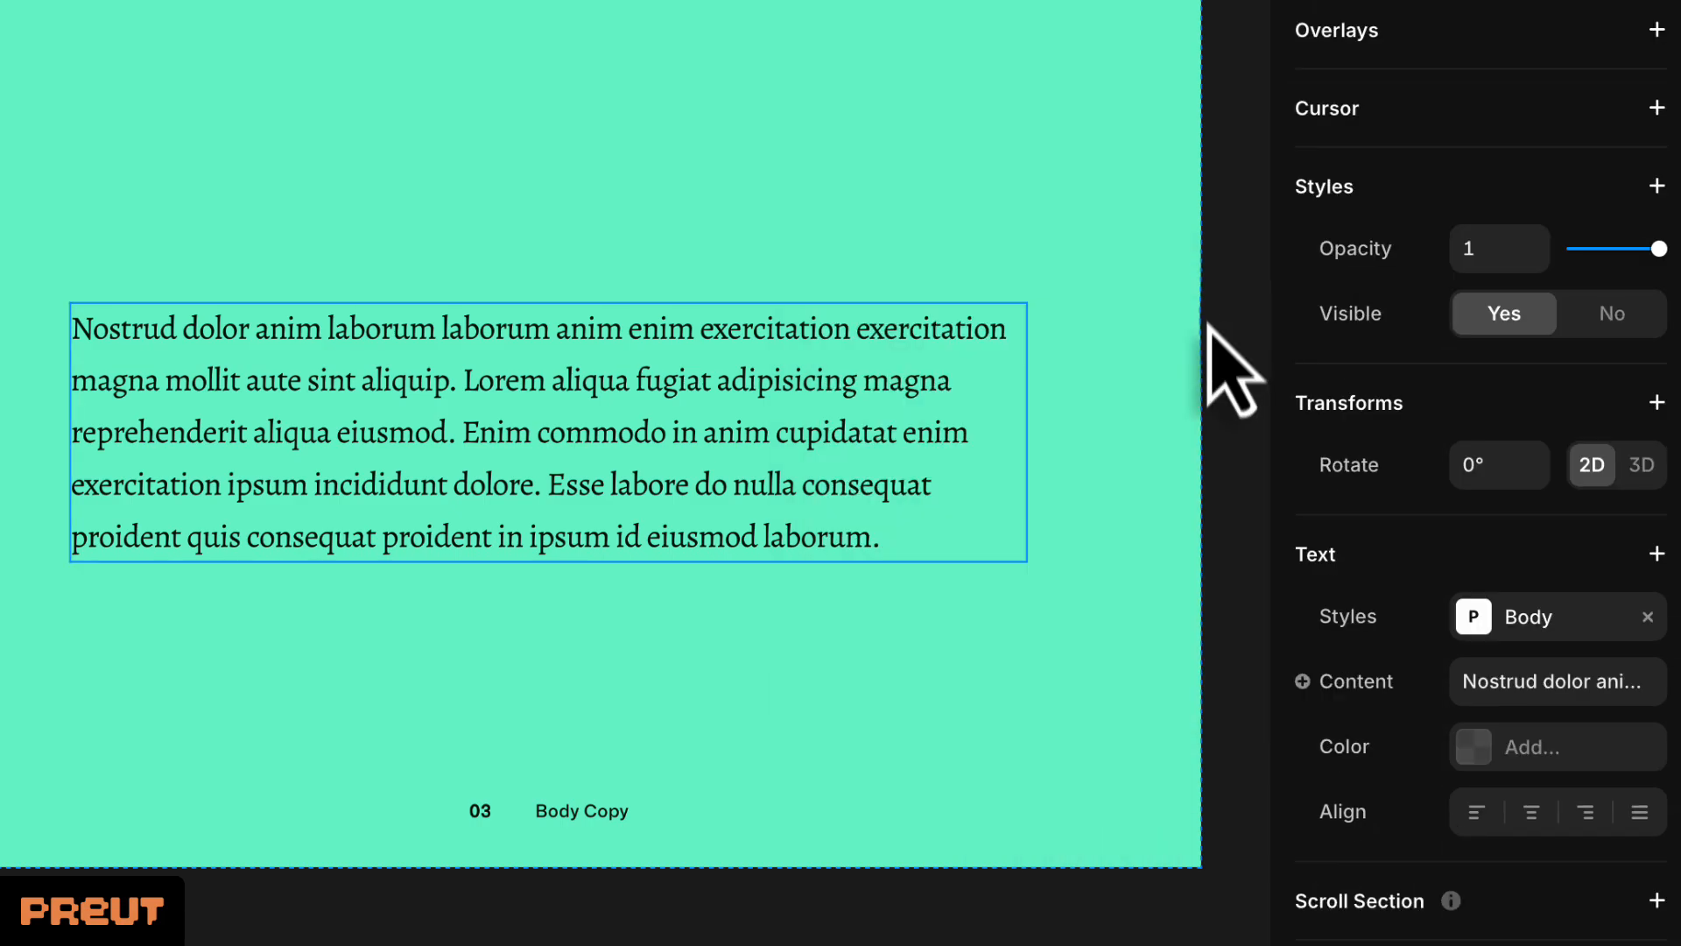
Change the Body style's font to the custom font Auroc Text Regular.
left_click(1517, 615)
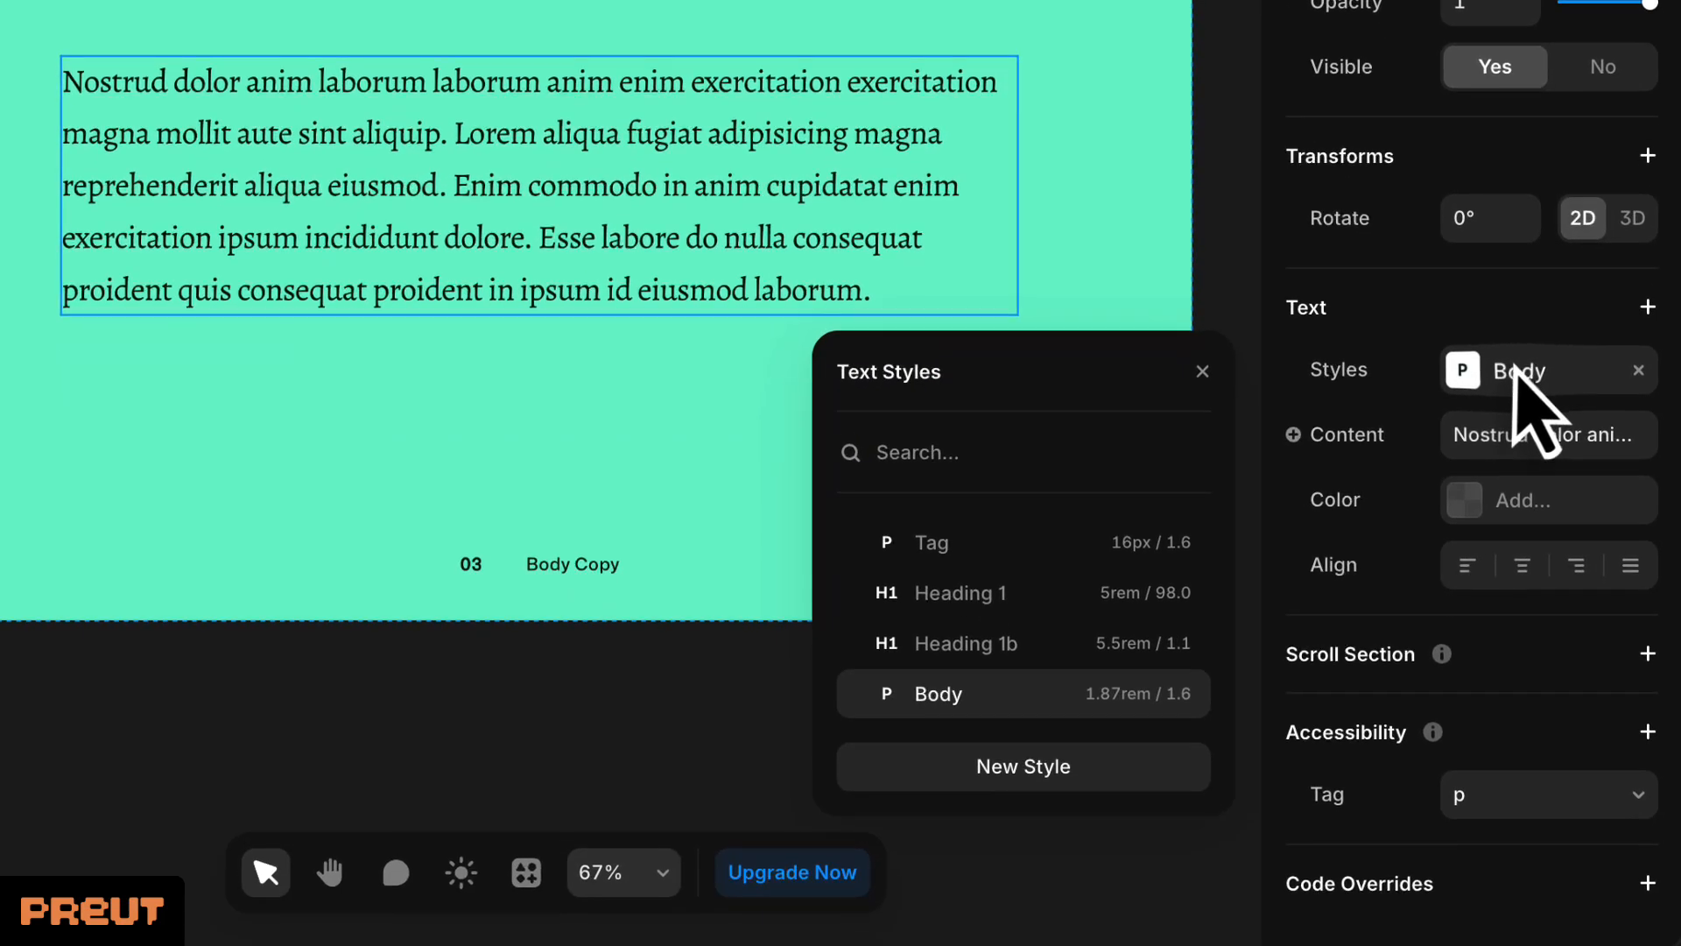
left_click(1174, 693)
left_click(1101, 0)
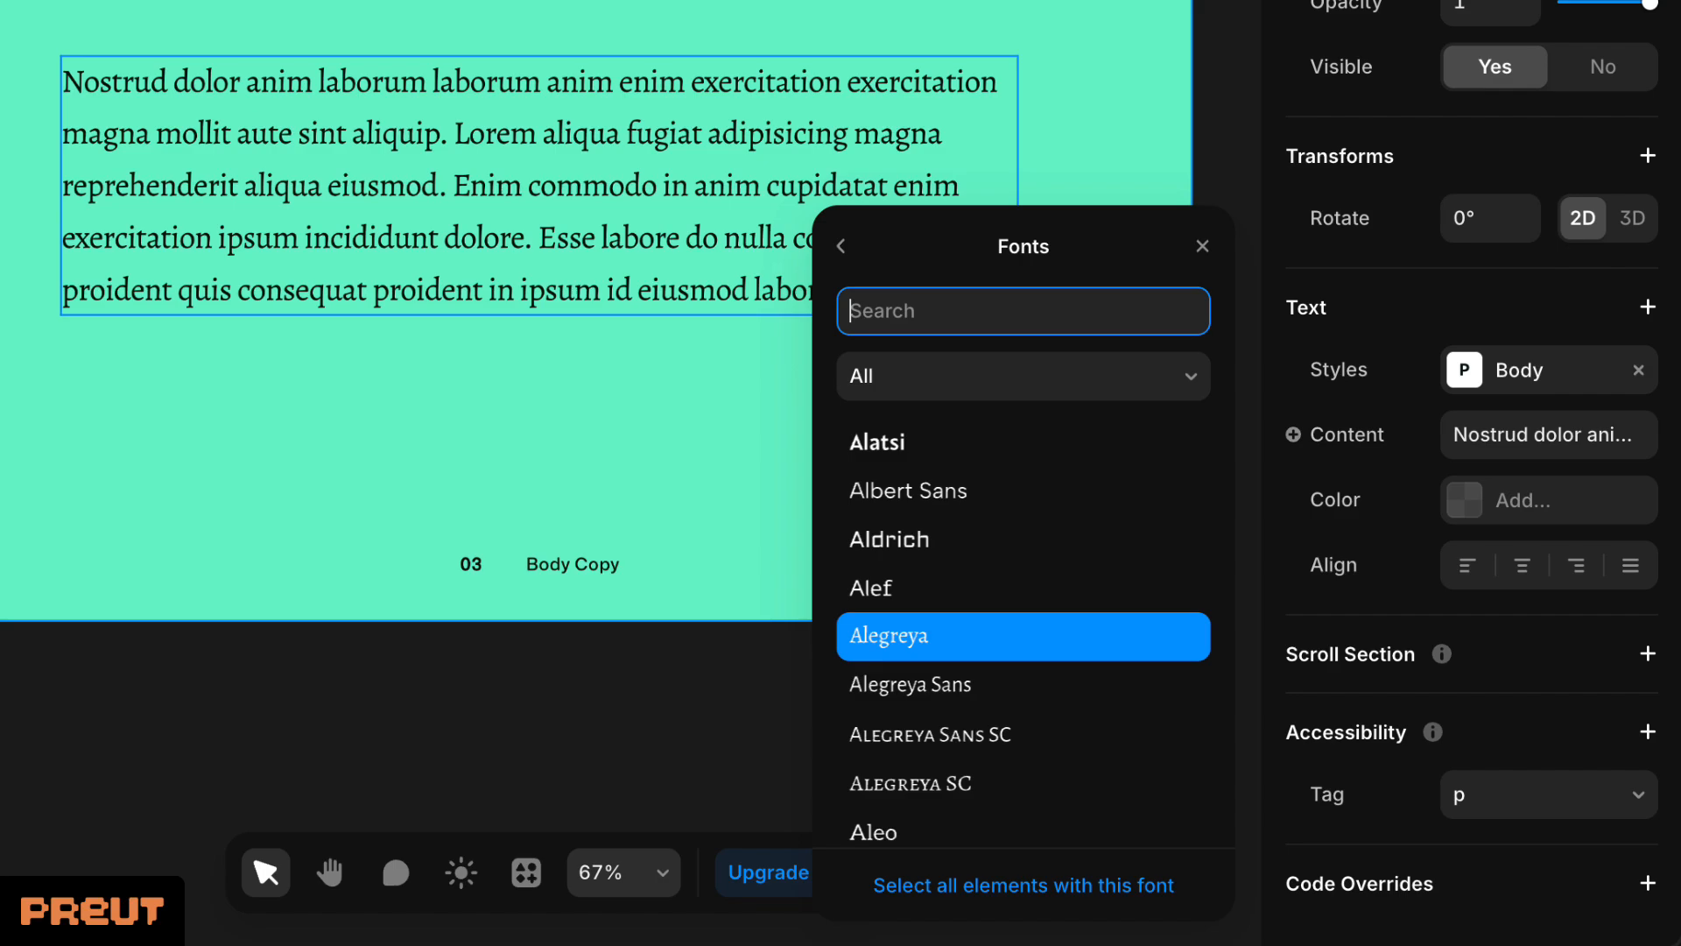
left_click(939, 356)
left_click(939, 467)
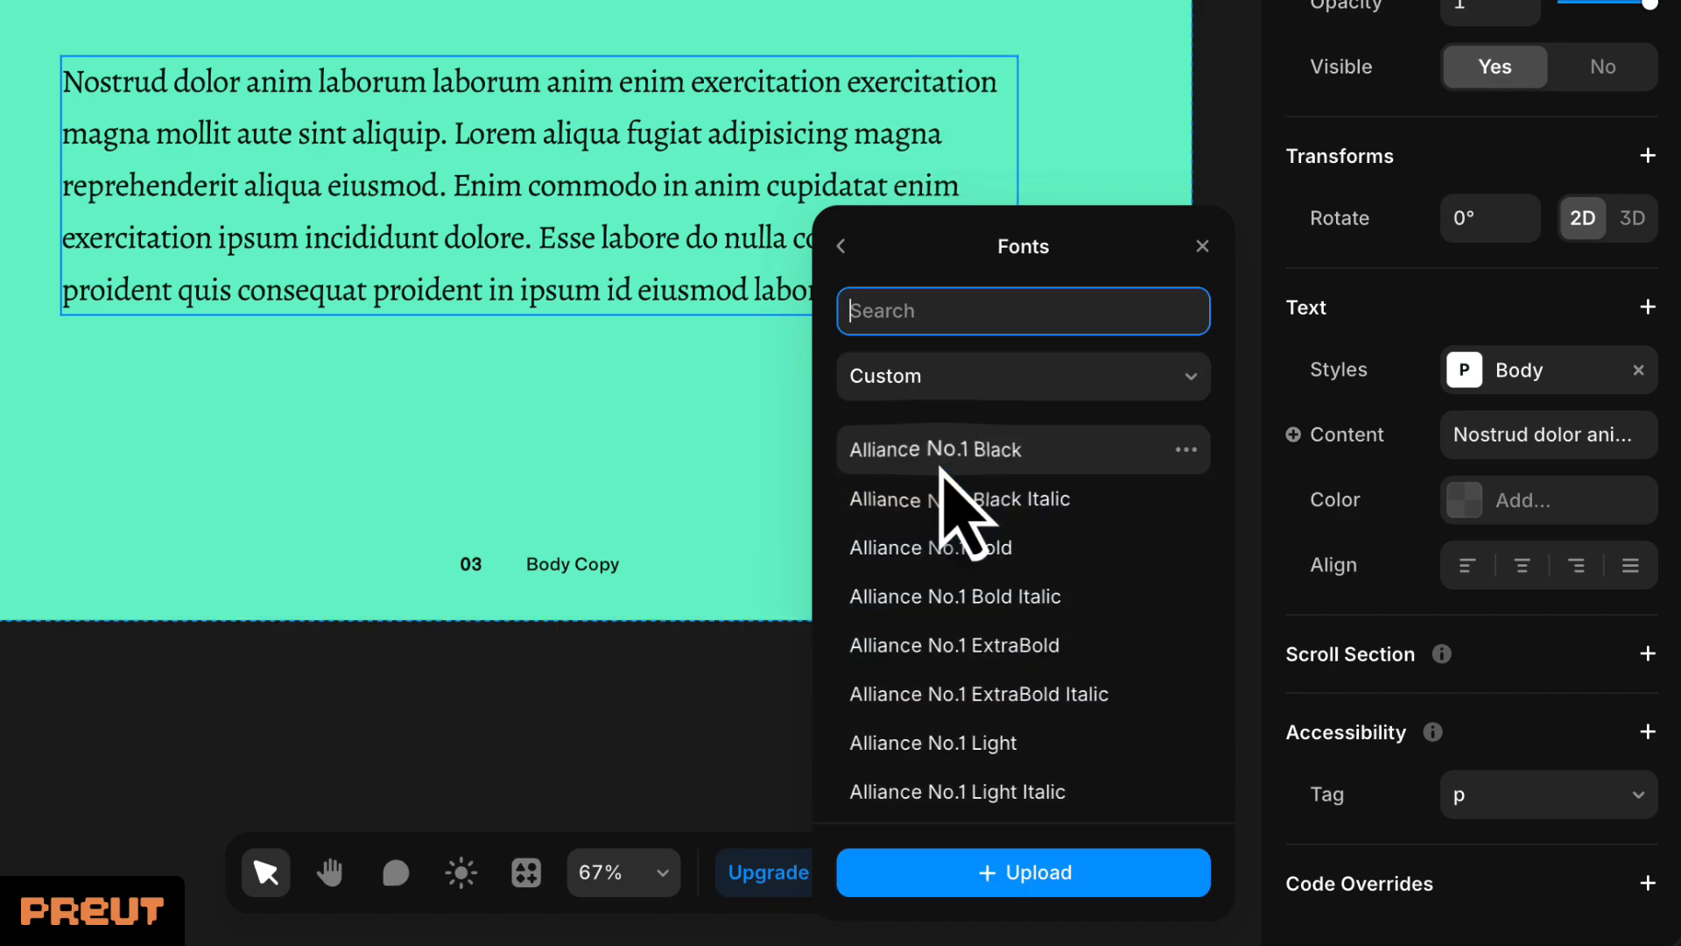
scroll(955, 526, "down", 10)
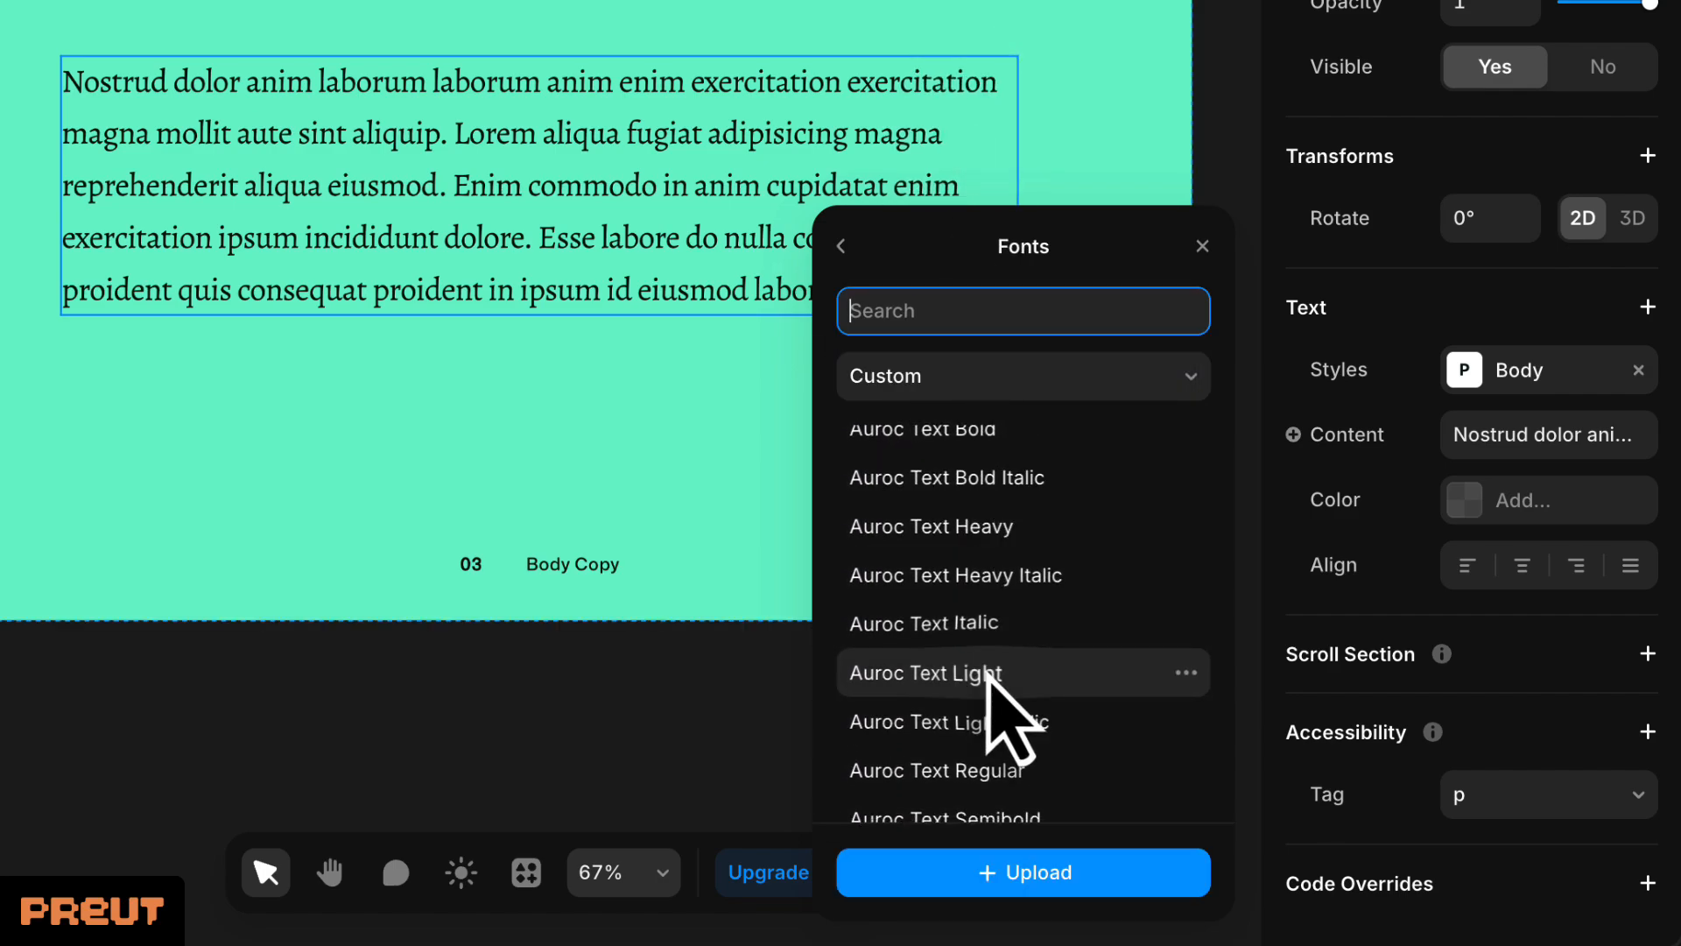
scroll(989, 679, "down", 2)
left_click(995, 628)
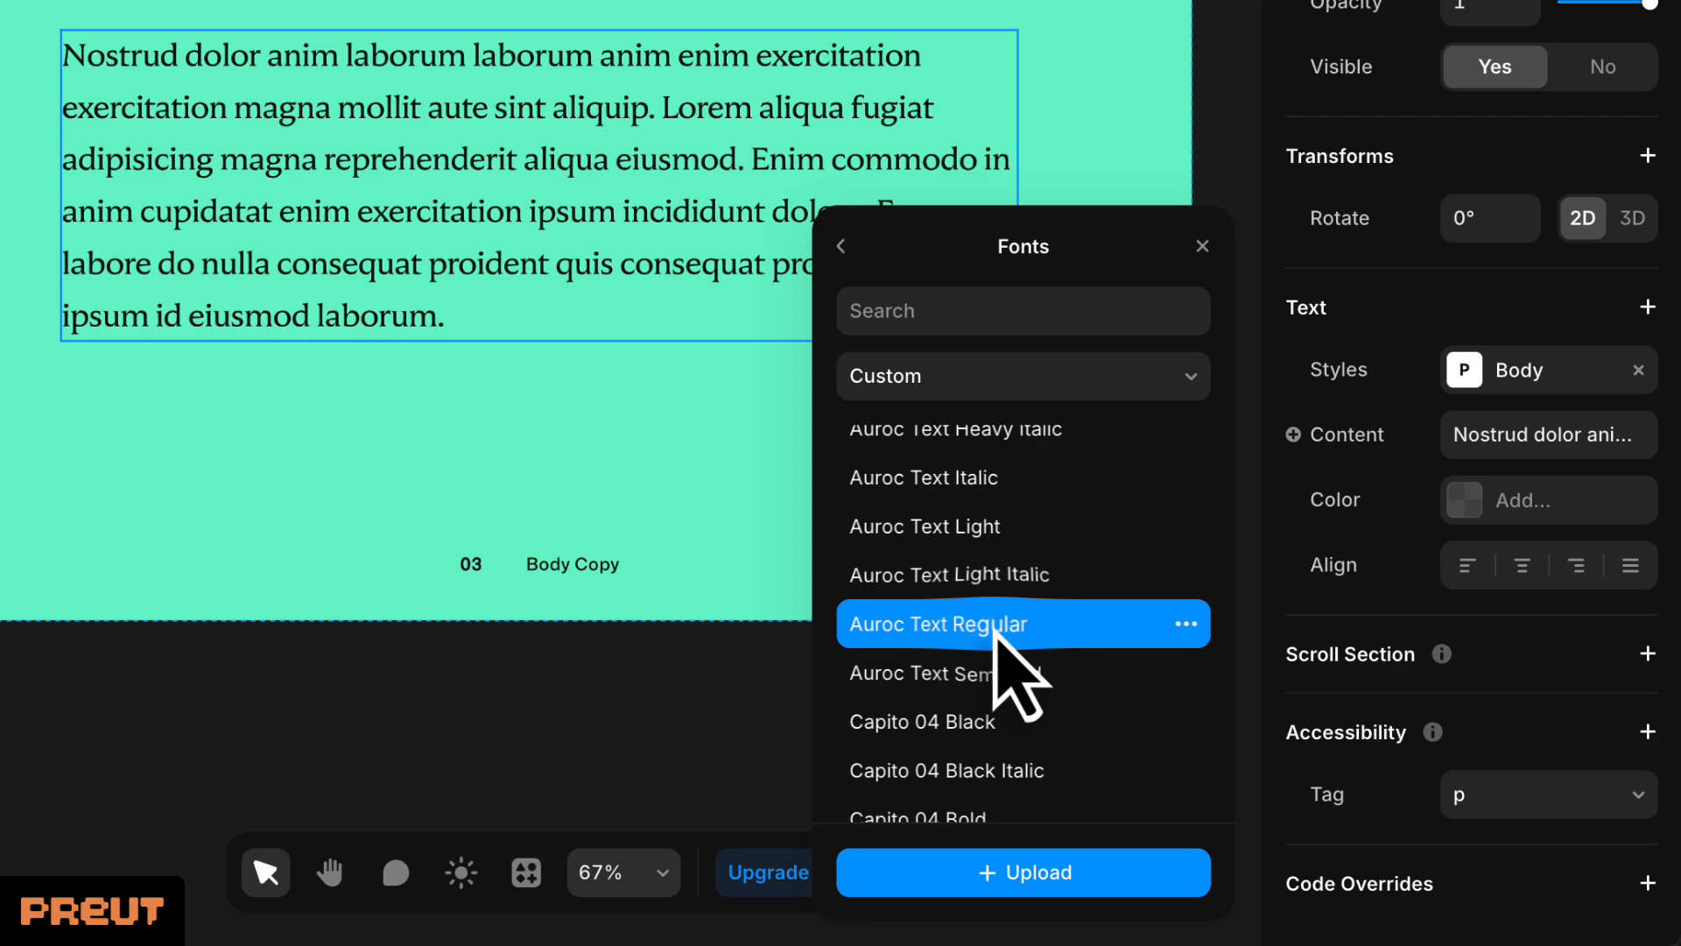
left_click(841, 246)
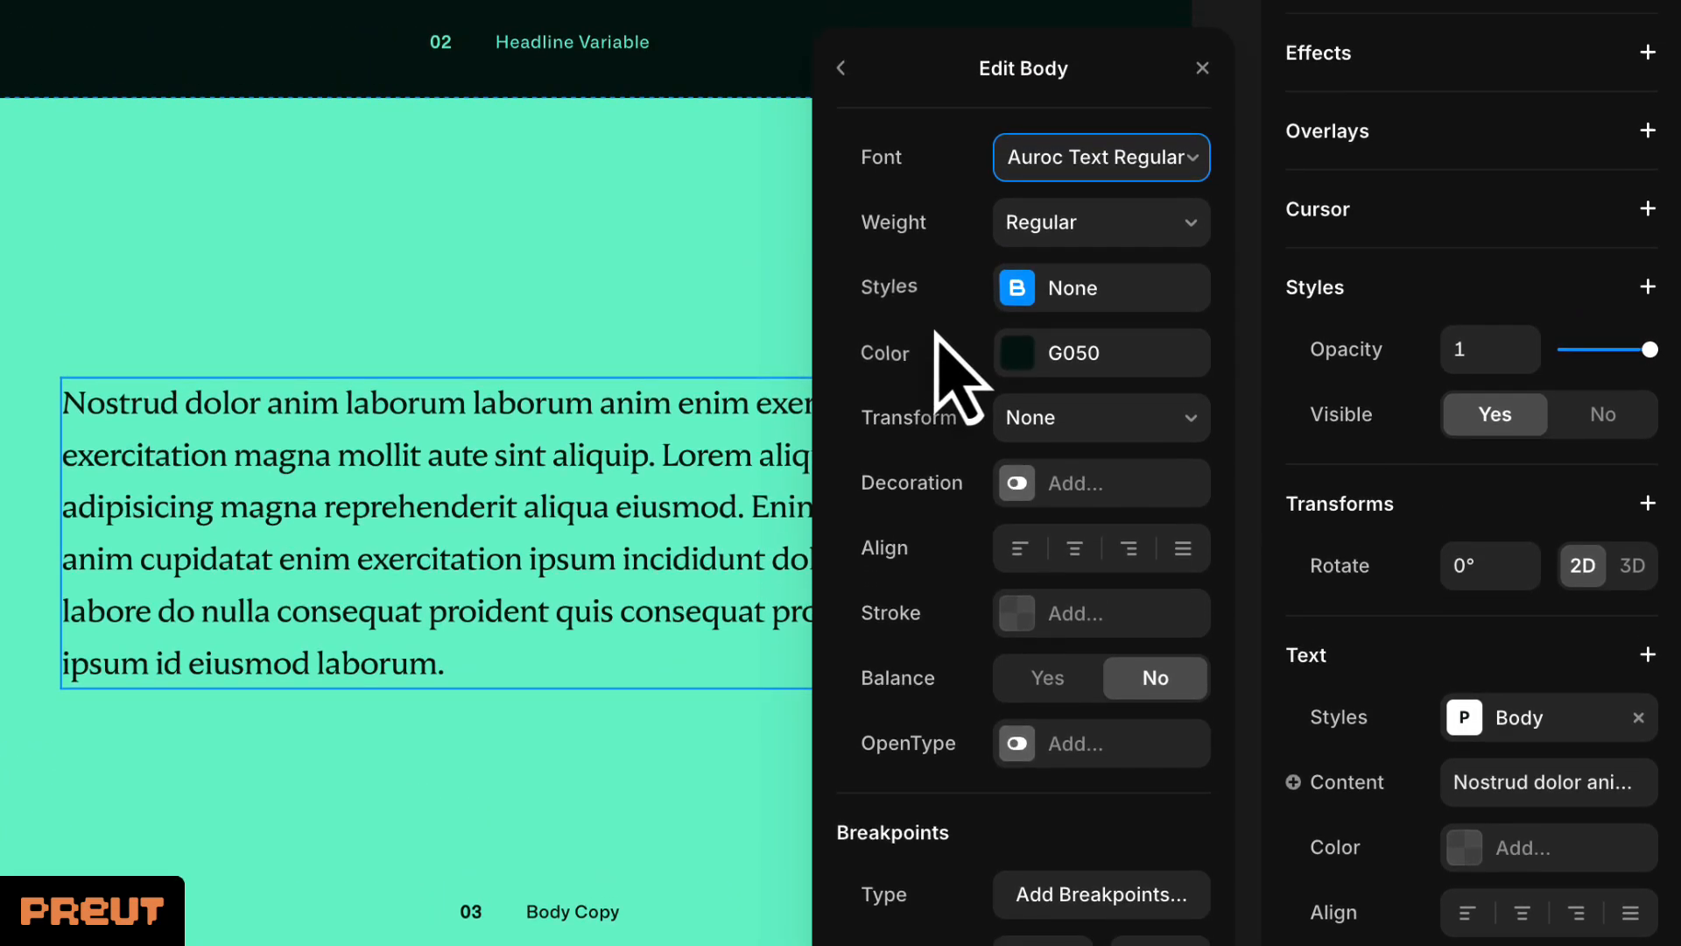
In the Body style, set the Bold variant to Alliance No.1 Bold and the Italic variant to Auroc Text Light Italic.
left_click(1060, 298)
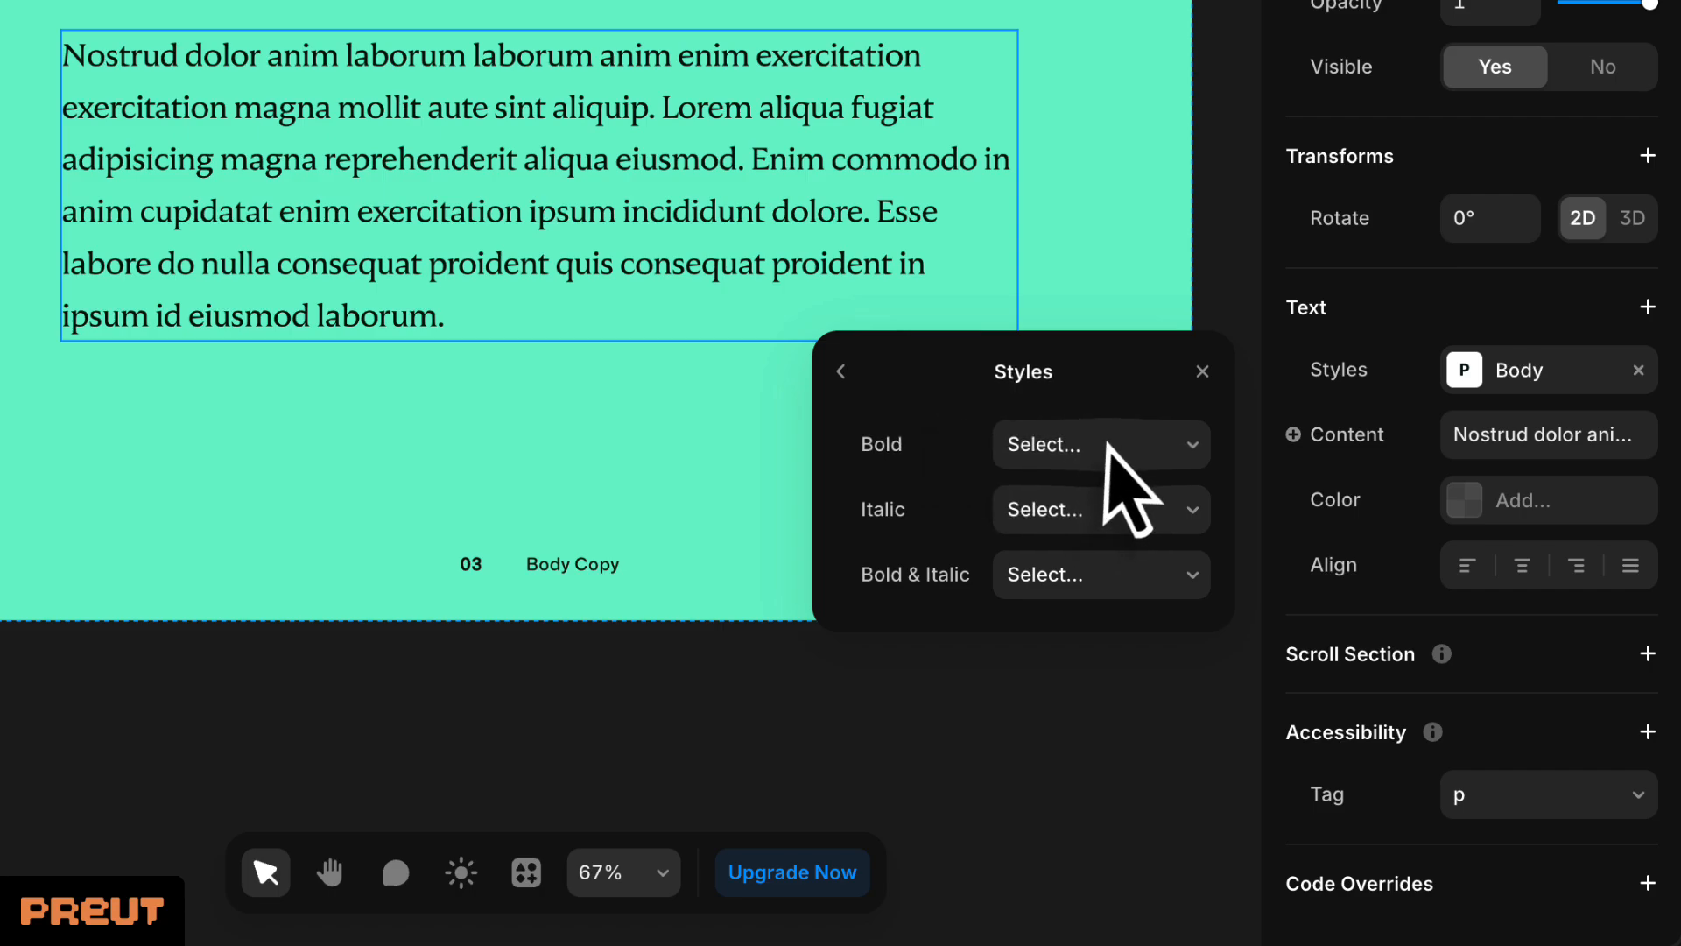
left_click(1077, 447)
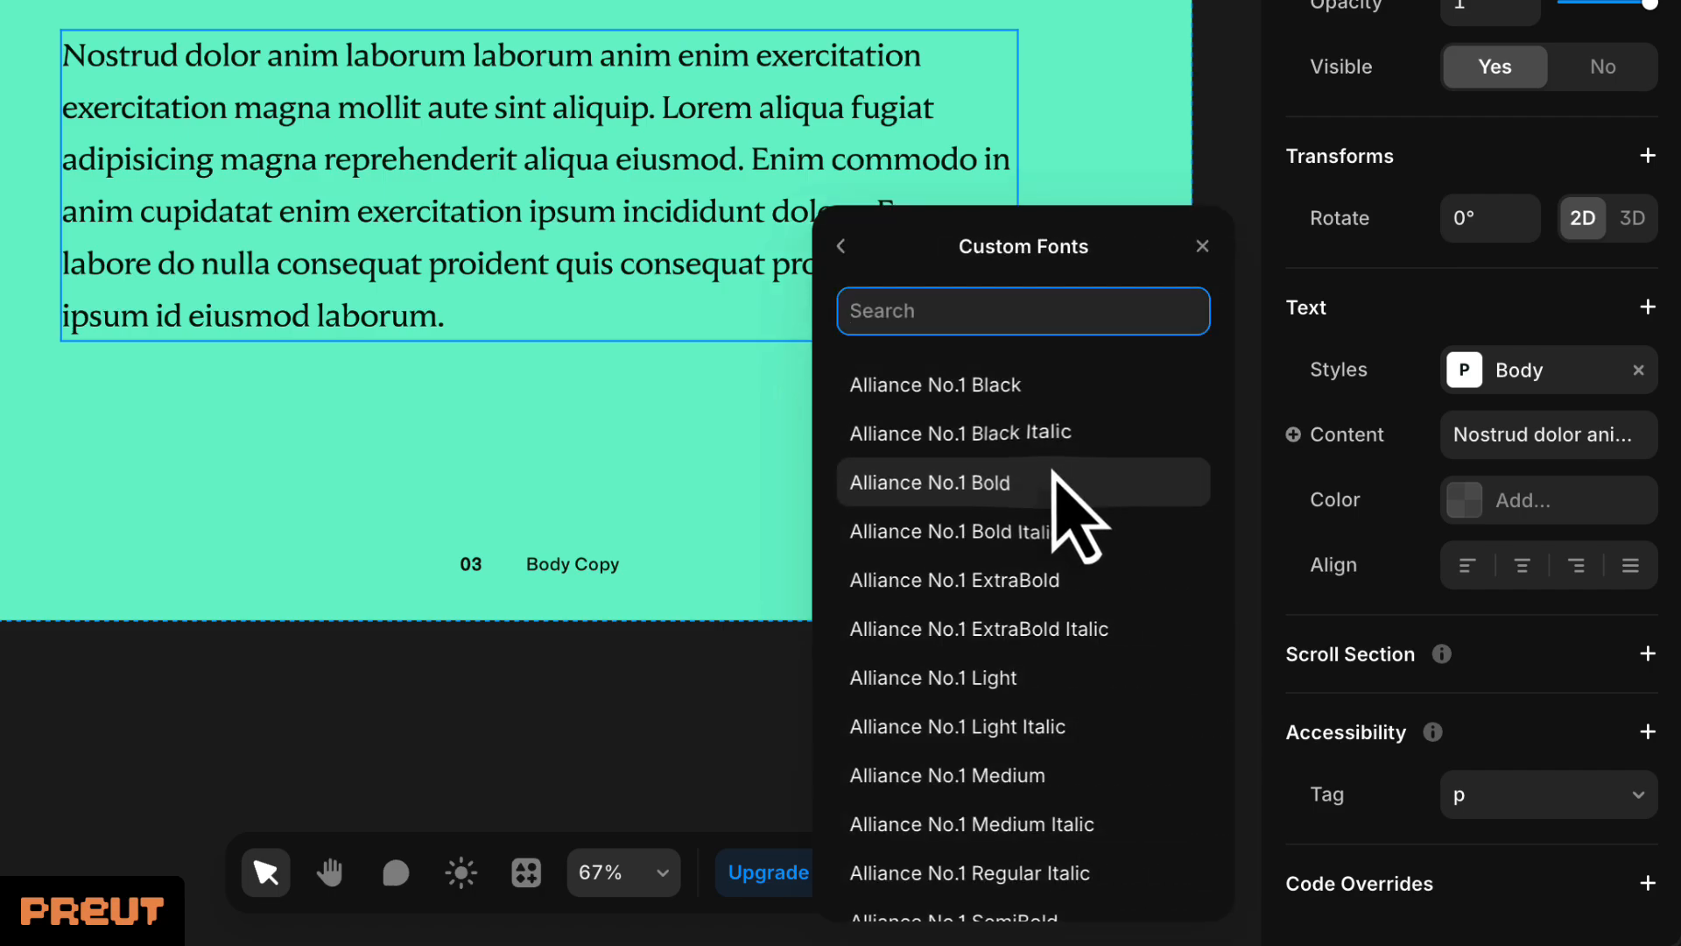
left_click(1051, 480)
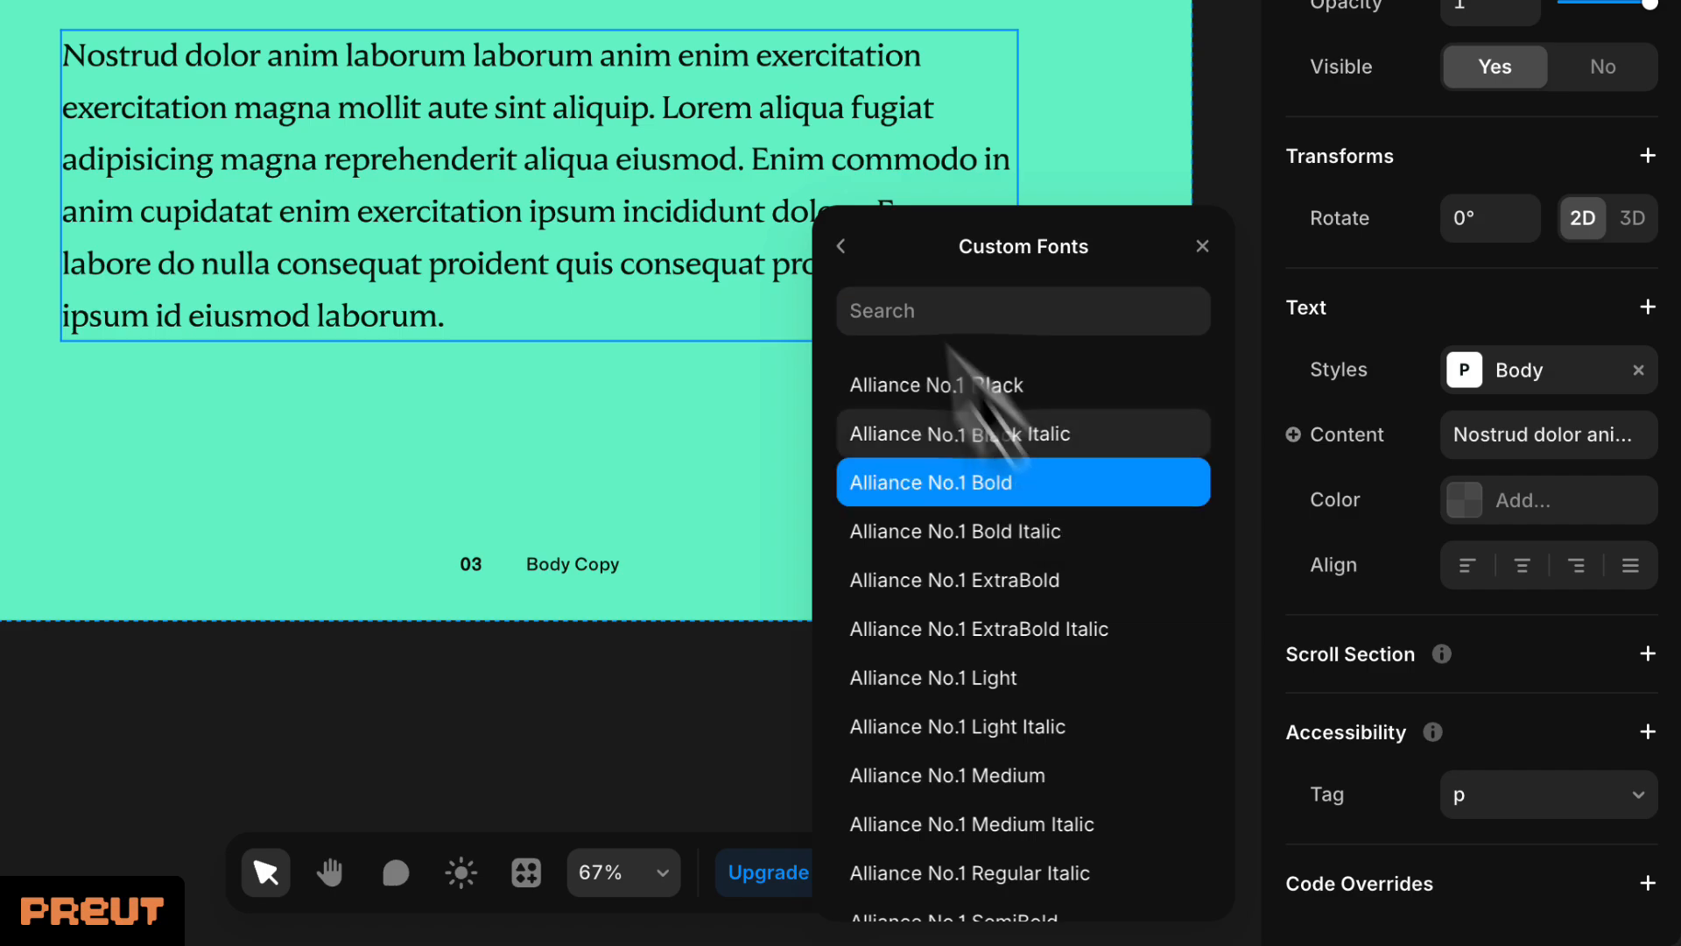
left_click(1090, 516)
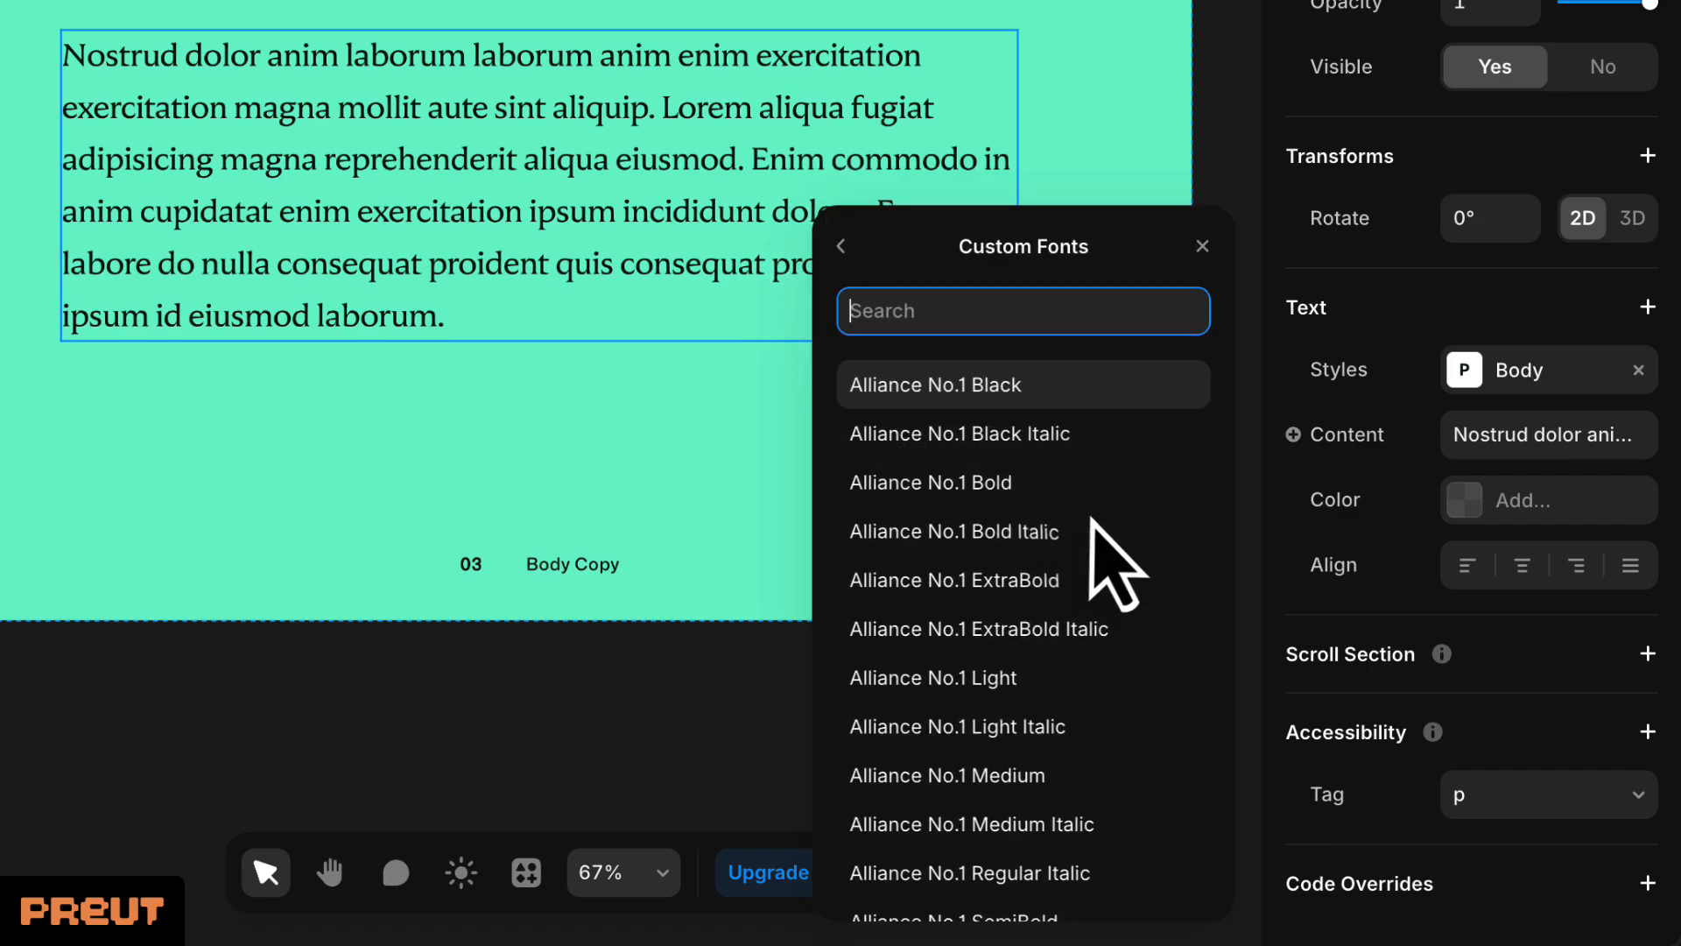
scroll(1090, 543, "down", 8)
scroll(1090, 525, "down", 3)
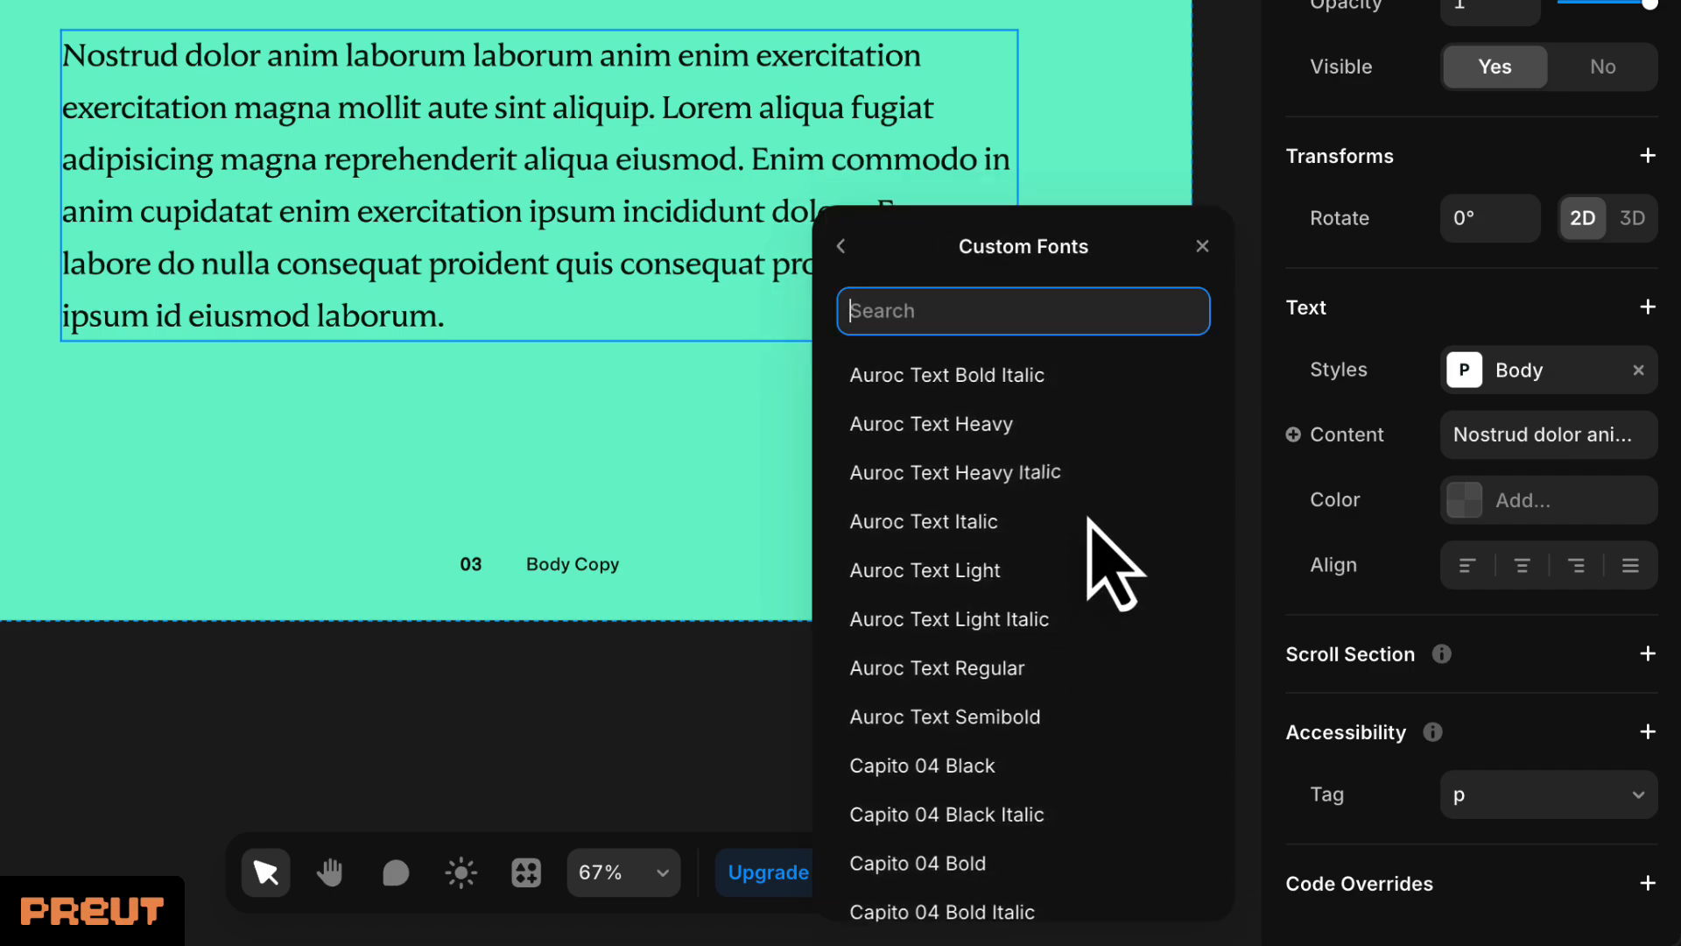
left_click(1047, 587)
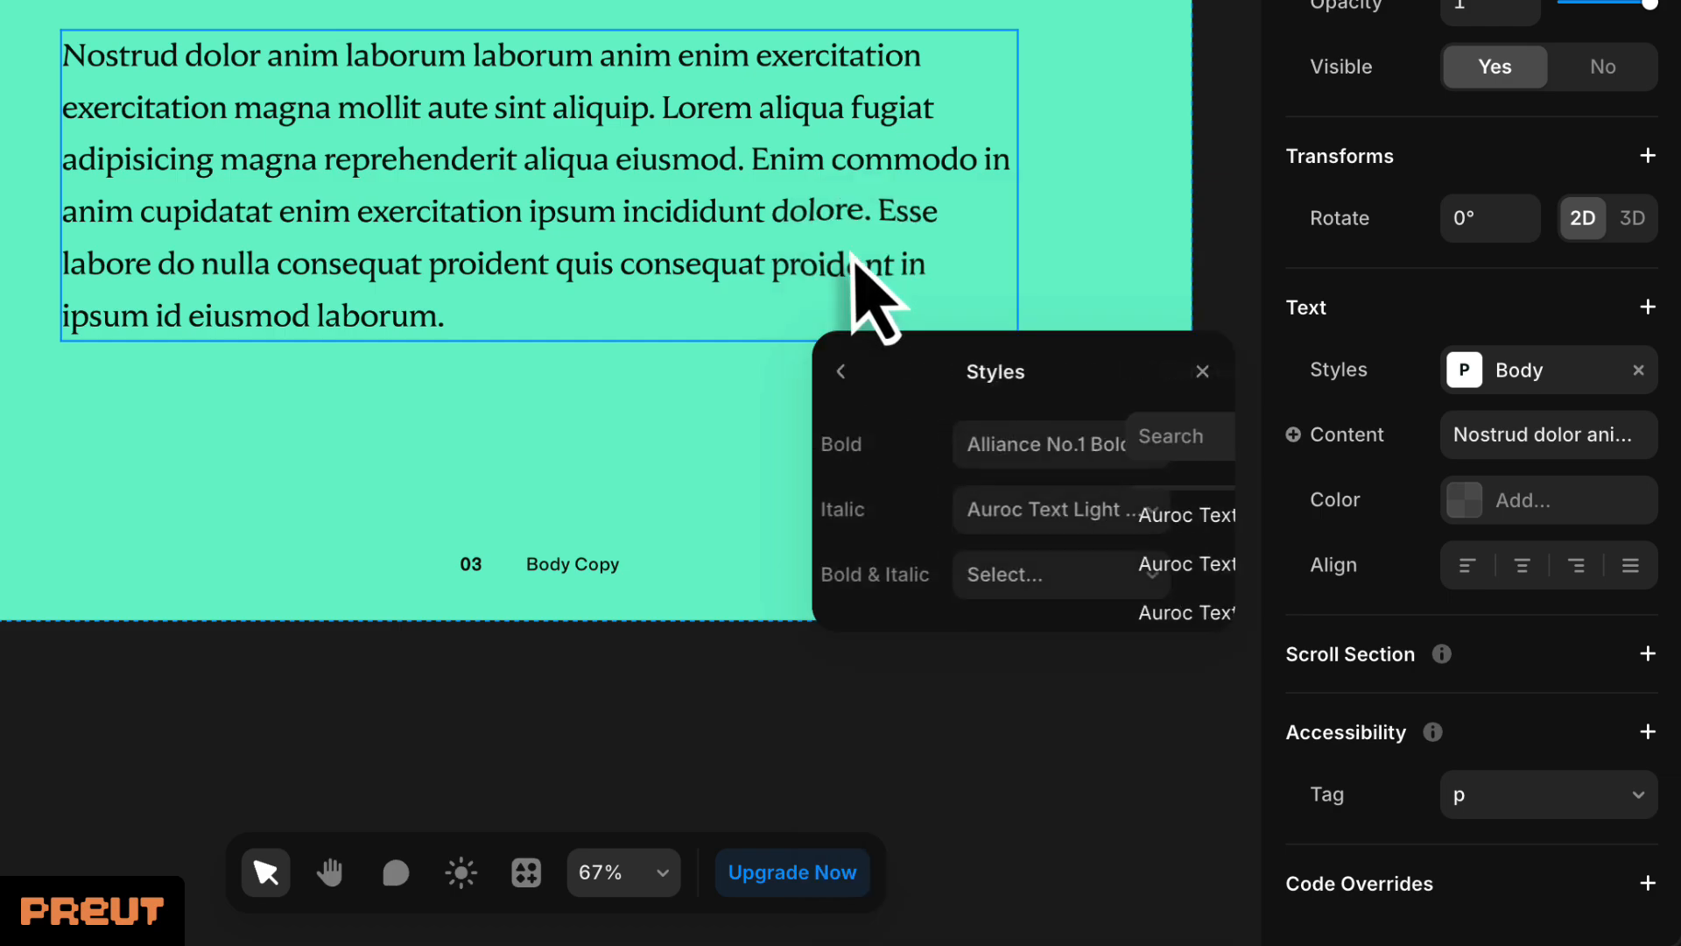
Set the Body style's Bold & Italic variant to the custom font Alliance No.1 Black Italic.
left_click(1016, 578)
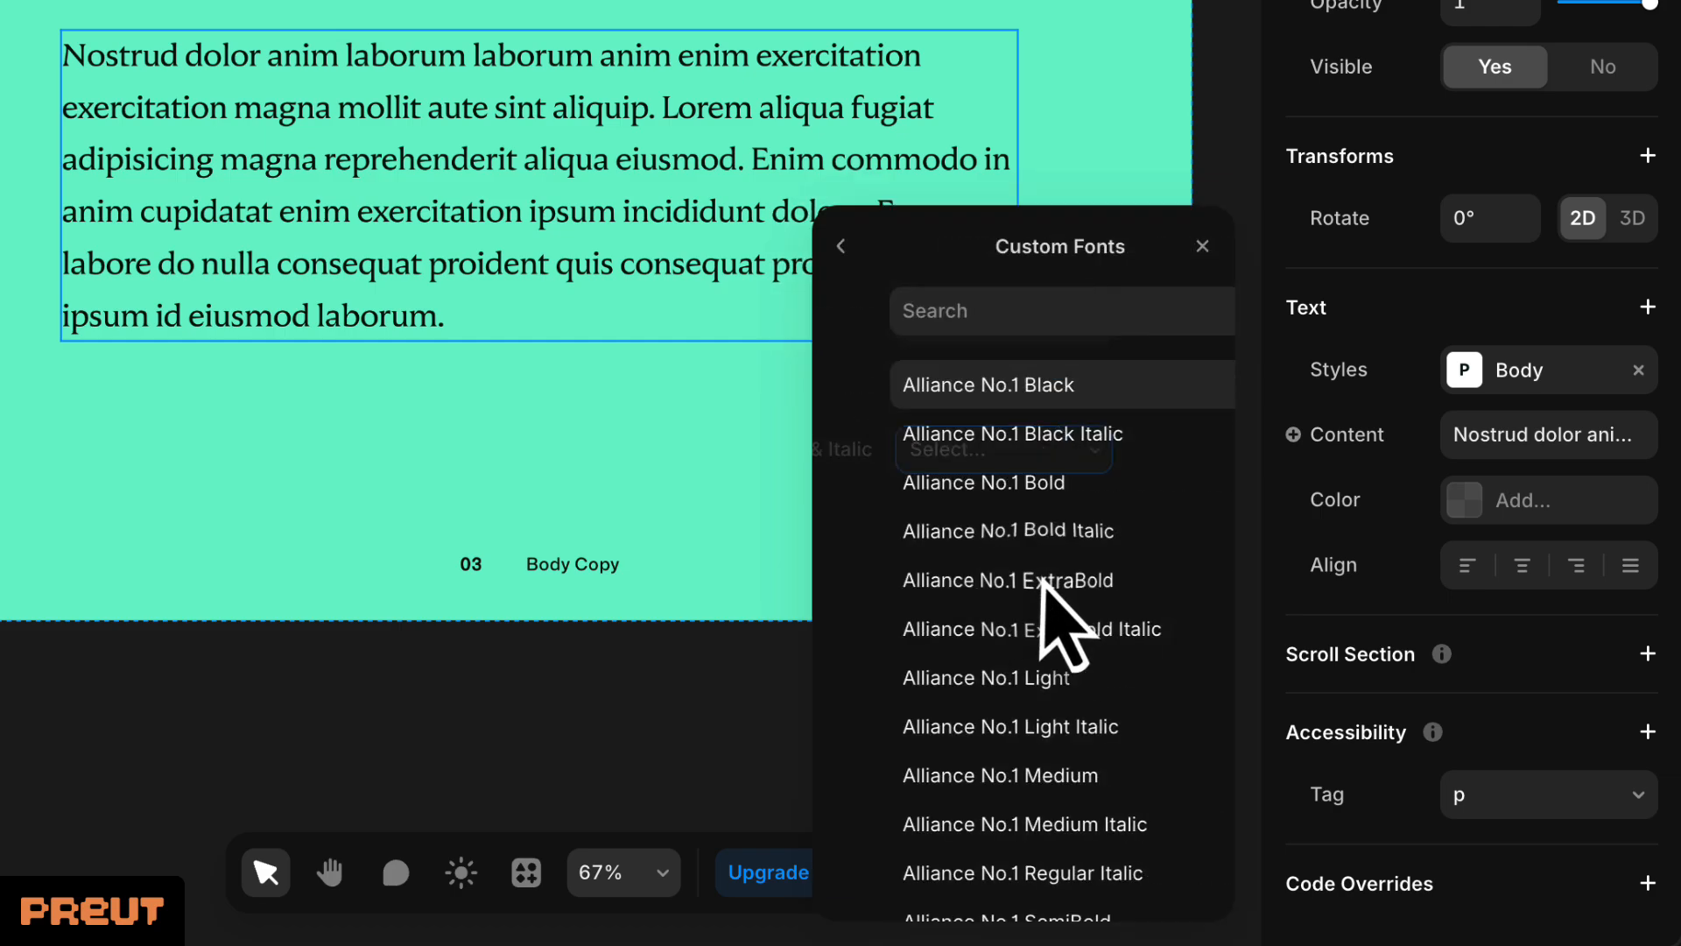
left_click(1069, 435)
left_click(1203, 246)
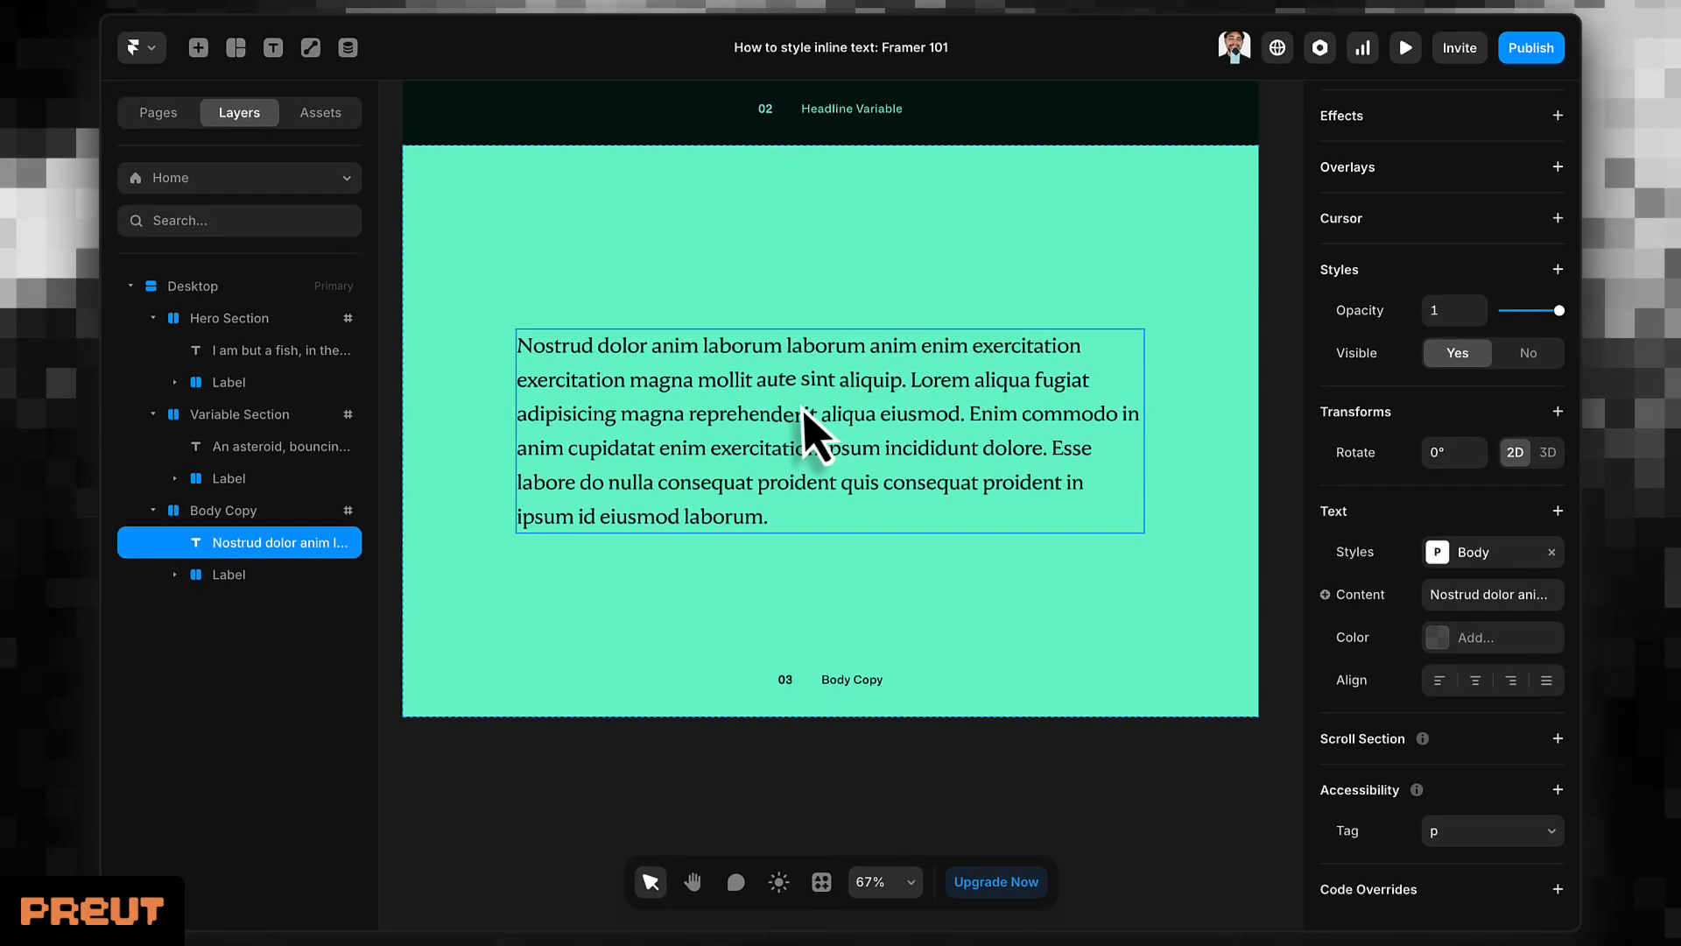
In the Body Copy paragraph, make "reprehenderit" italic, the "ipsum" after "exercitation" bold, and "eiusmod laborum." bold italic.
double_click(427, 160)
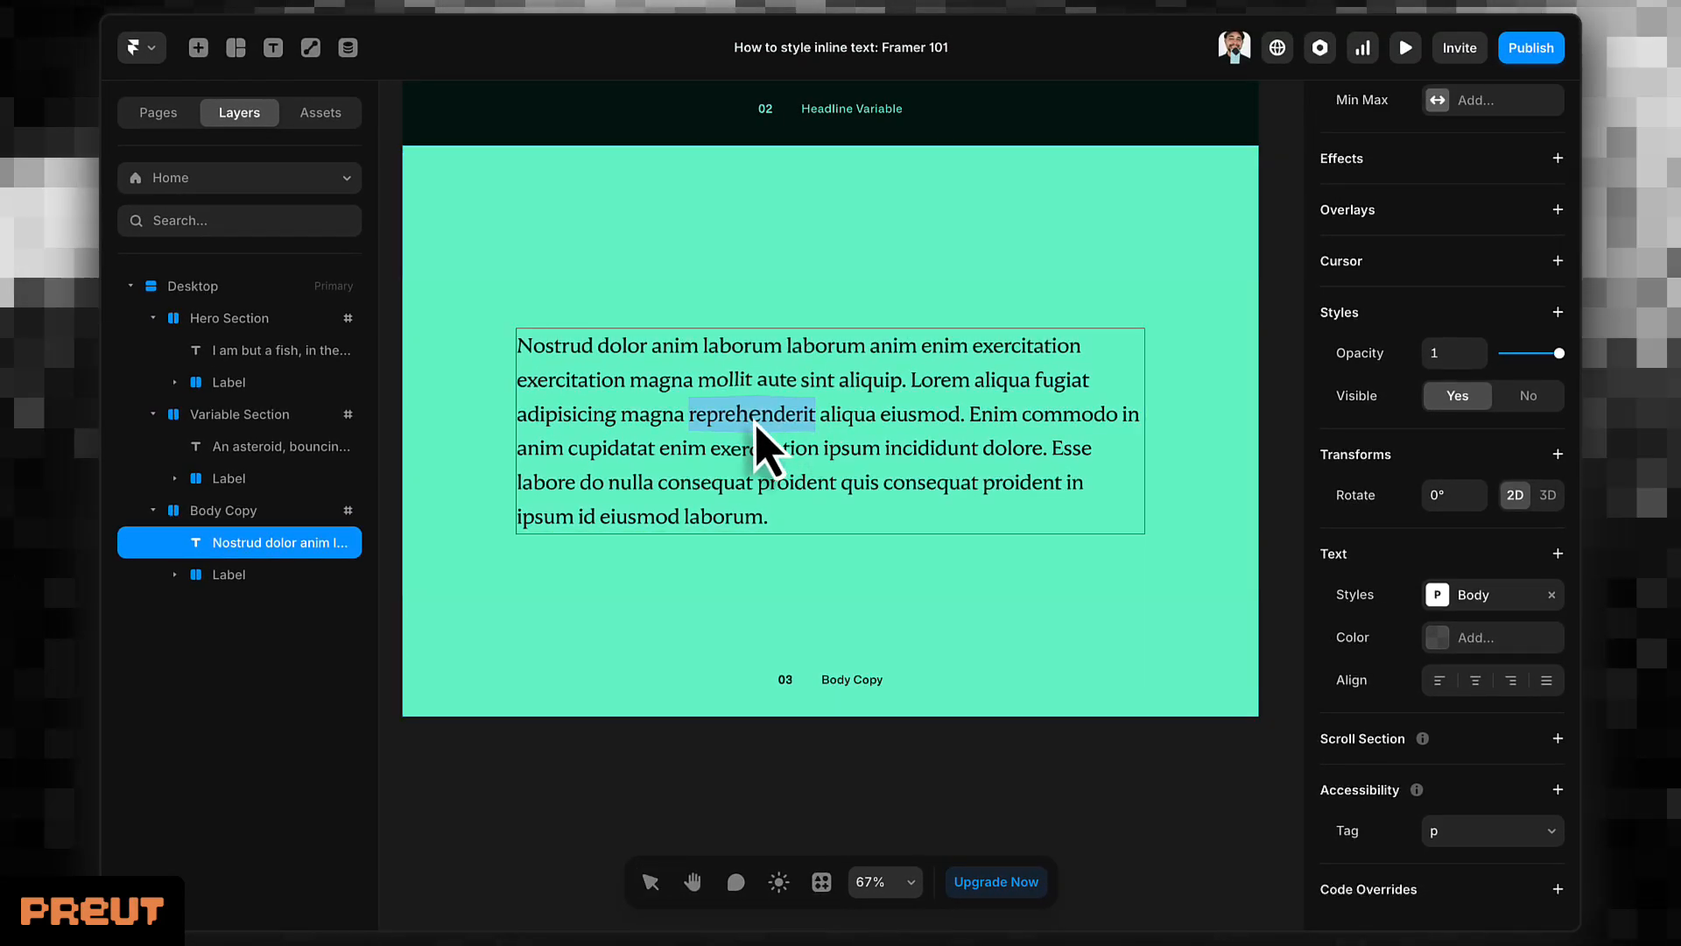
key("ctrl+i")
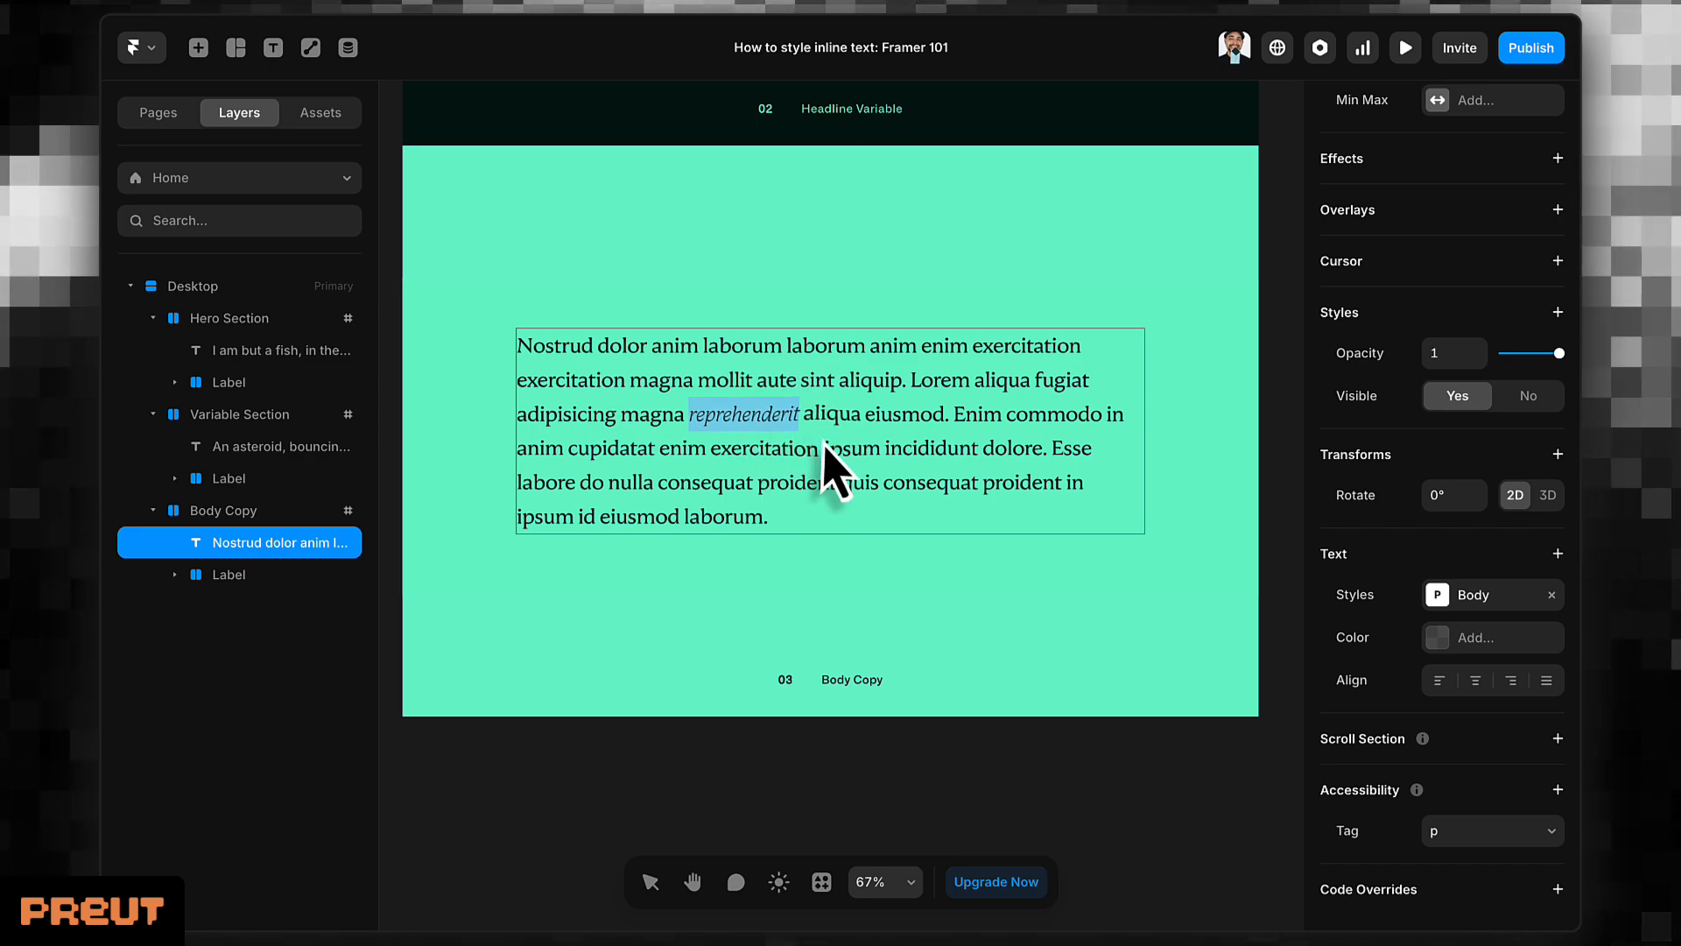
double_click(876, 452)
key("ctrl+b")
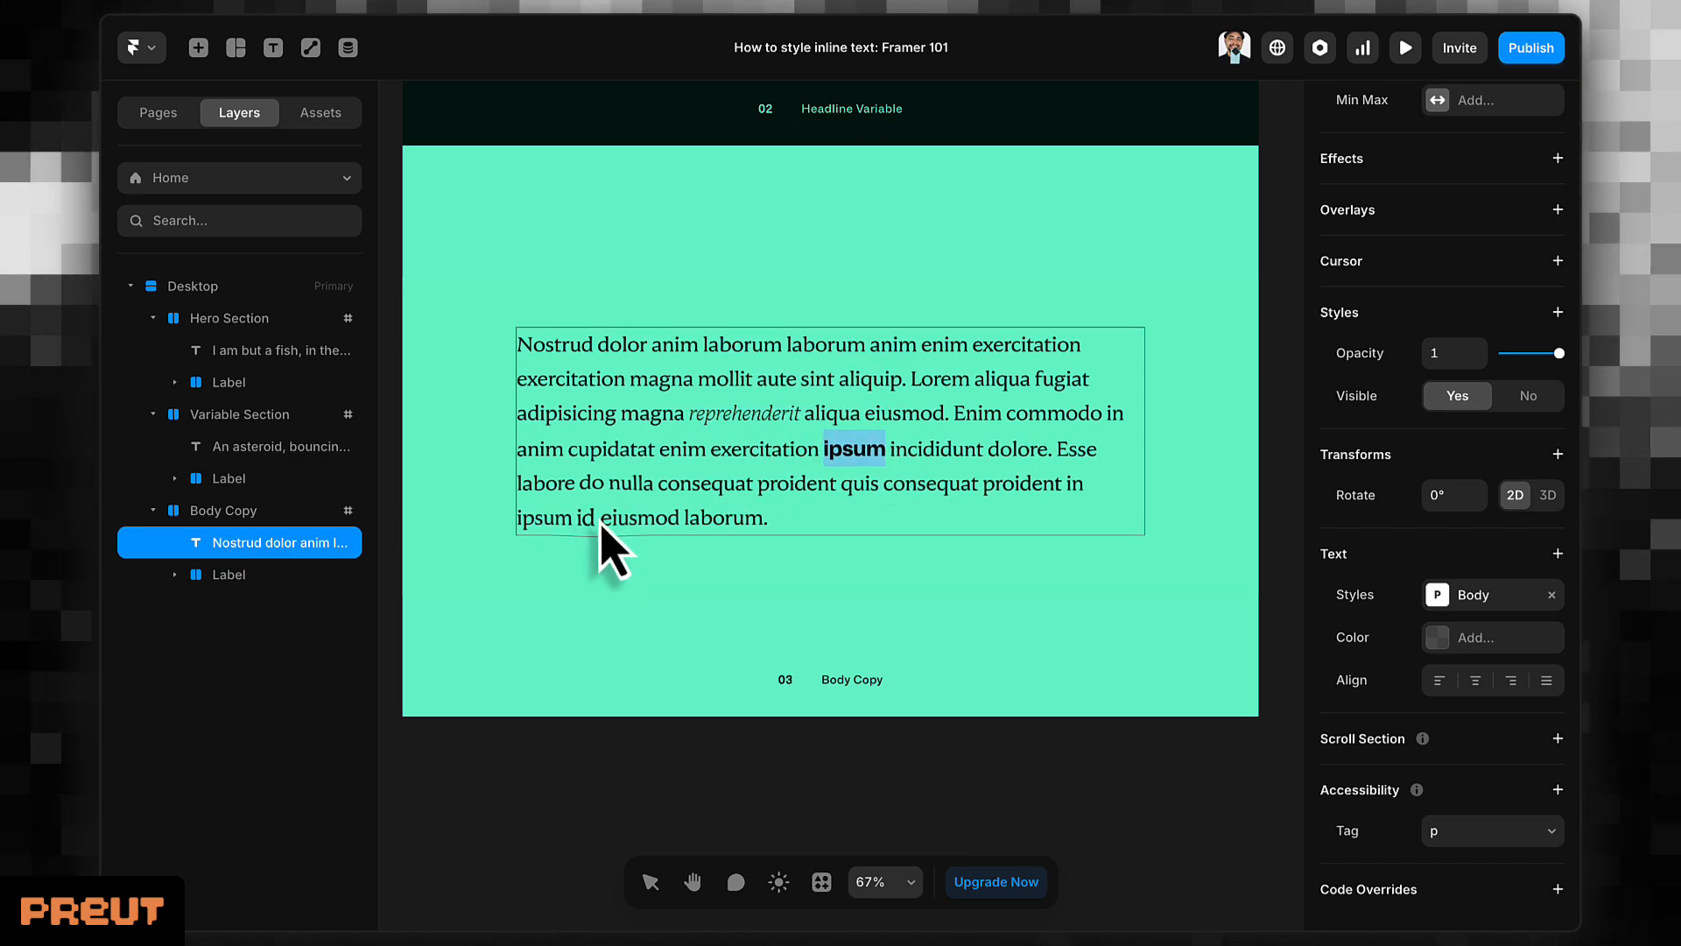
left_click_drag(600, 521, 769, 520)
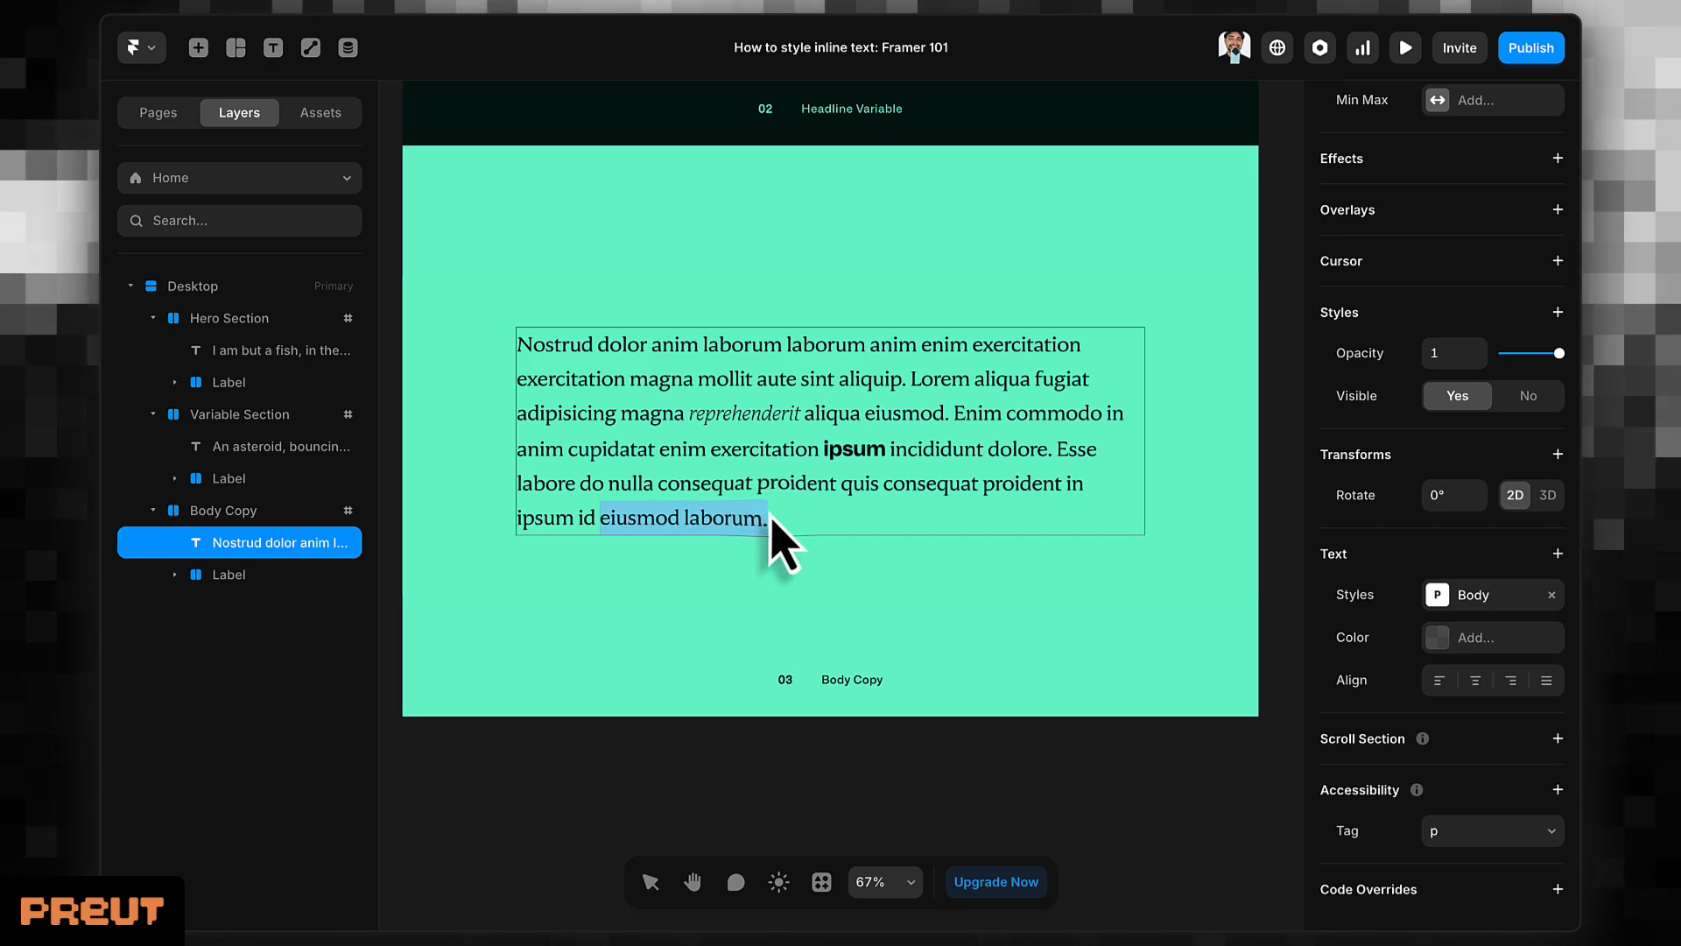
key("ctrl+b")
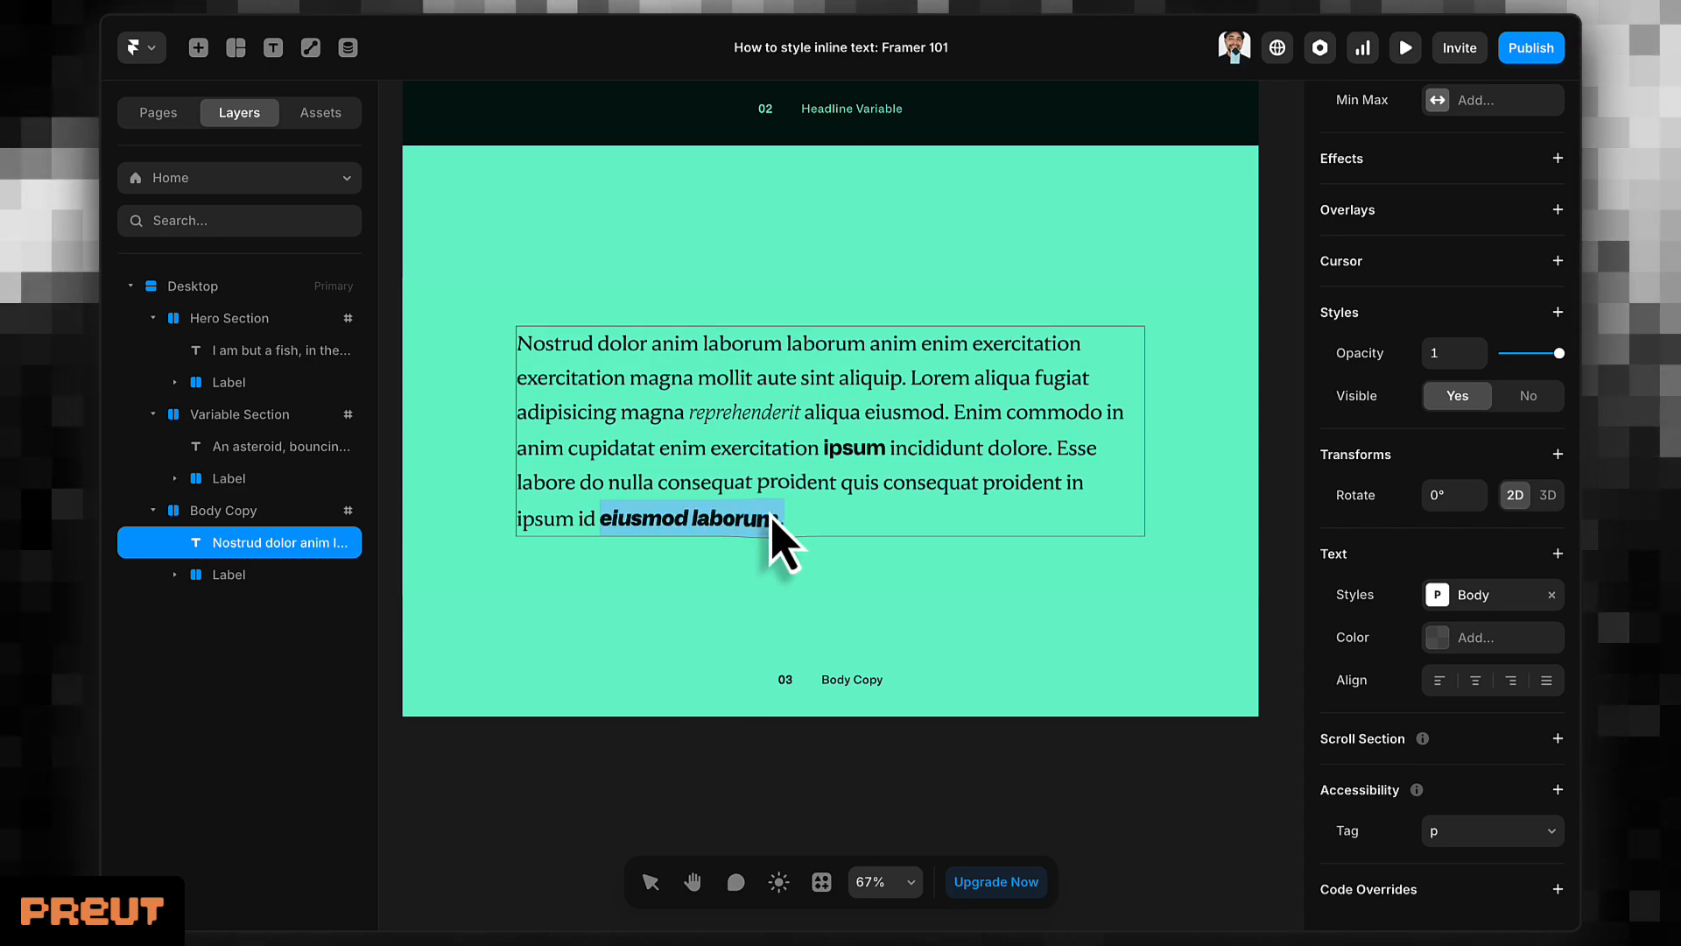
key("Escape")
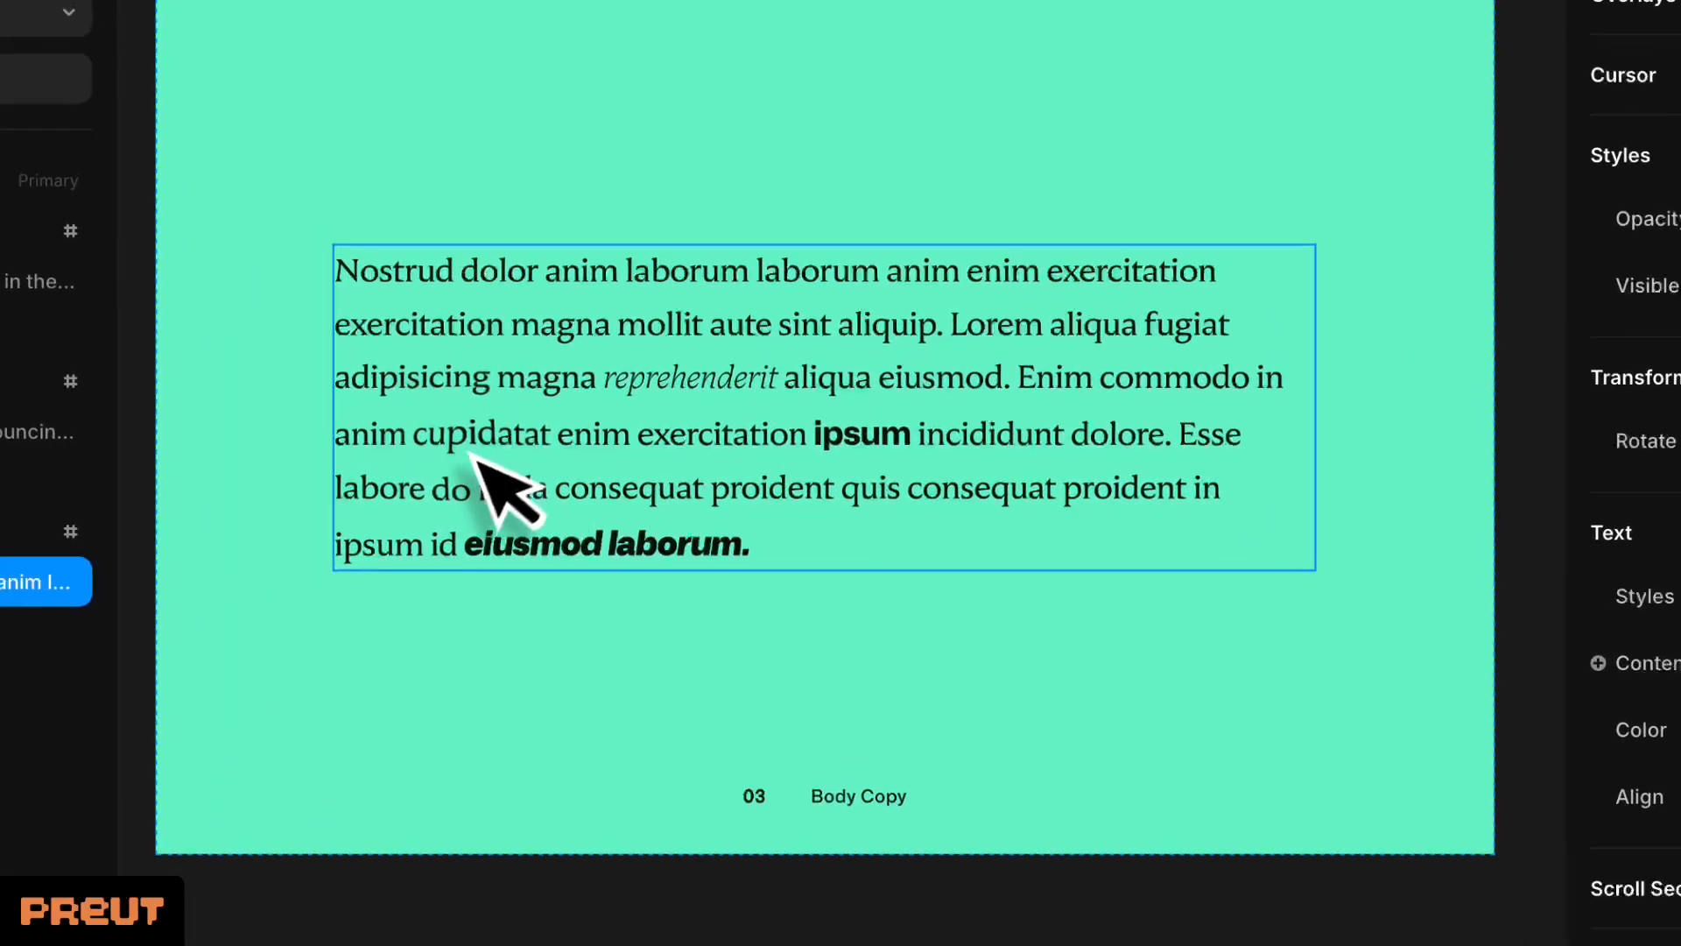
Link the word "cupidatat" in the Body Copy paragraph to the Home page.
double_click(421, 439)
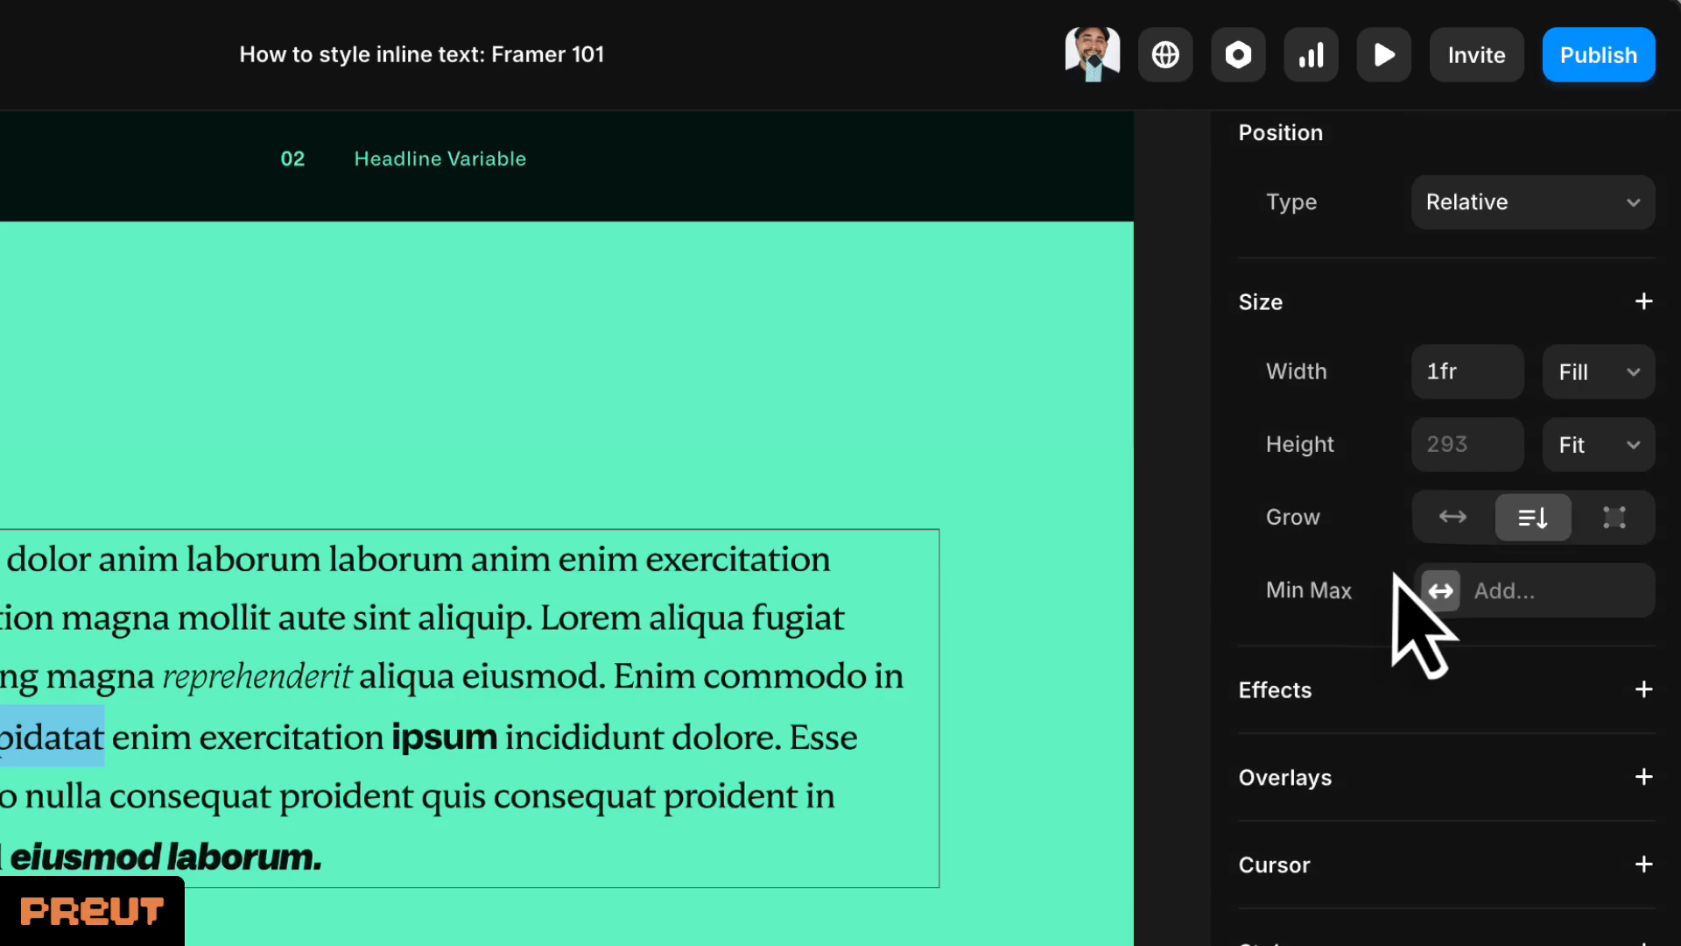
scroll(1410, 618, "up", 3)
left_click(1489, 341)
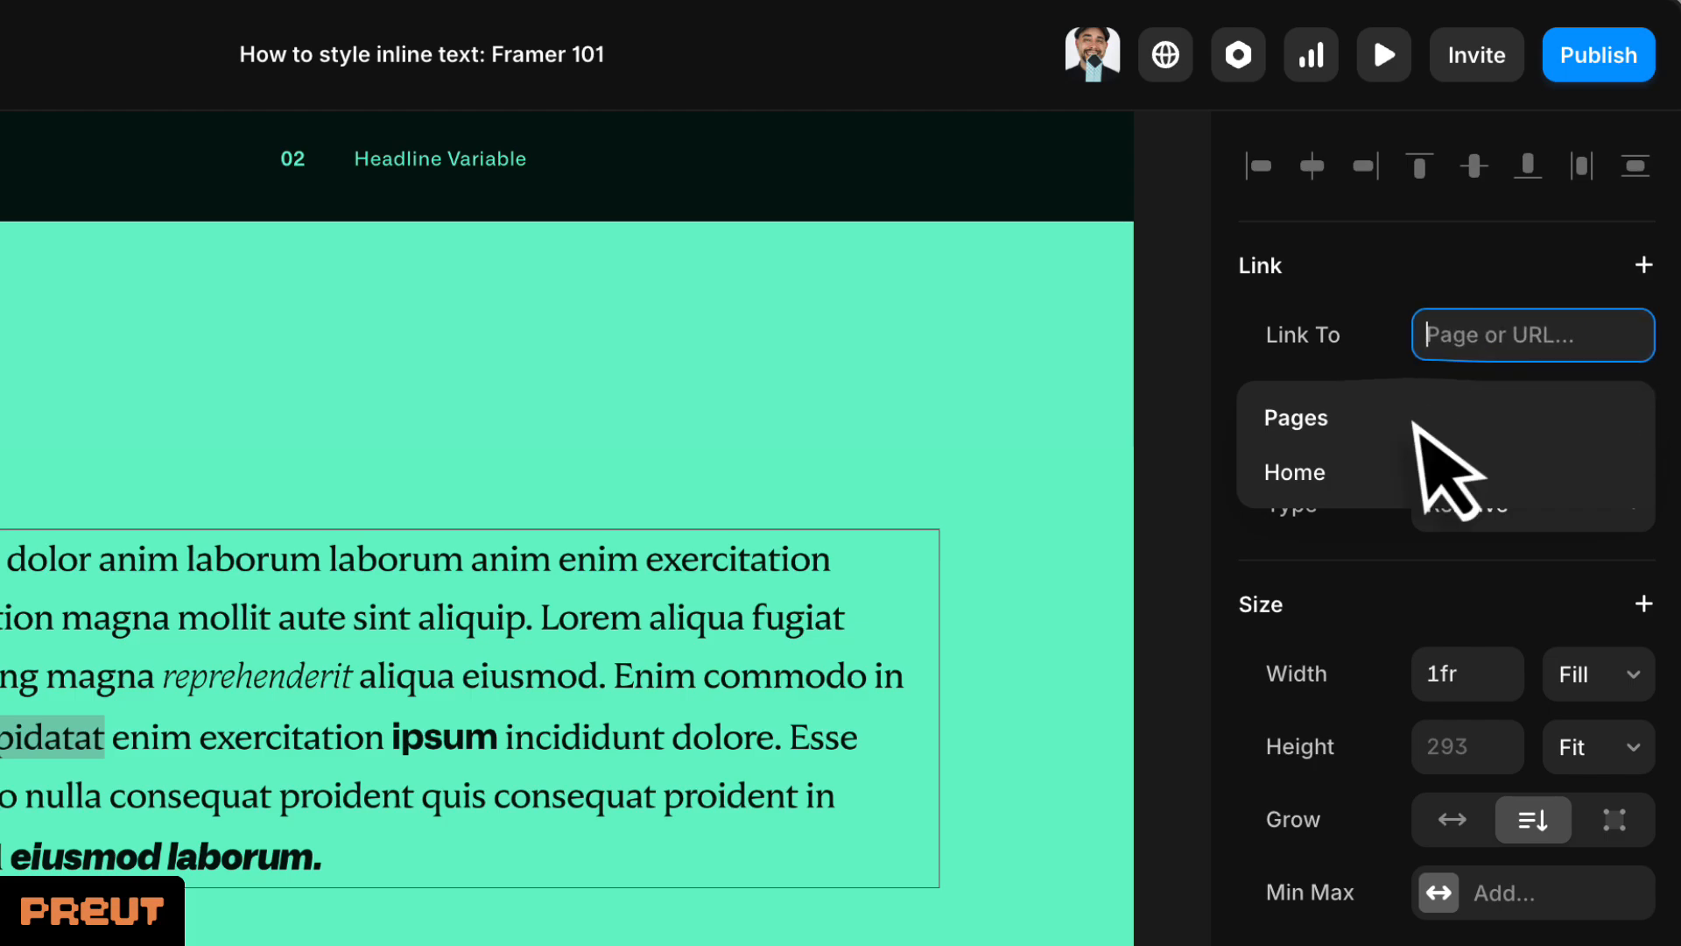
left_click(1366, 468)
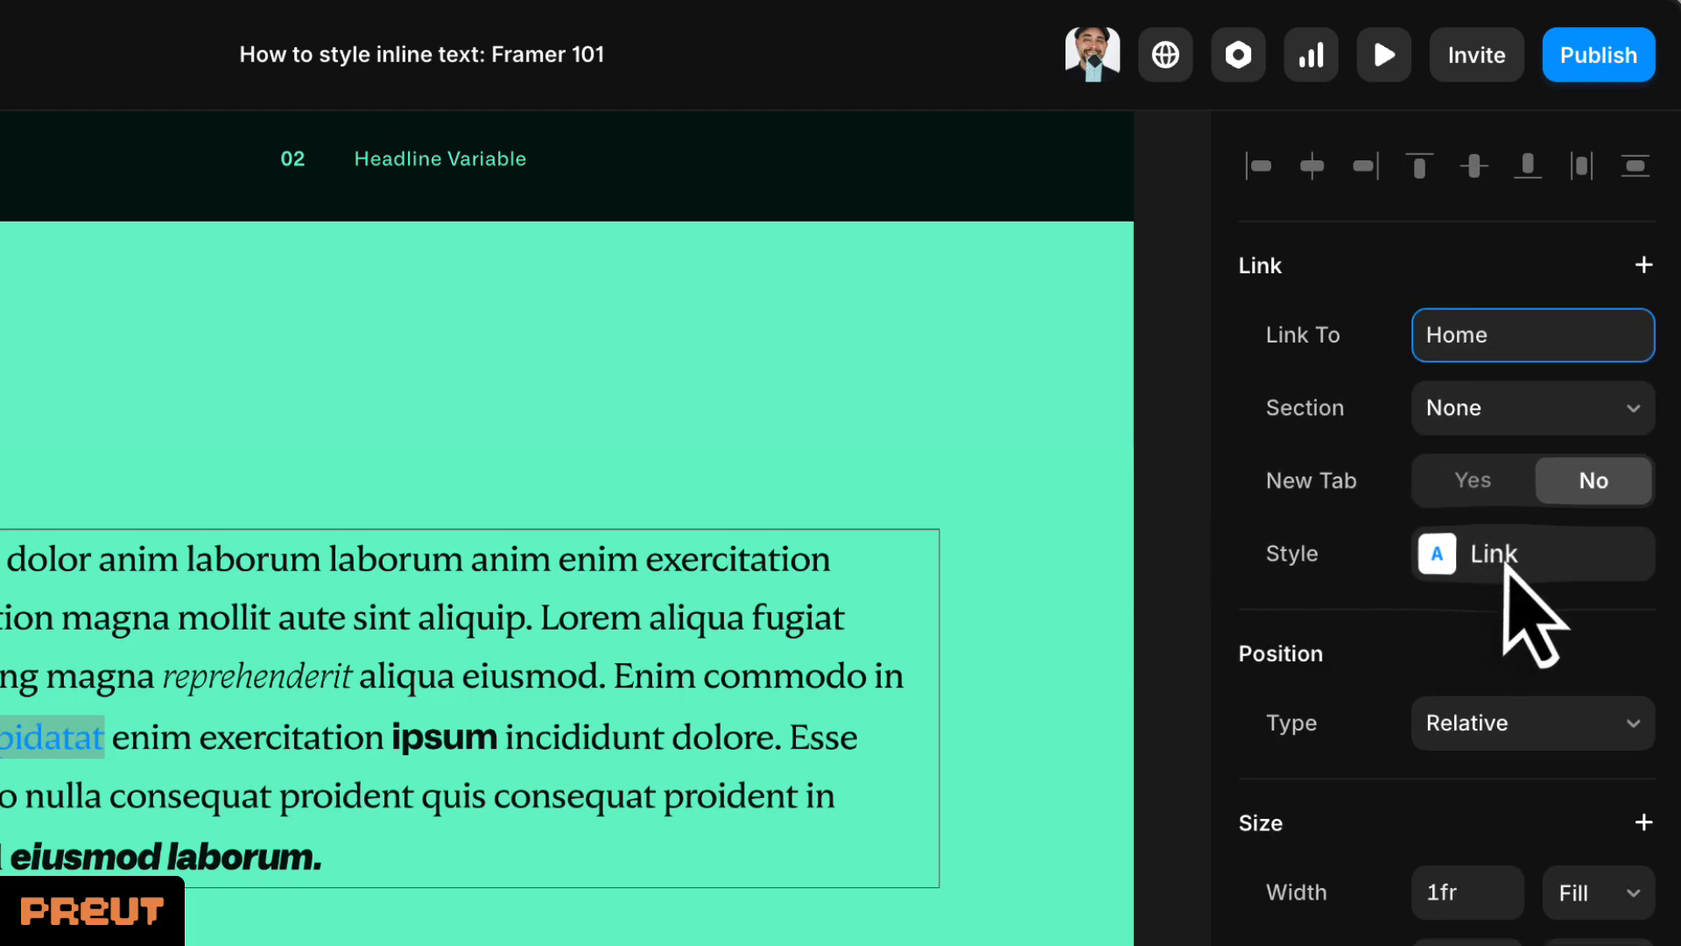
Edit the Link style applied to "cupidatat" and set its text color to black, 000000.
left_click(1506, 565)
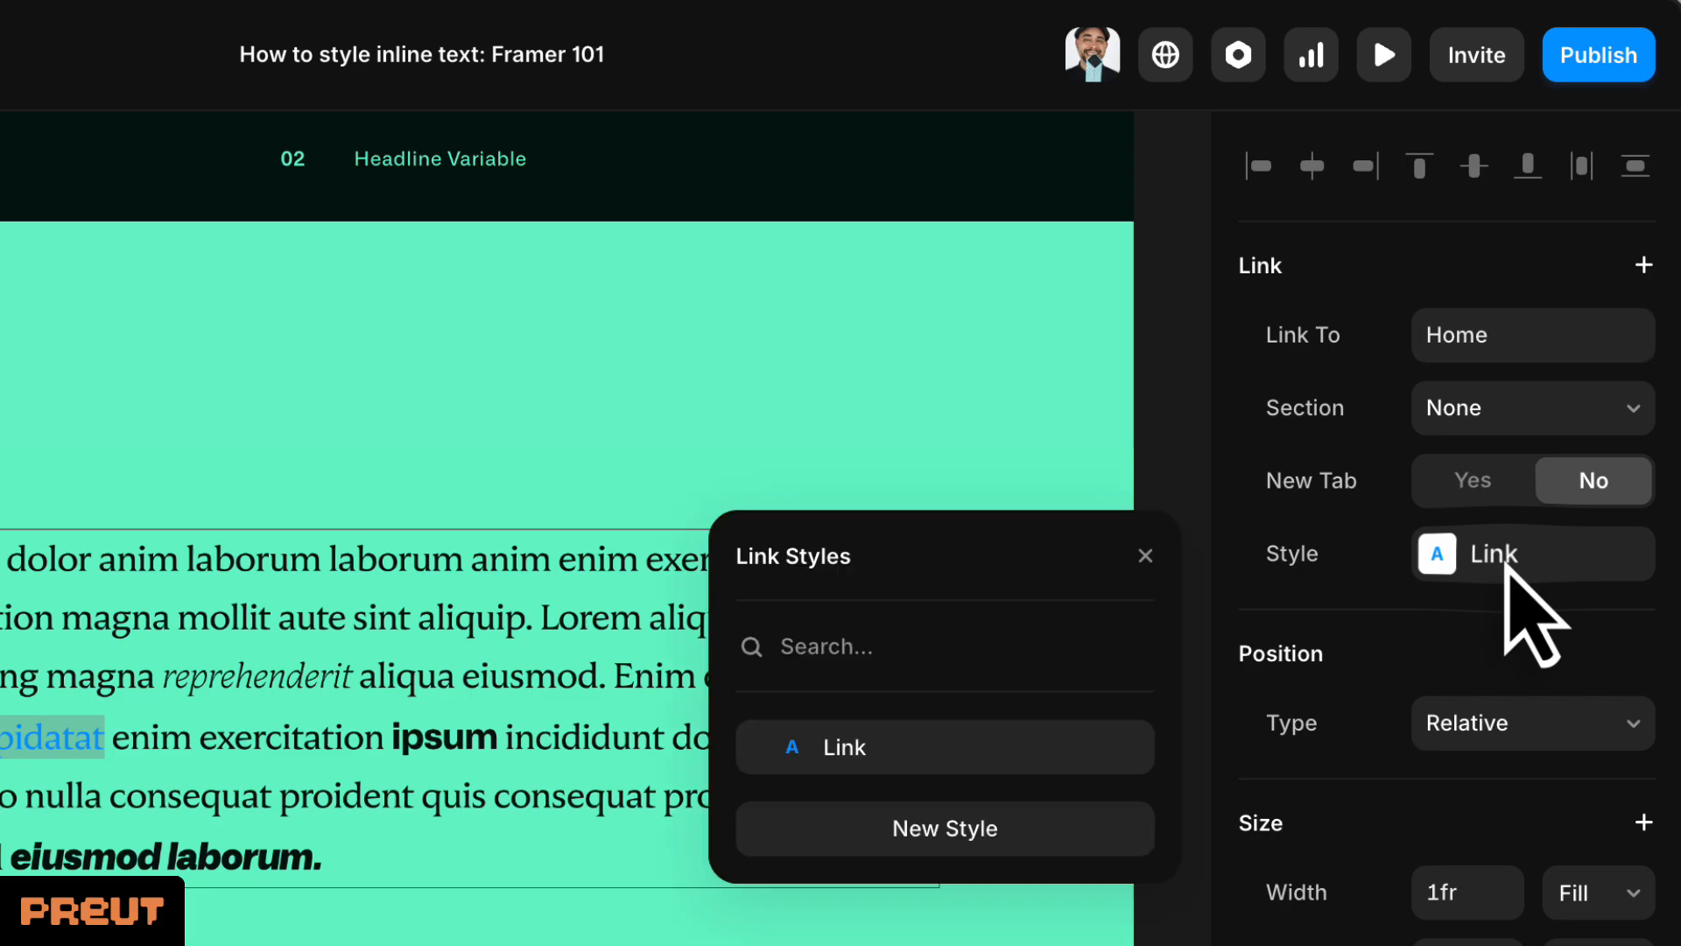
left_click(1112, 746)
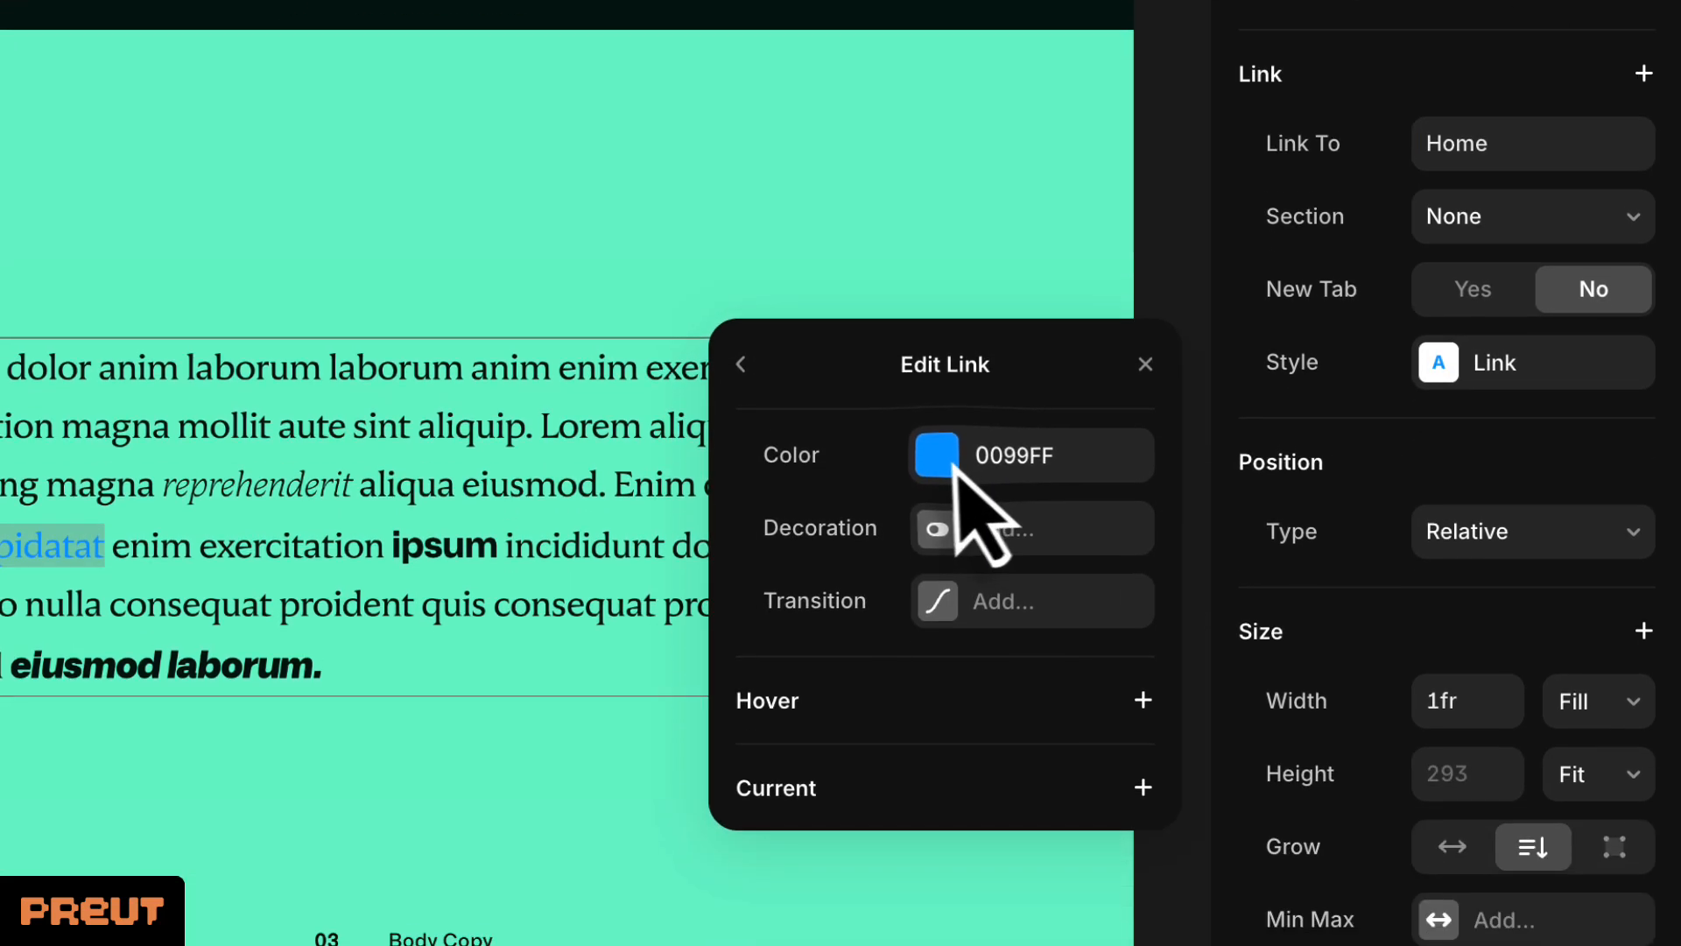
left_click(946, 643)
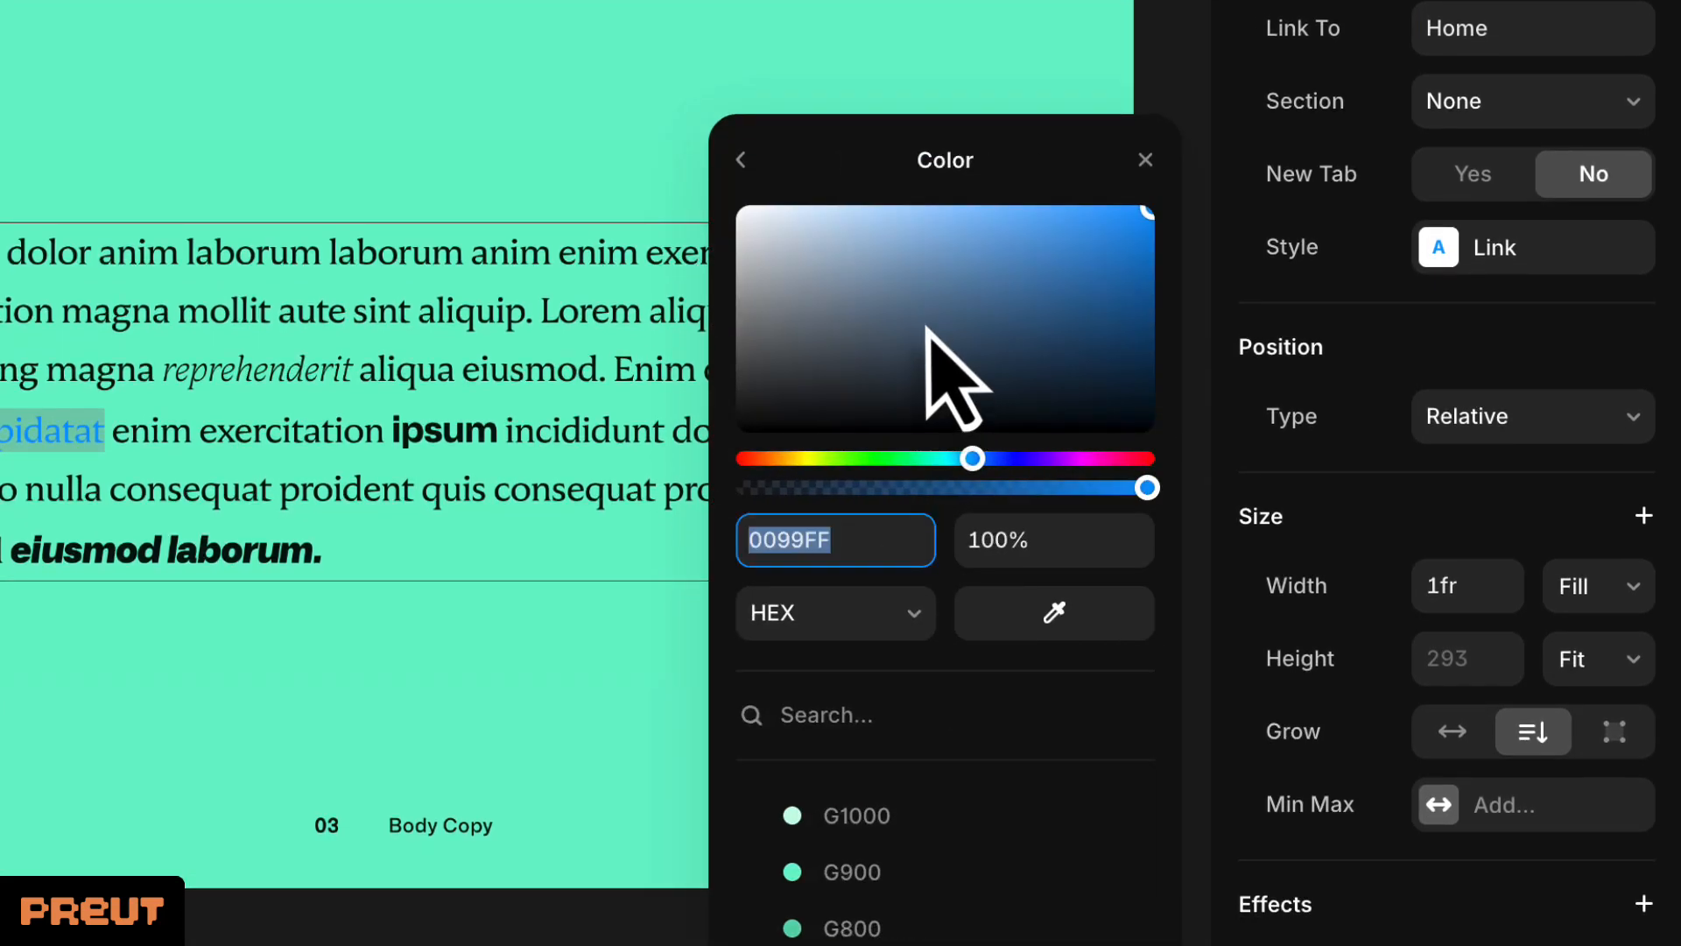
left_click_drag(927, 634, 618, 823)
left_click(740, 159)
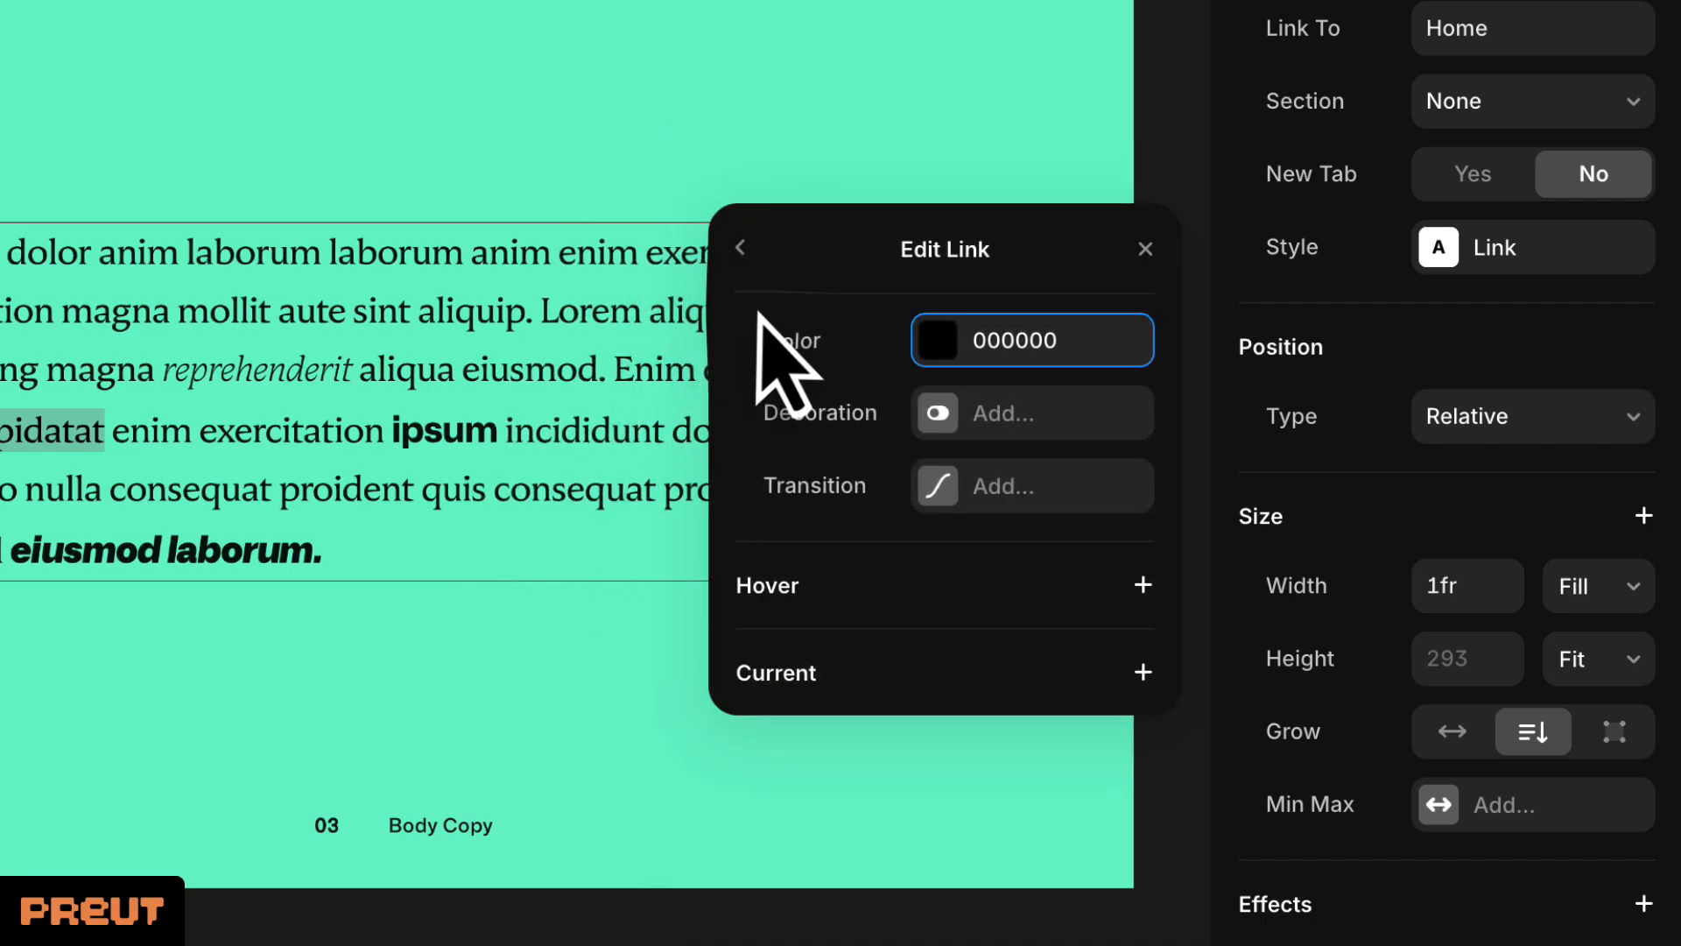
Give the Link style a wavy underline decoration with a thickness of 1 px and an offset of 3 px.
left_click(968, 417)
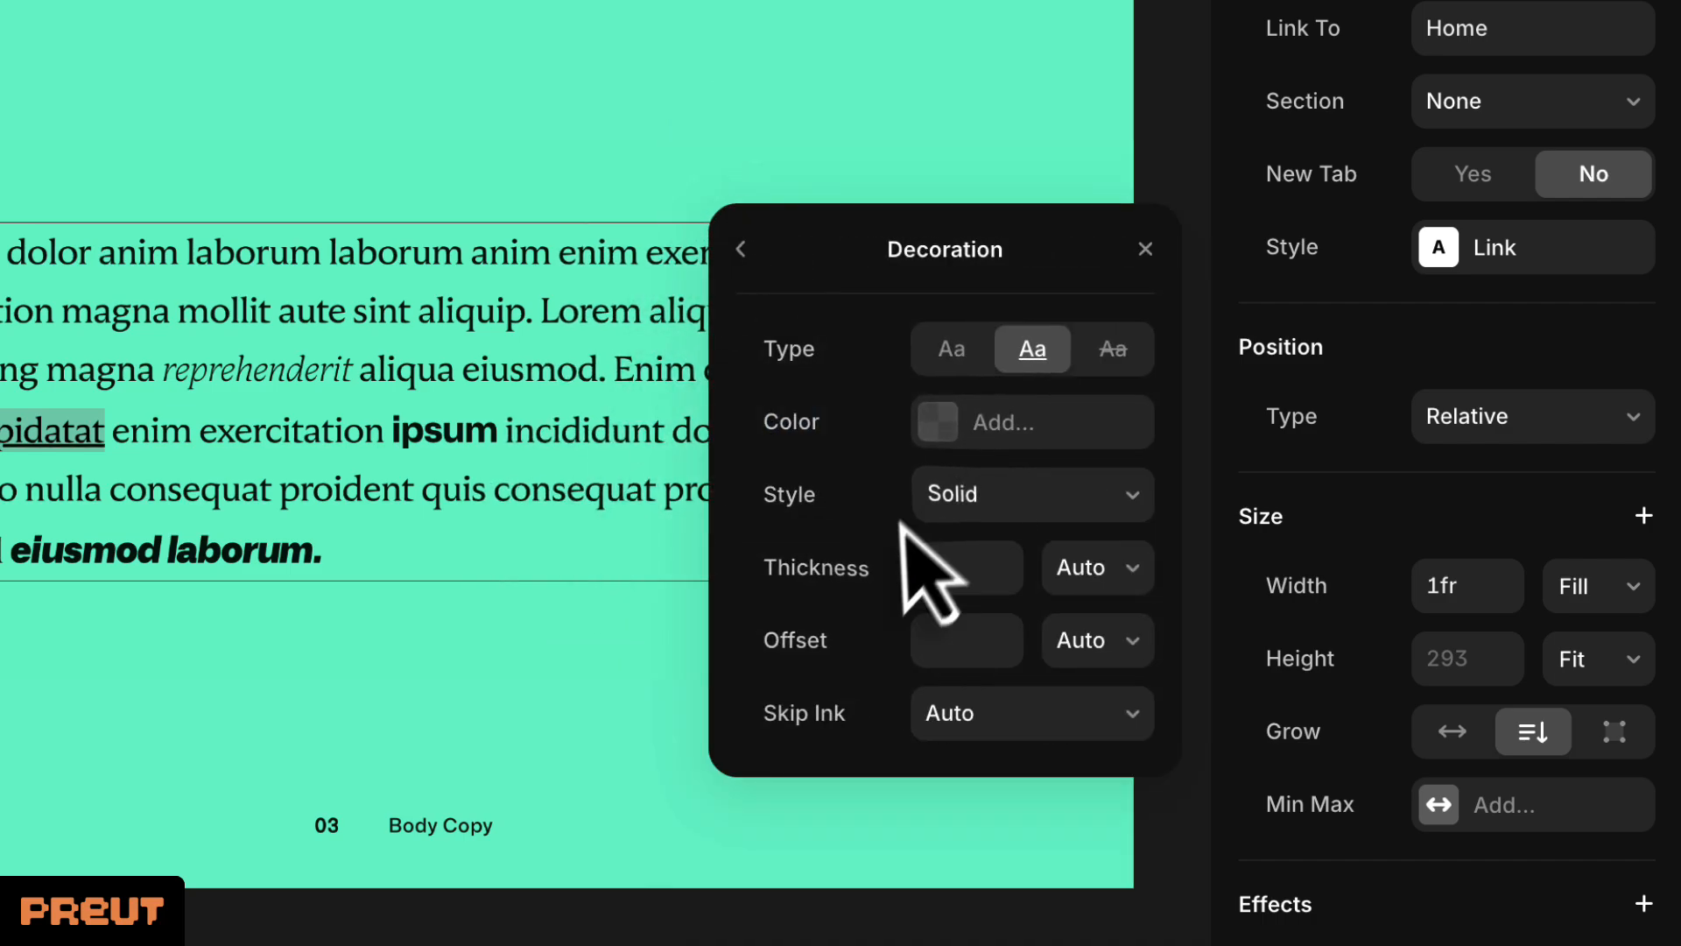
left_click(928, 496)
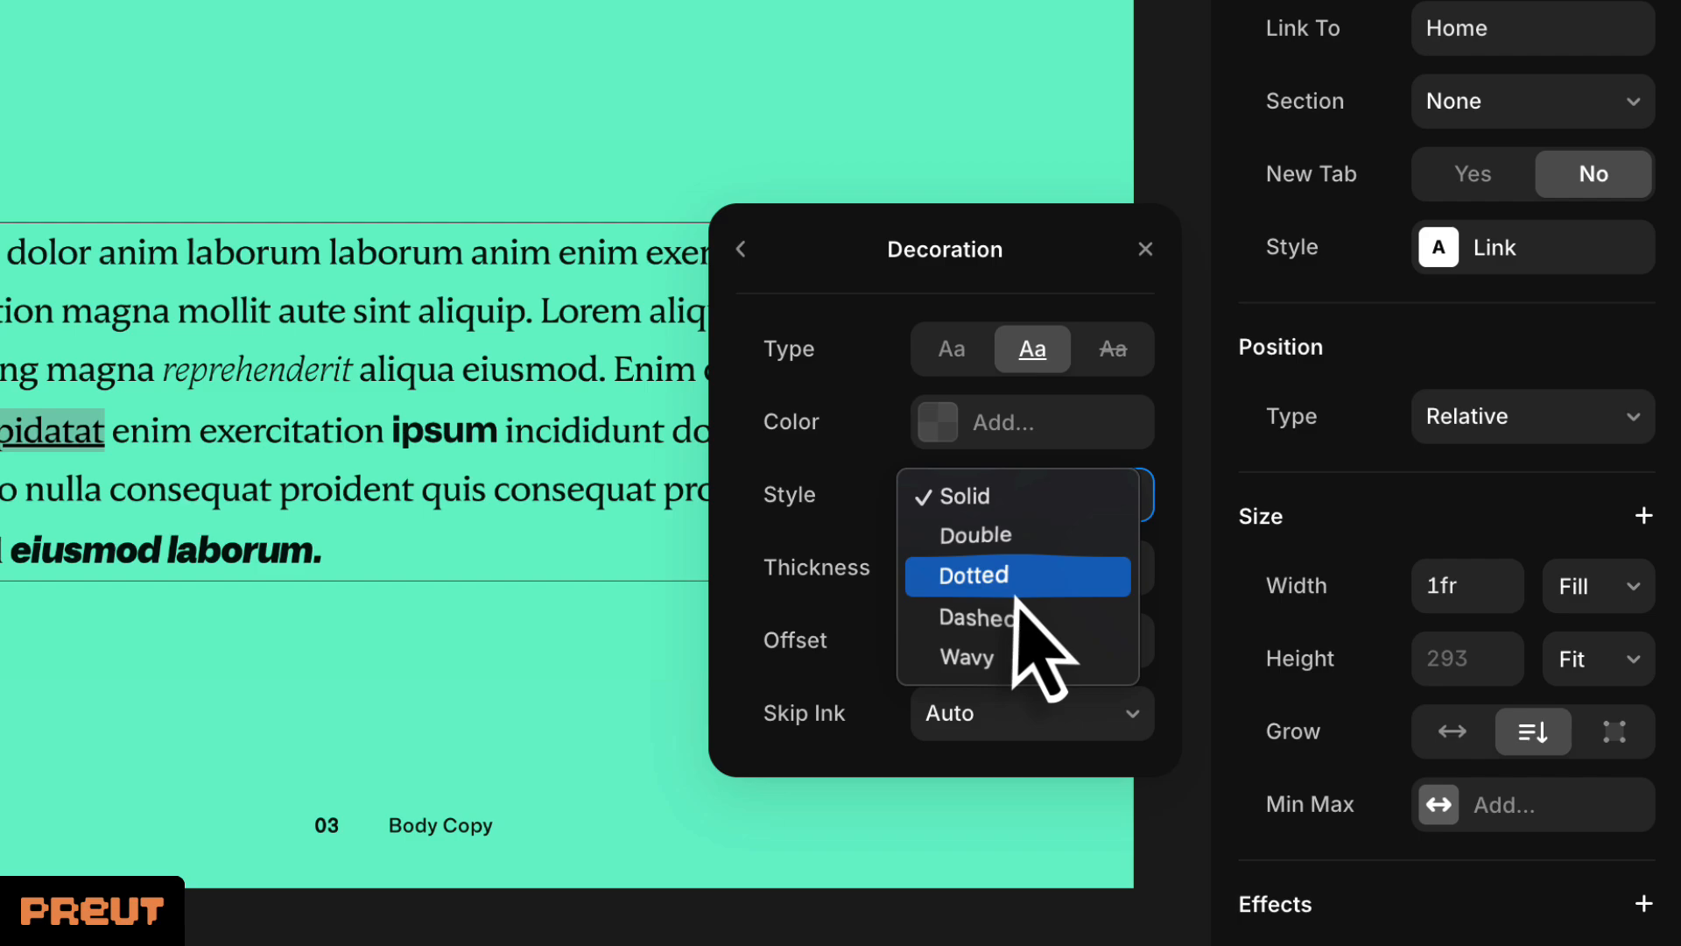
left_click(1003, 657)
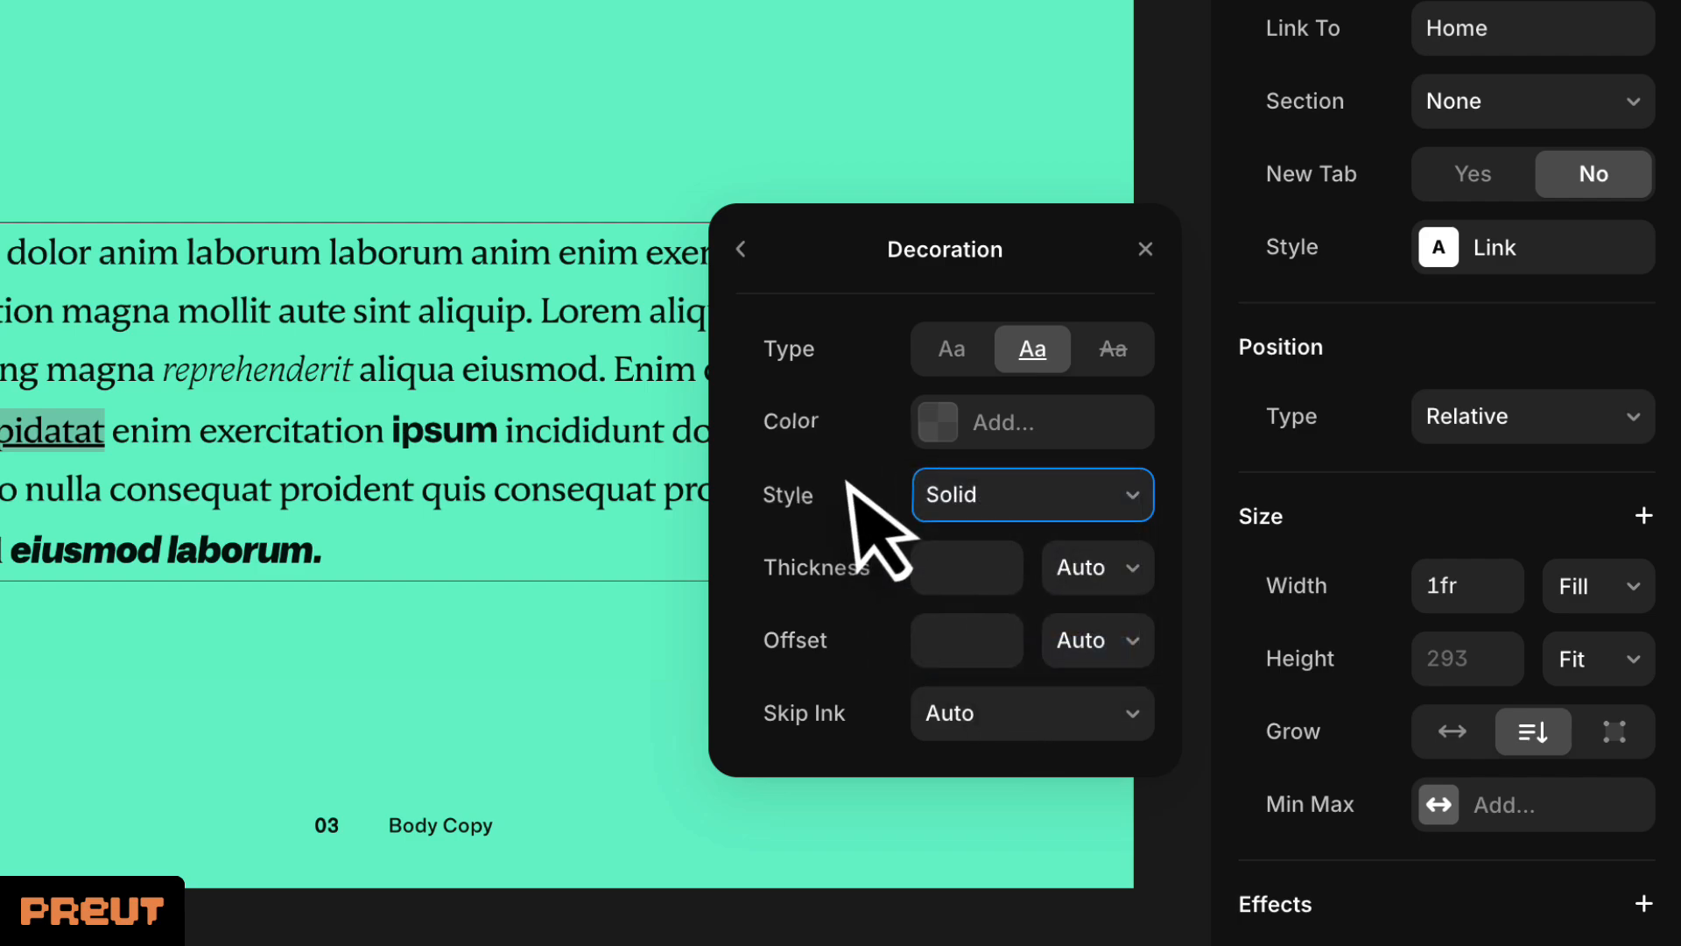
left_click(935, 565)
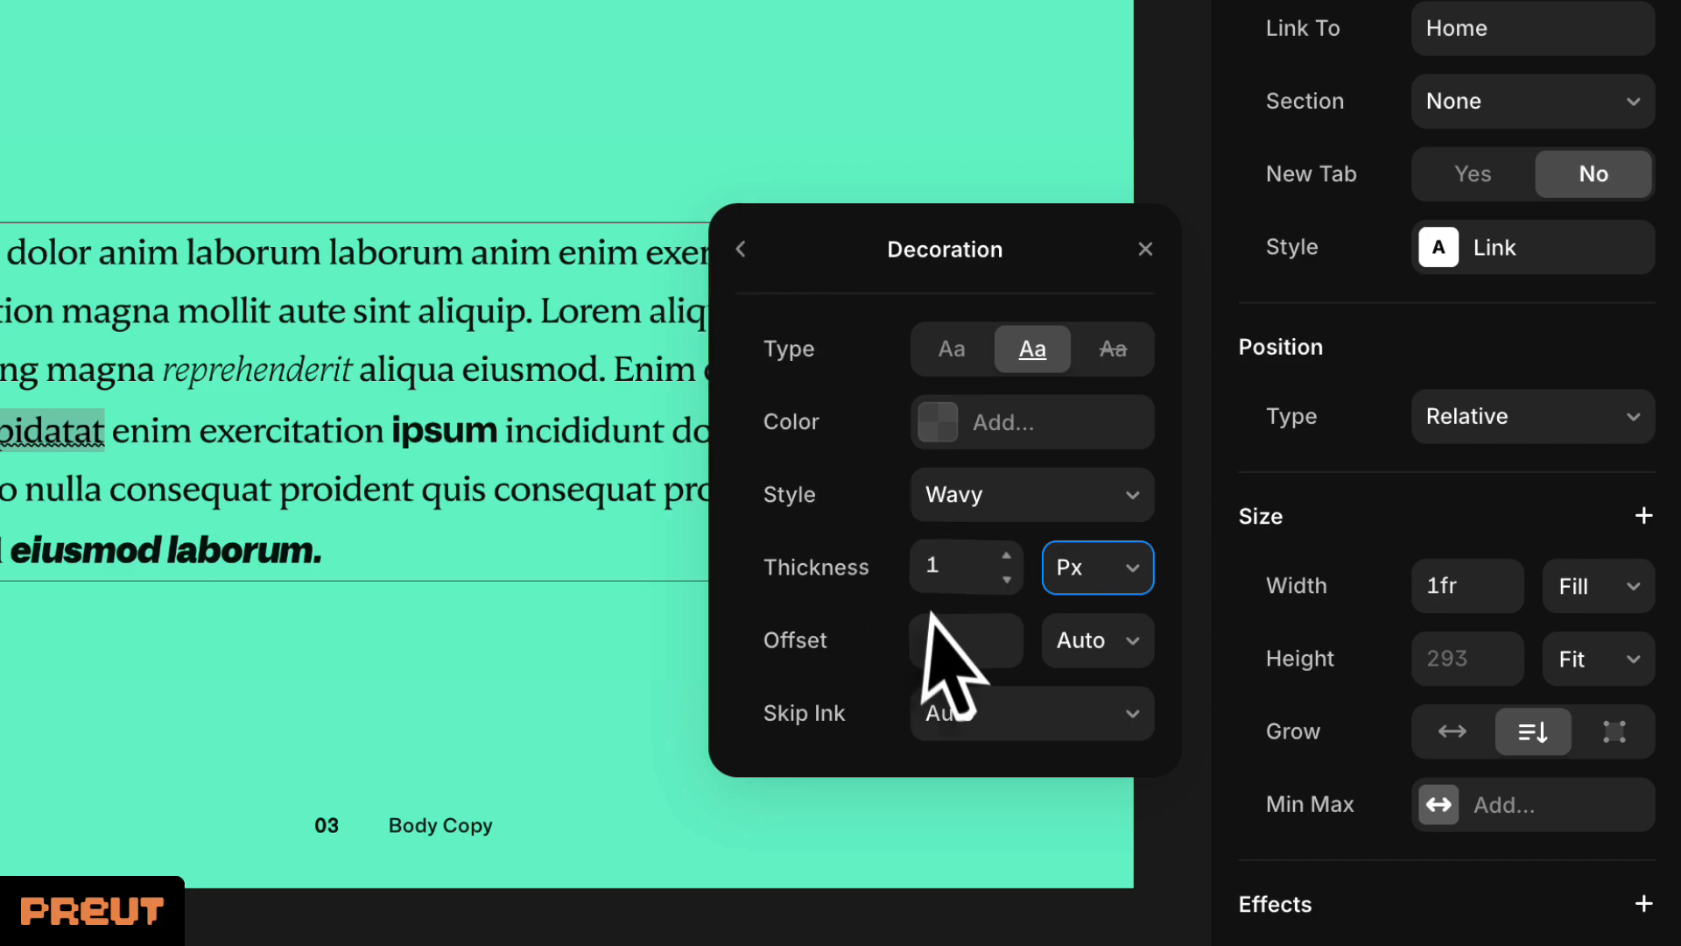
left_click(958, 646)
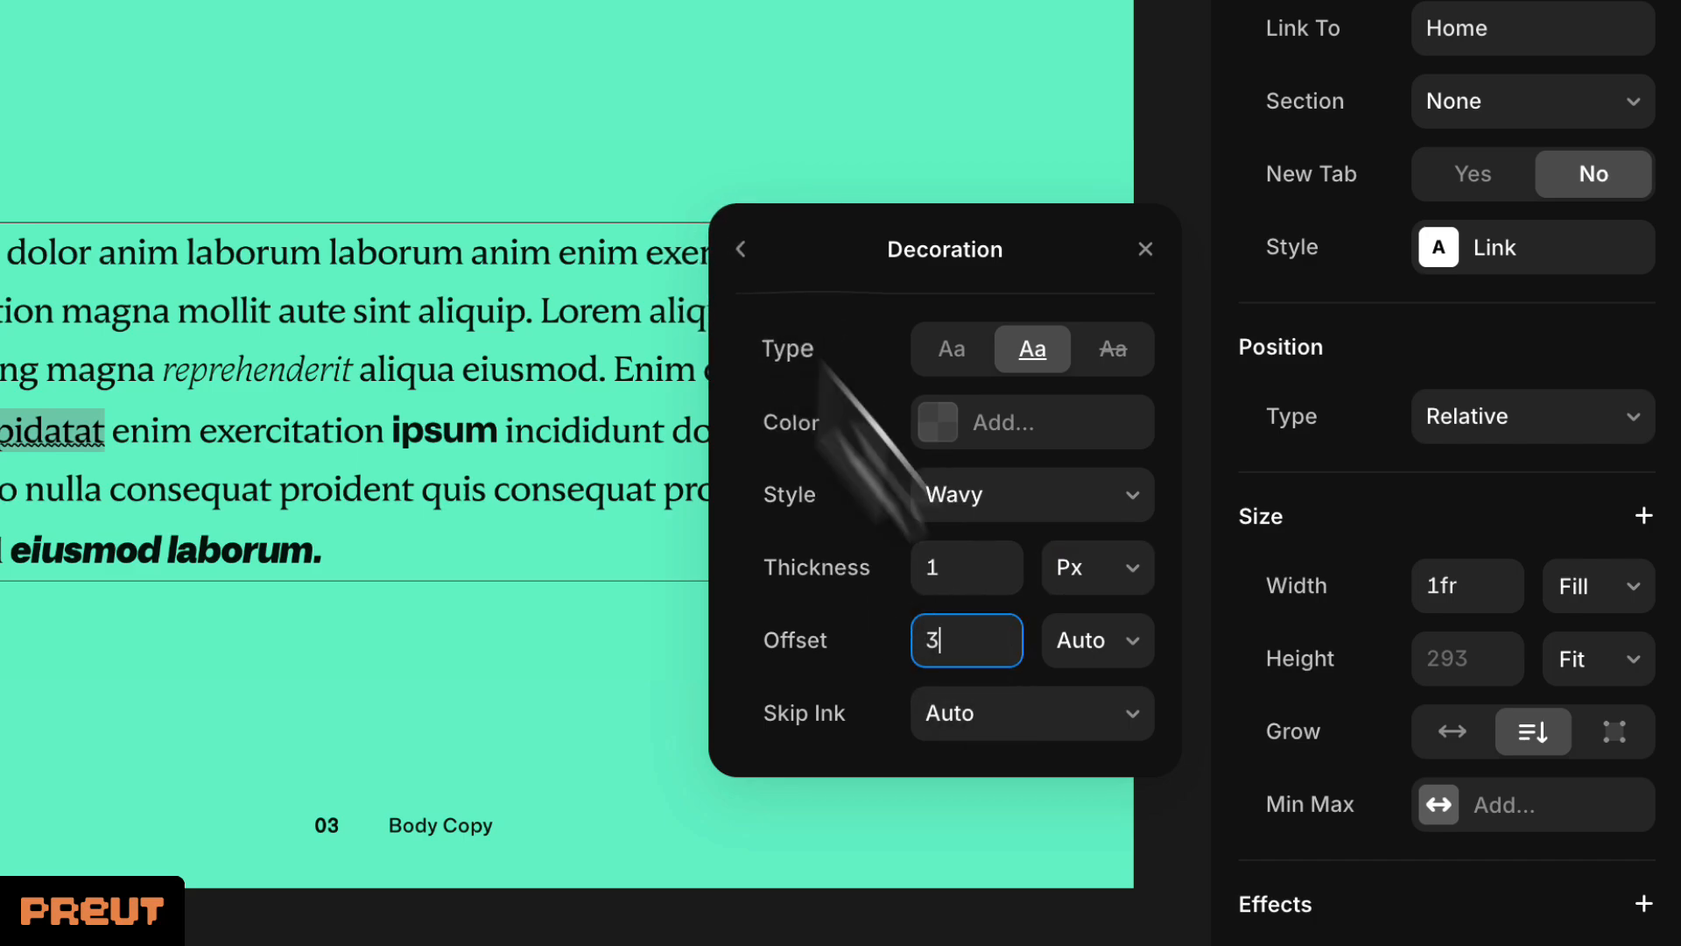
Color the link underline white, FFFFFF, and add an Ease In Out transition to the Link style.
left_click(937, 422)
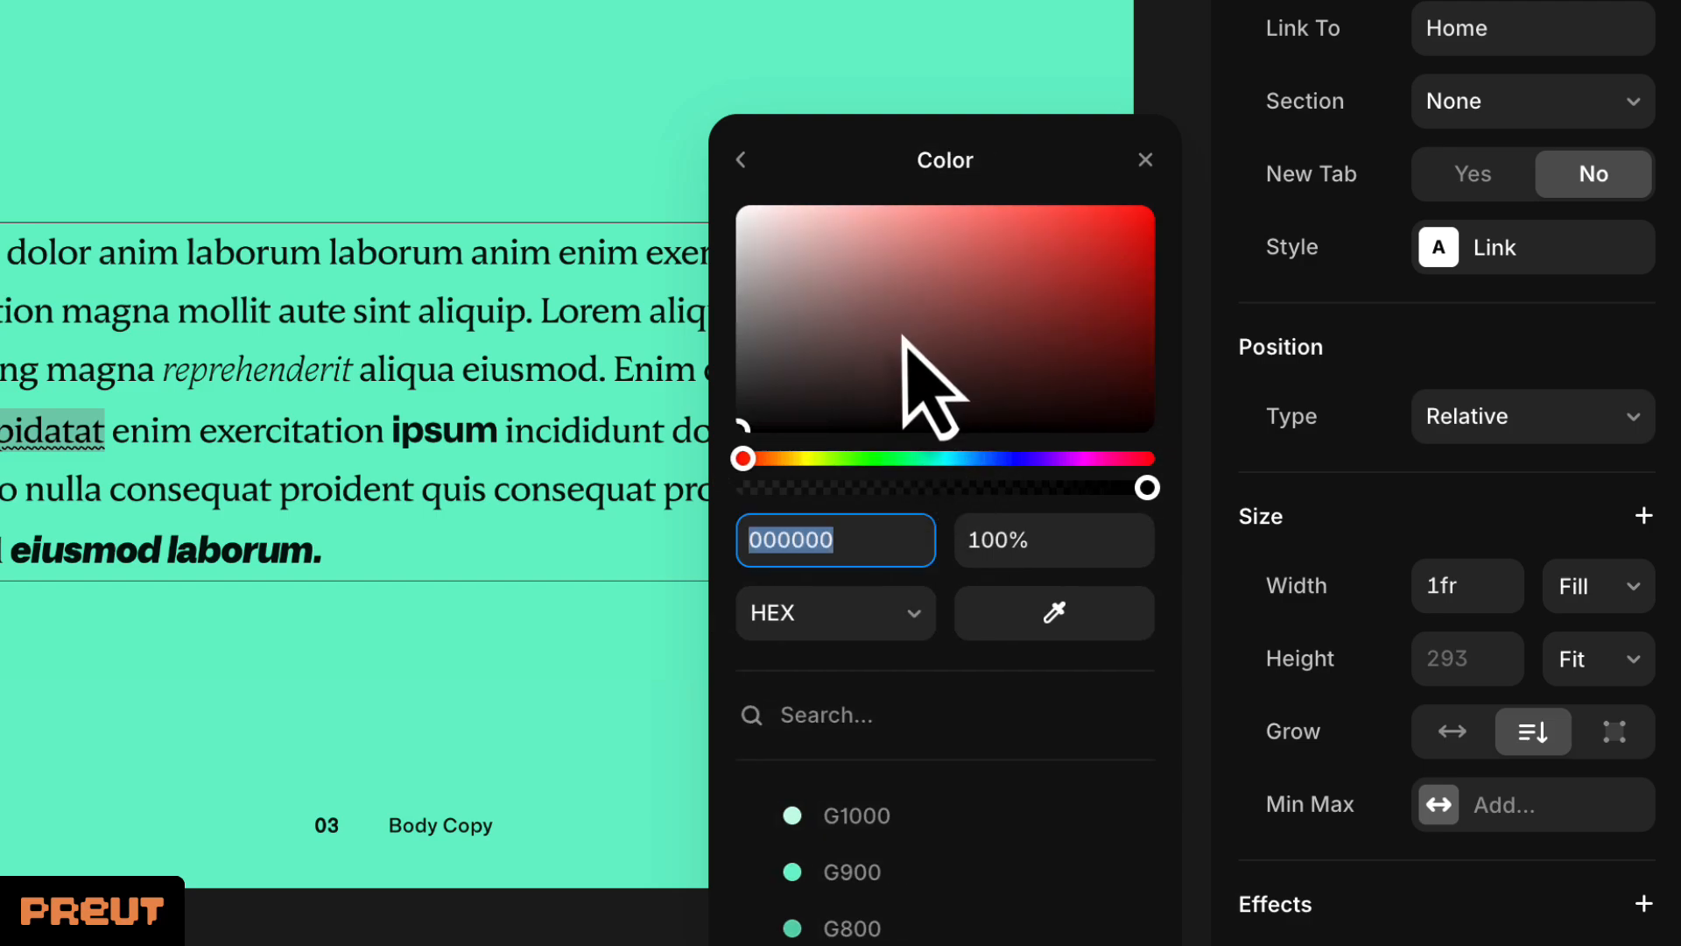
left_click_drag(899, 335, 668, 138)
left_click(741, 160)
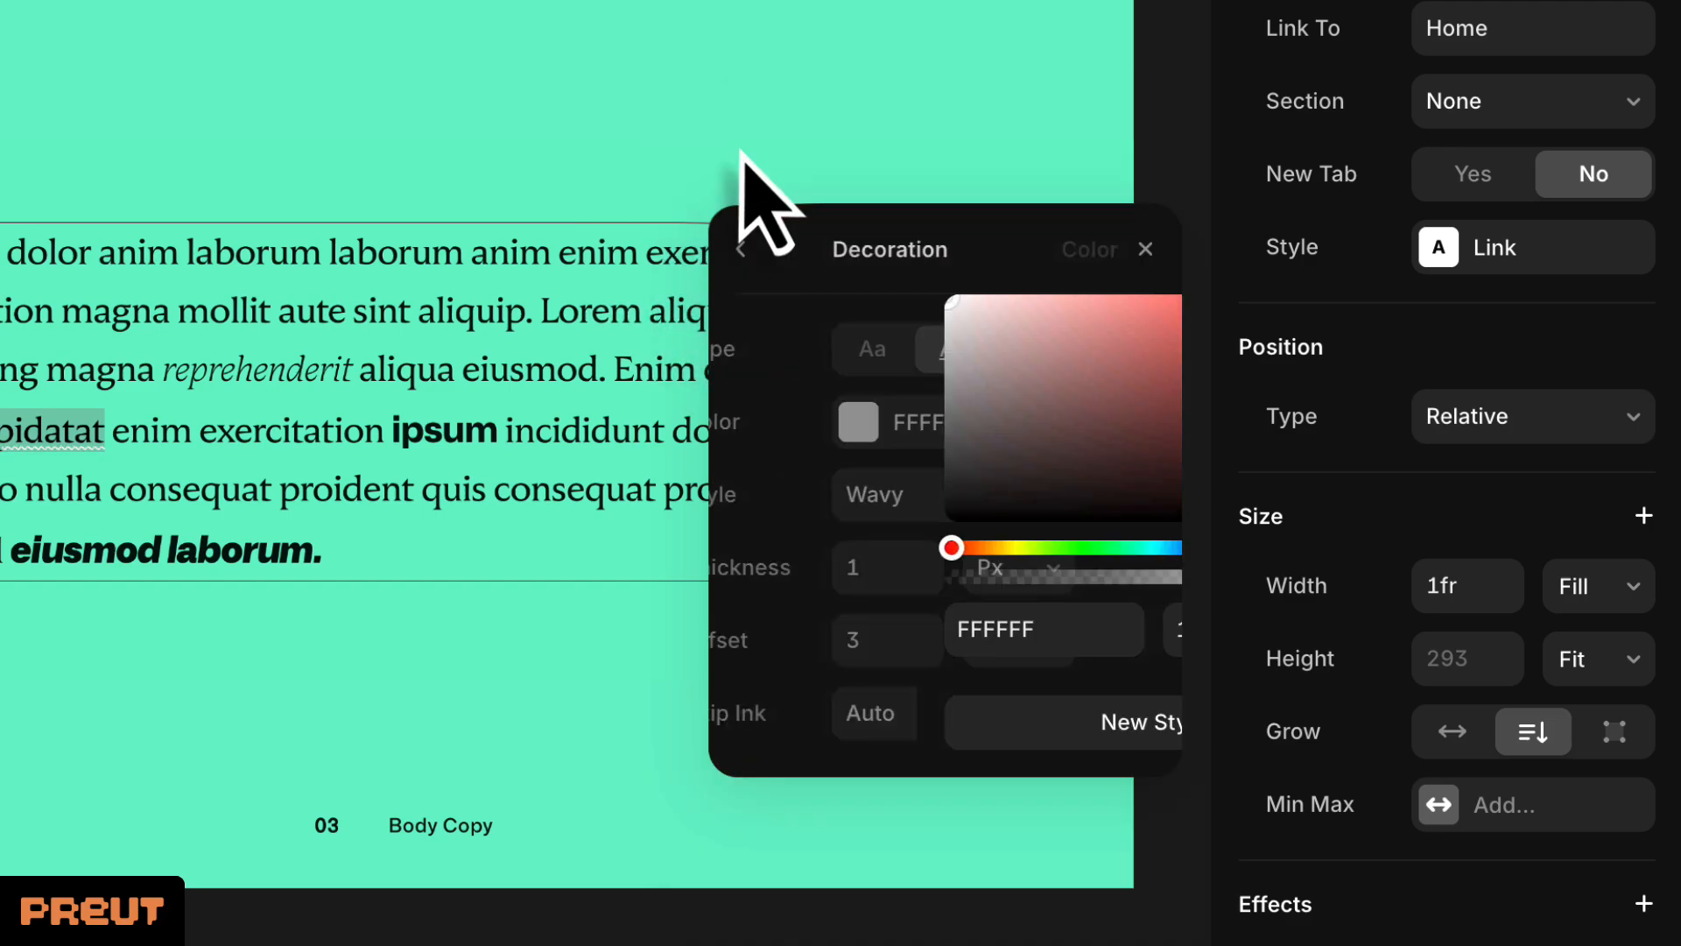
left_click(741, 250)
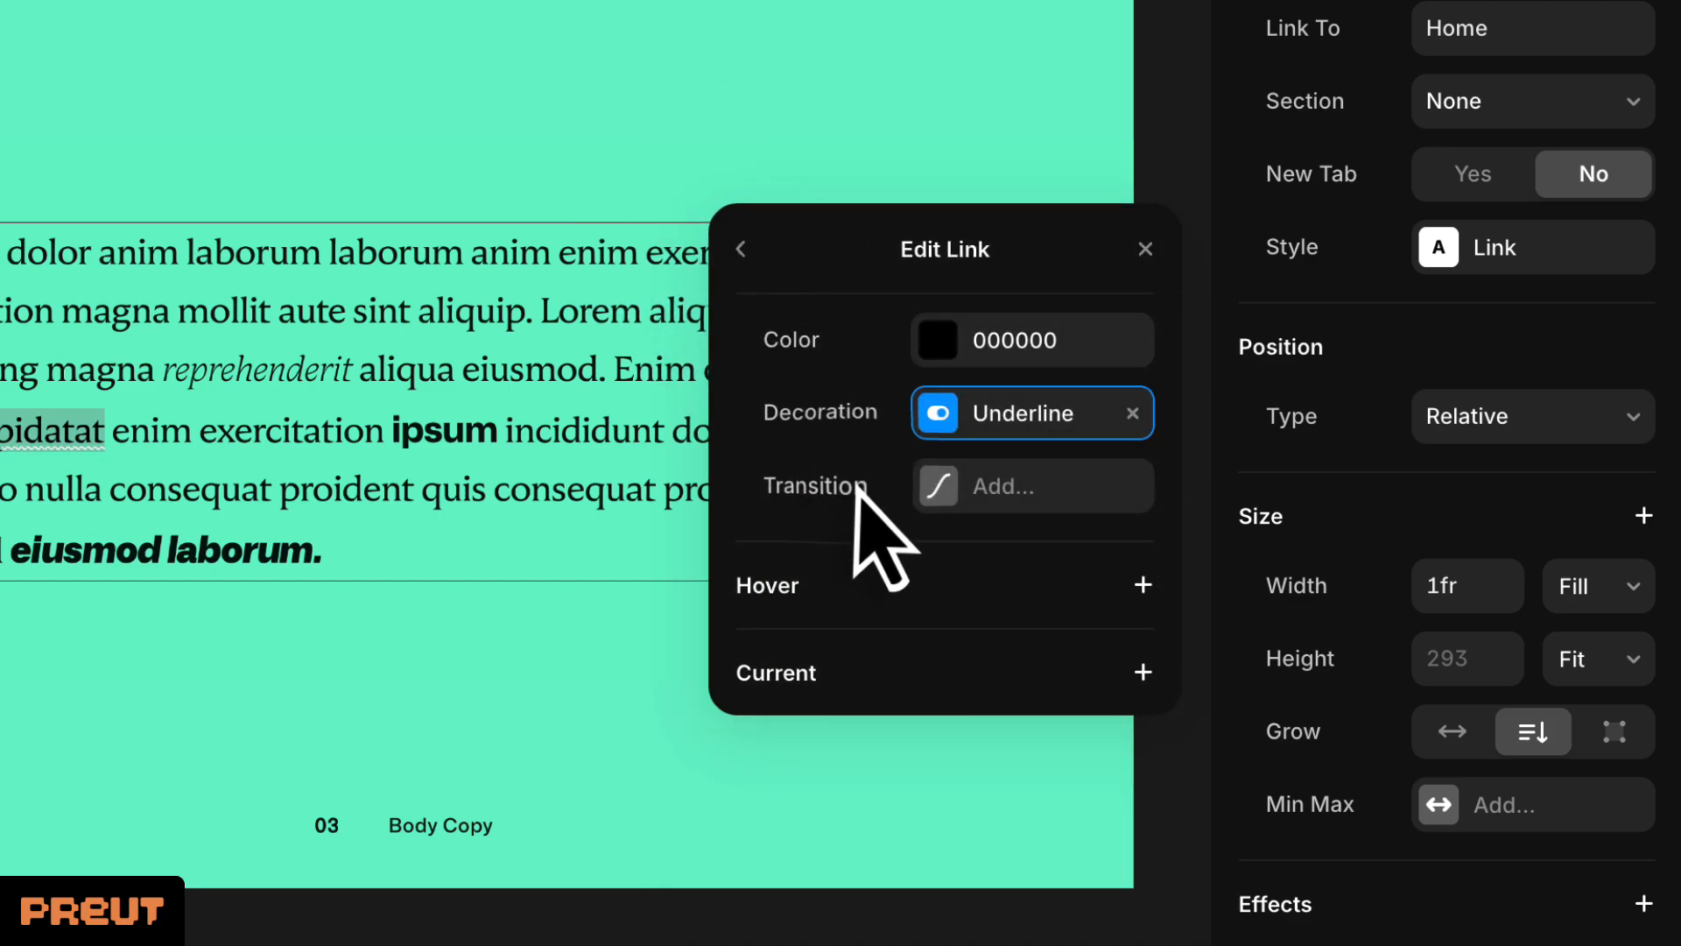
left_click(998, 488)
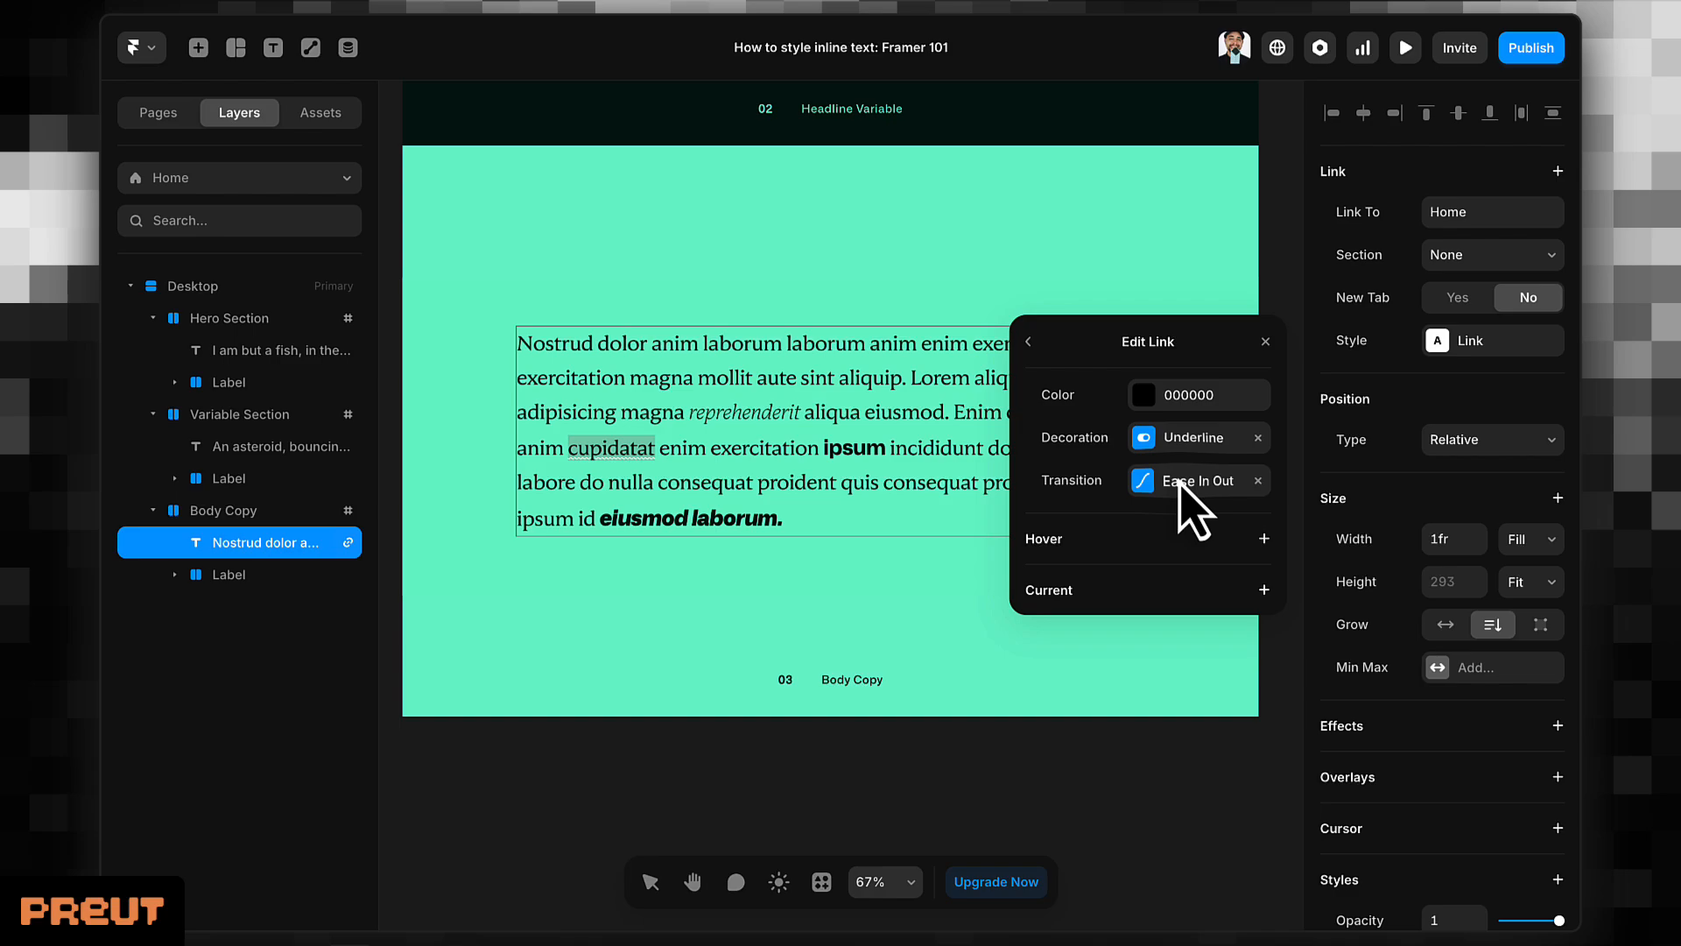
Add a hover color to the Link style and set it to the dark green 00261A.
left_click(1114, 538)
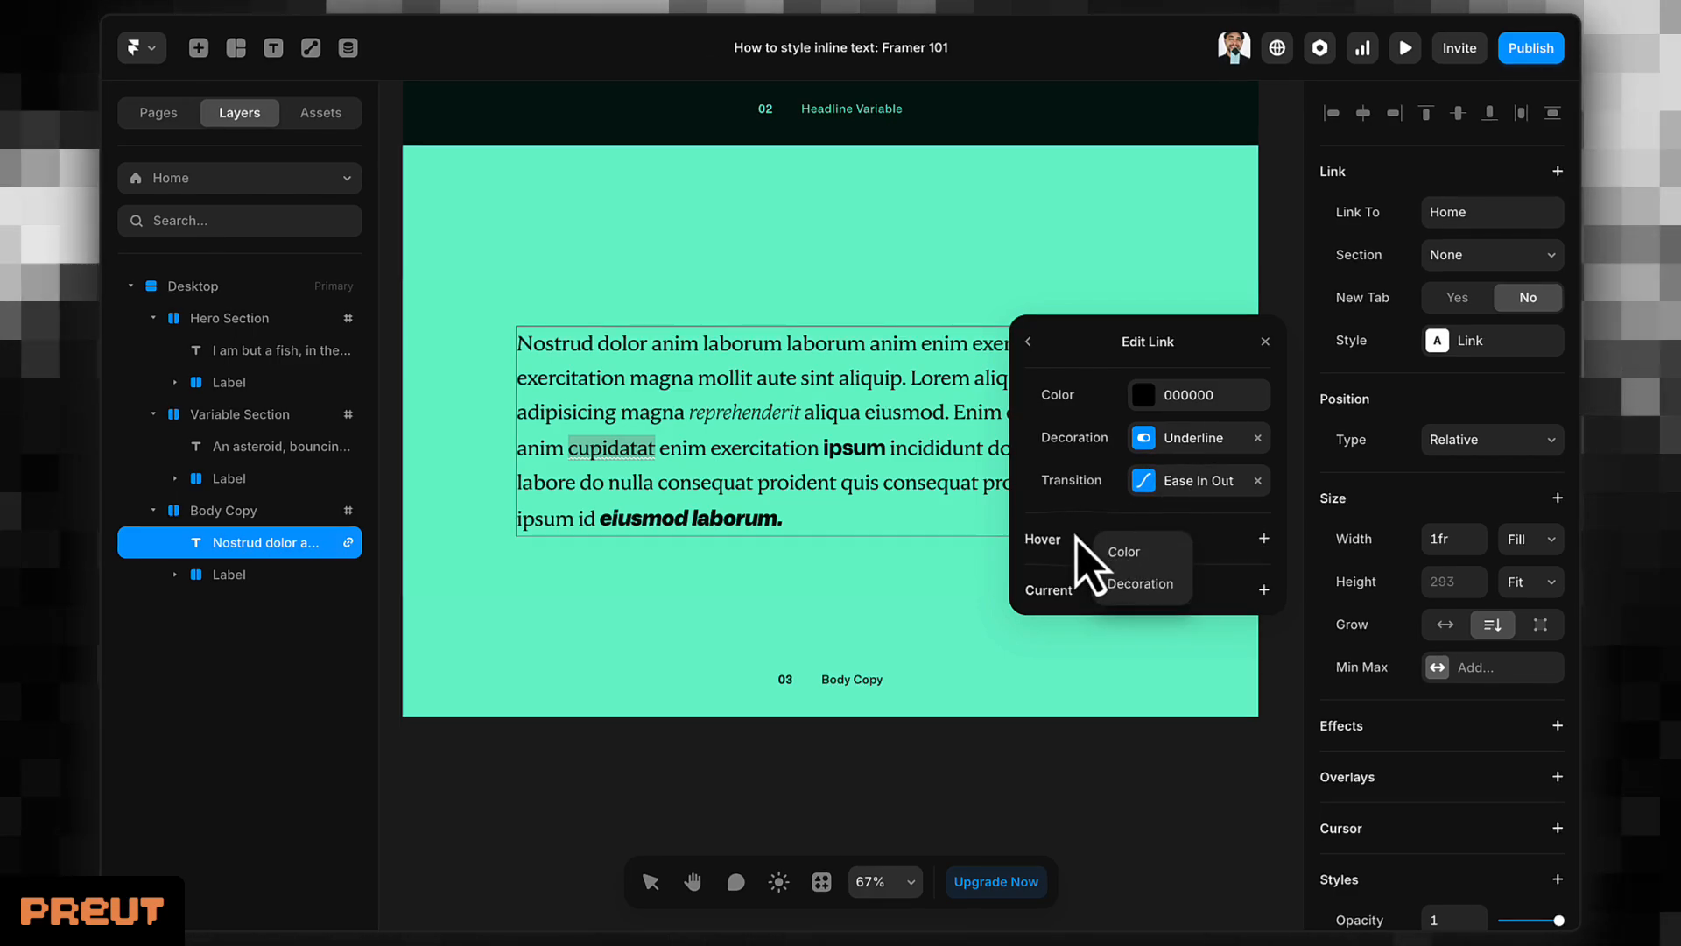
left_click(1123, 552)
left_click(1147, 578)
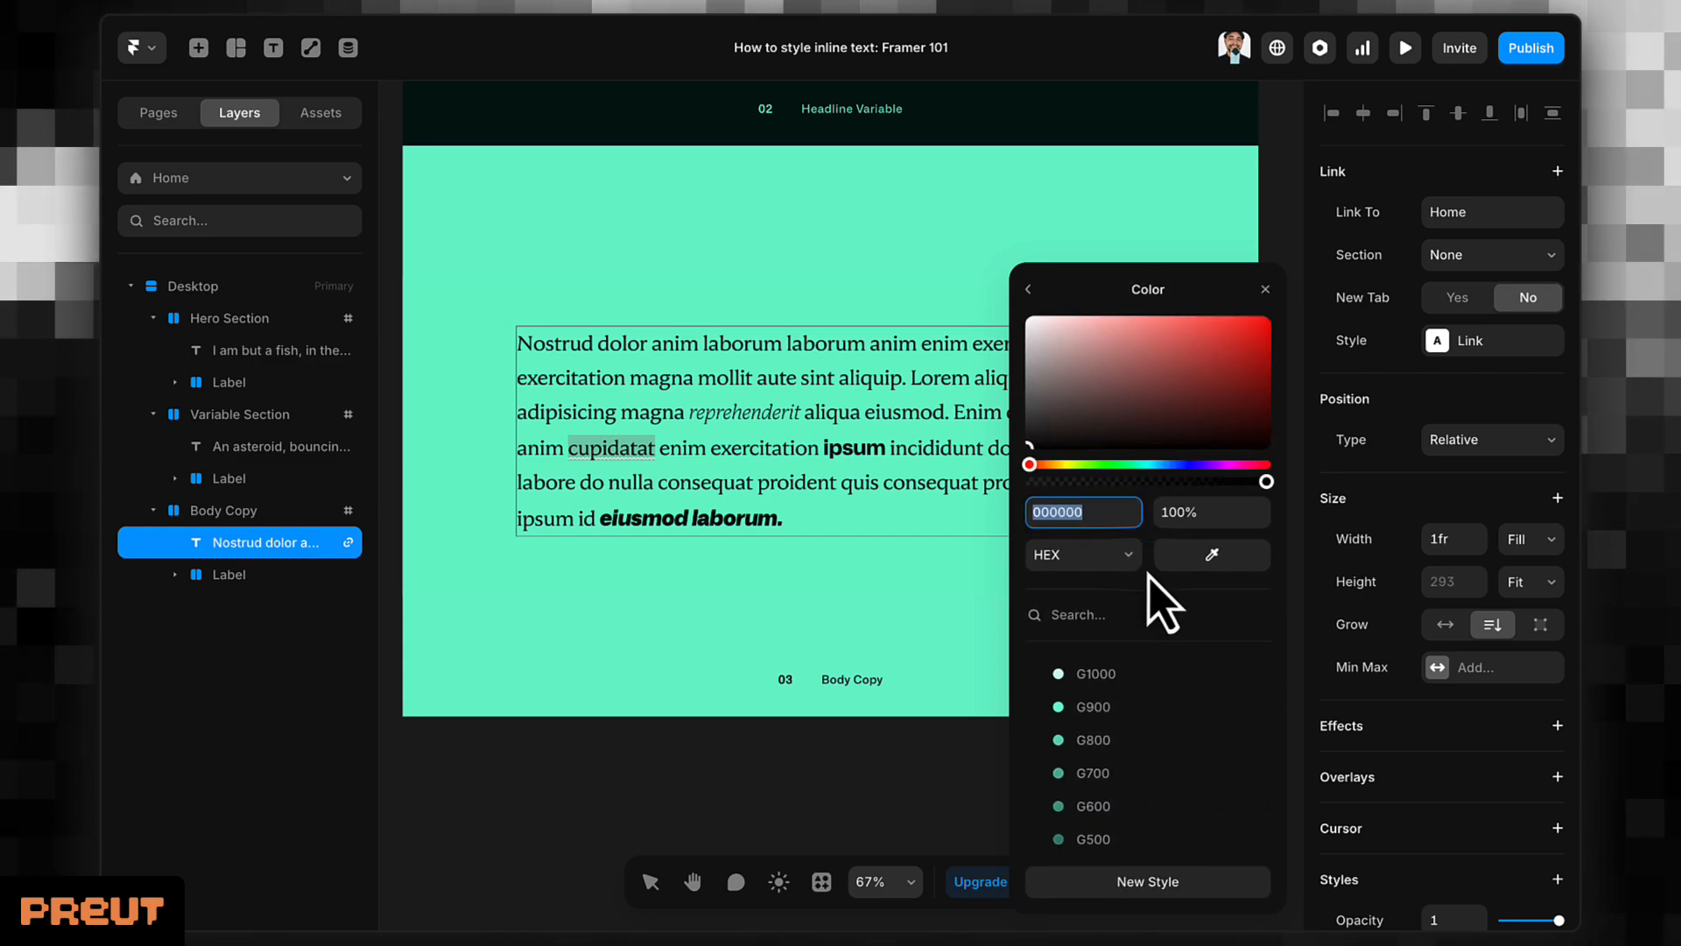
left_click(1210, 561)
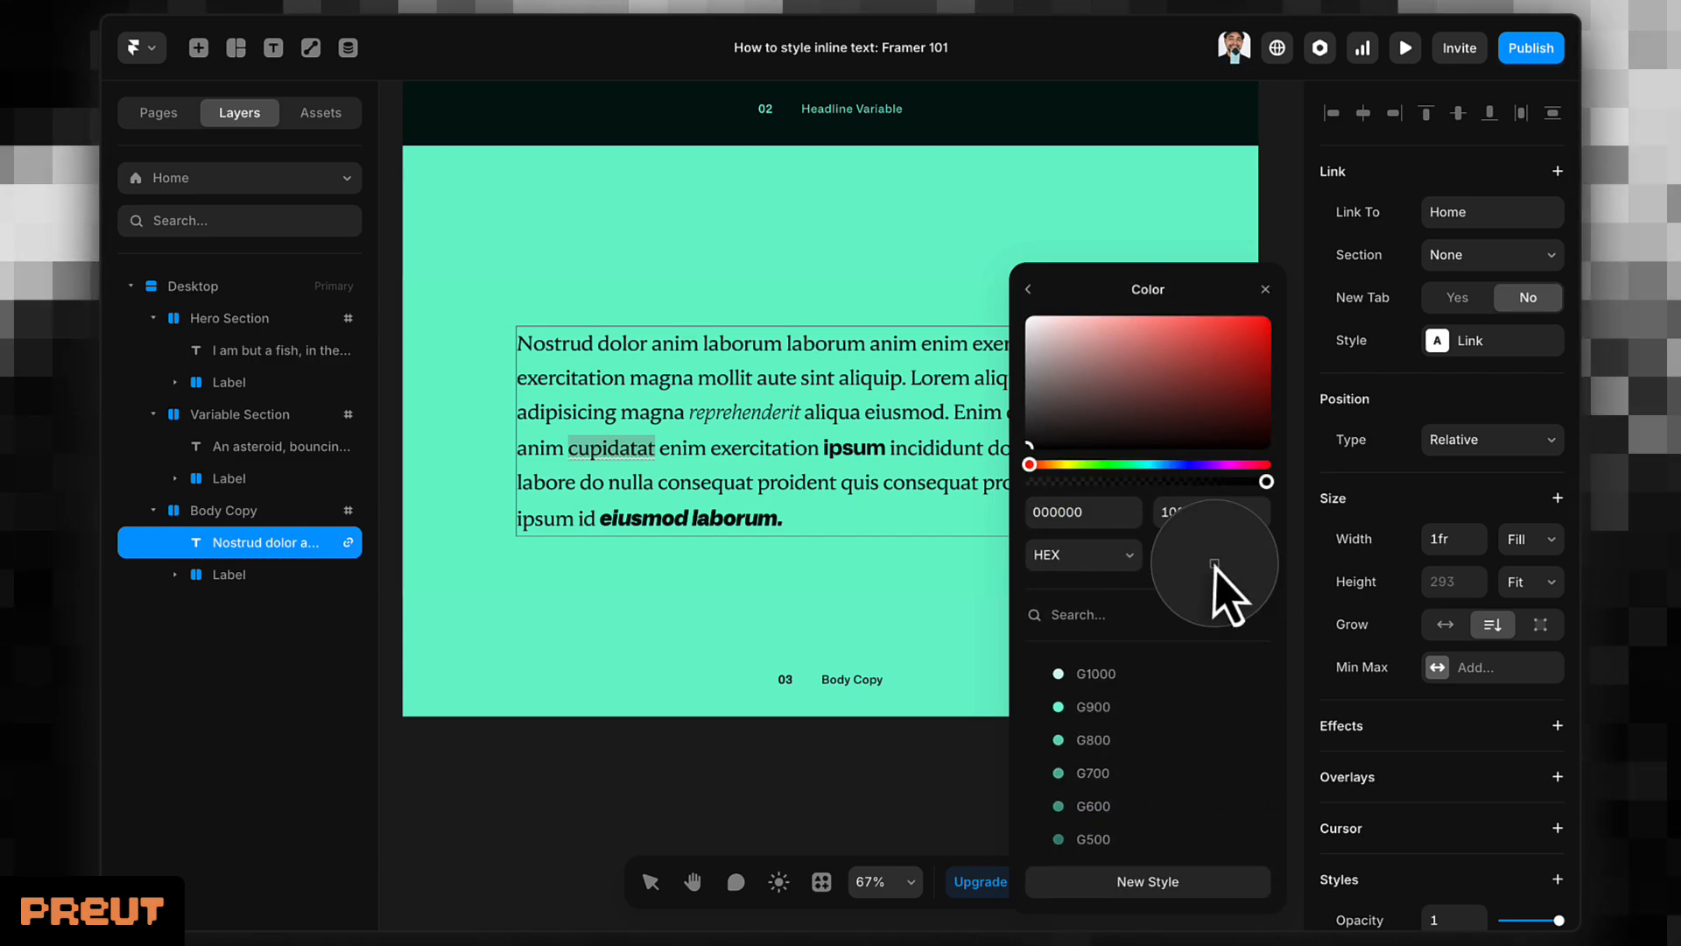
left_click(729, 223)
left_click_drag(1191, 386, 1274, 435)
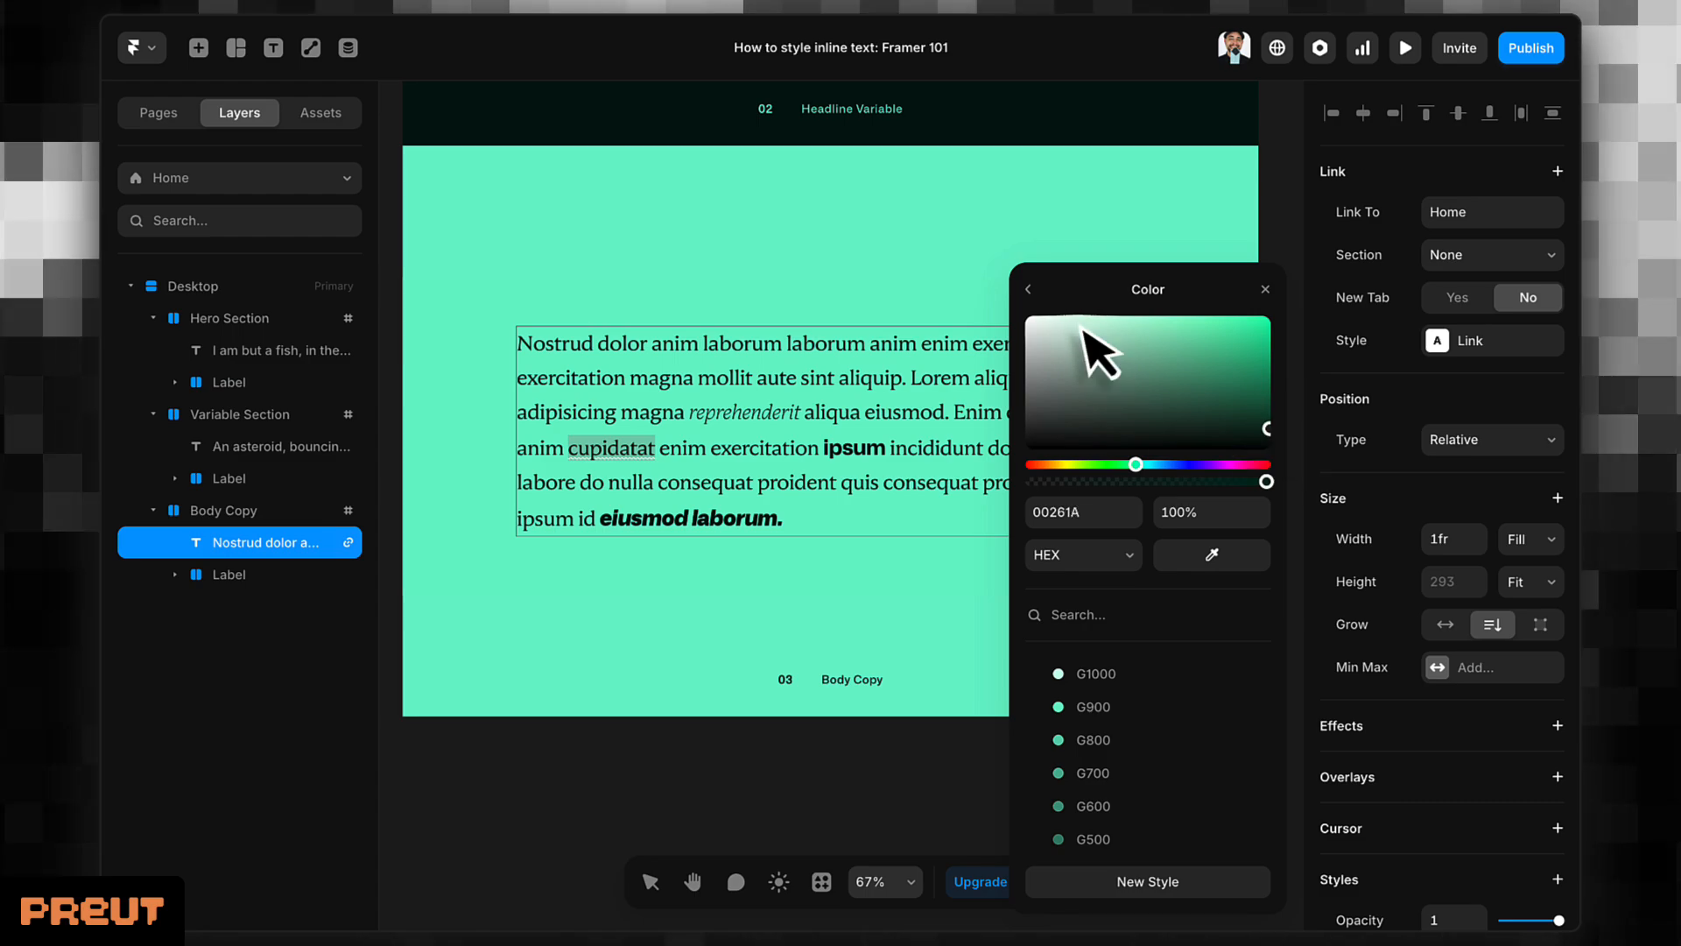
left_click(1029, 290)
left_click(1270, 442)
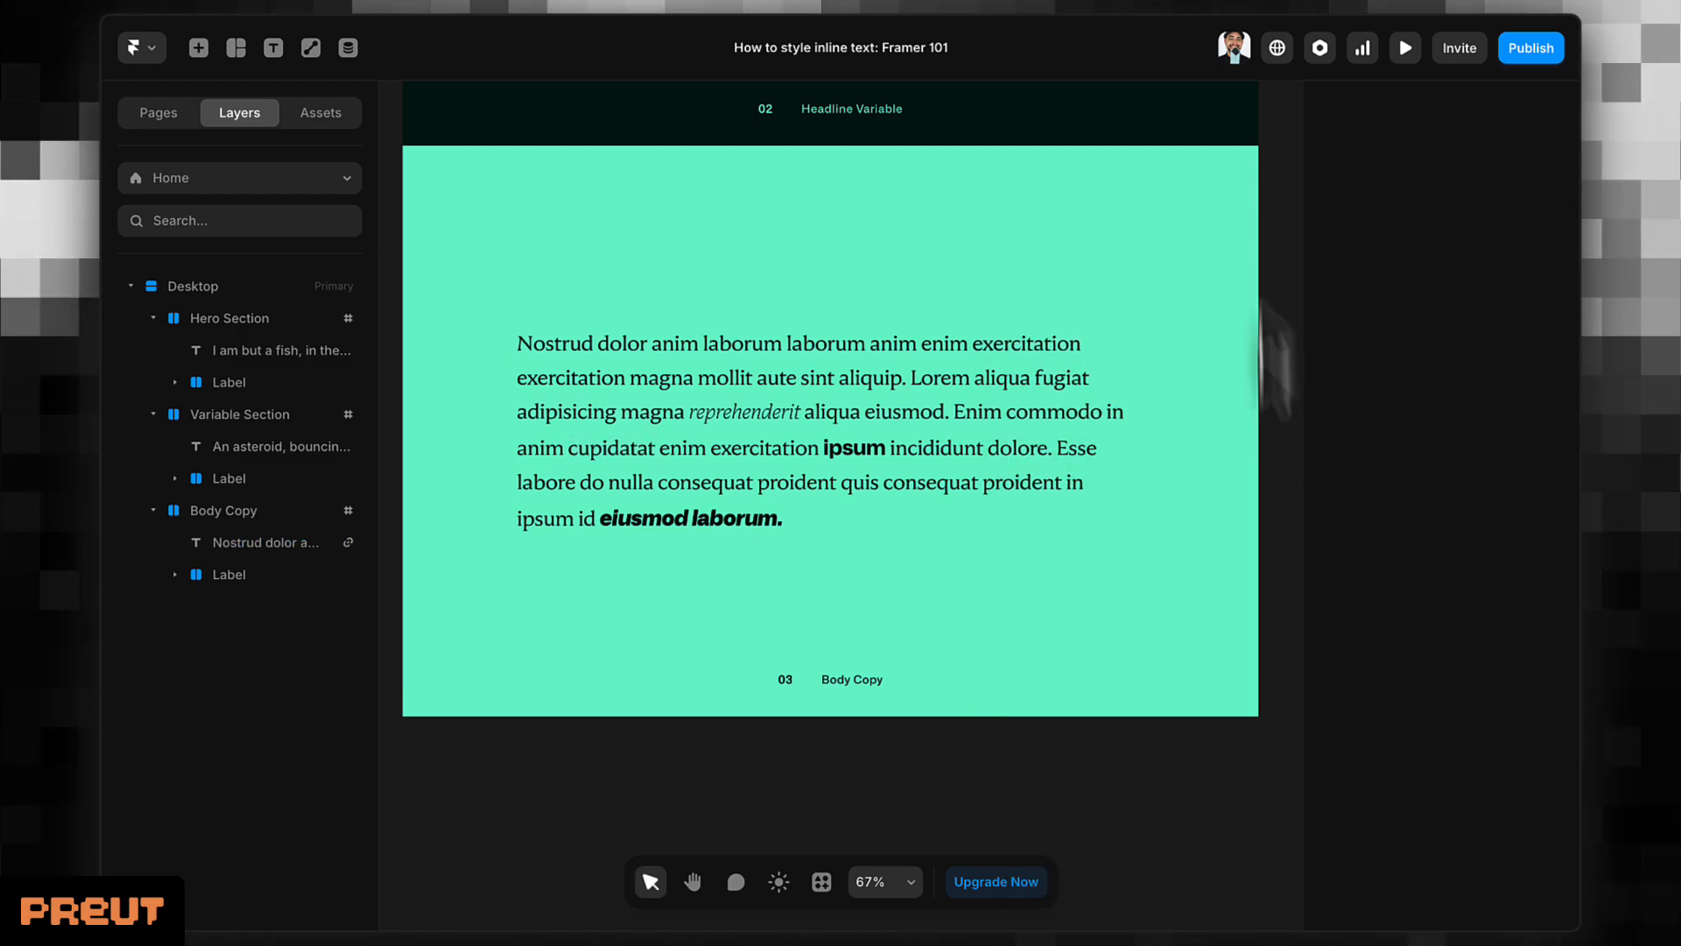
Preview the page and check the "cupidatat" link in the Body Copy section.
left_click(1406, 49)
scroll(1060, 455, "down", 5)
scroll(1060, 455, "down", 8)
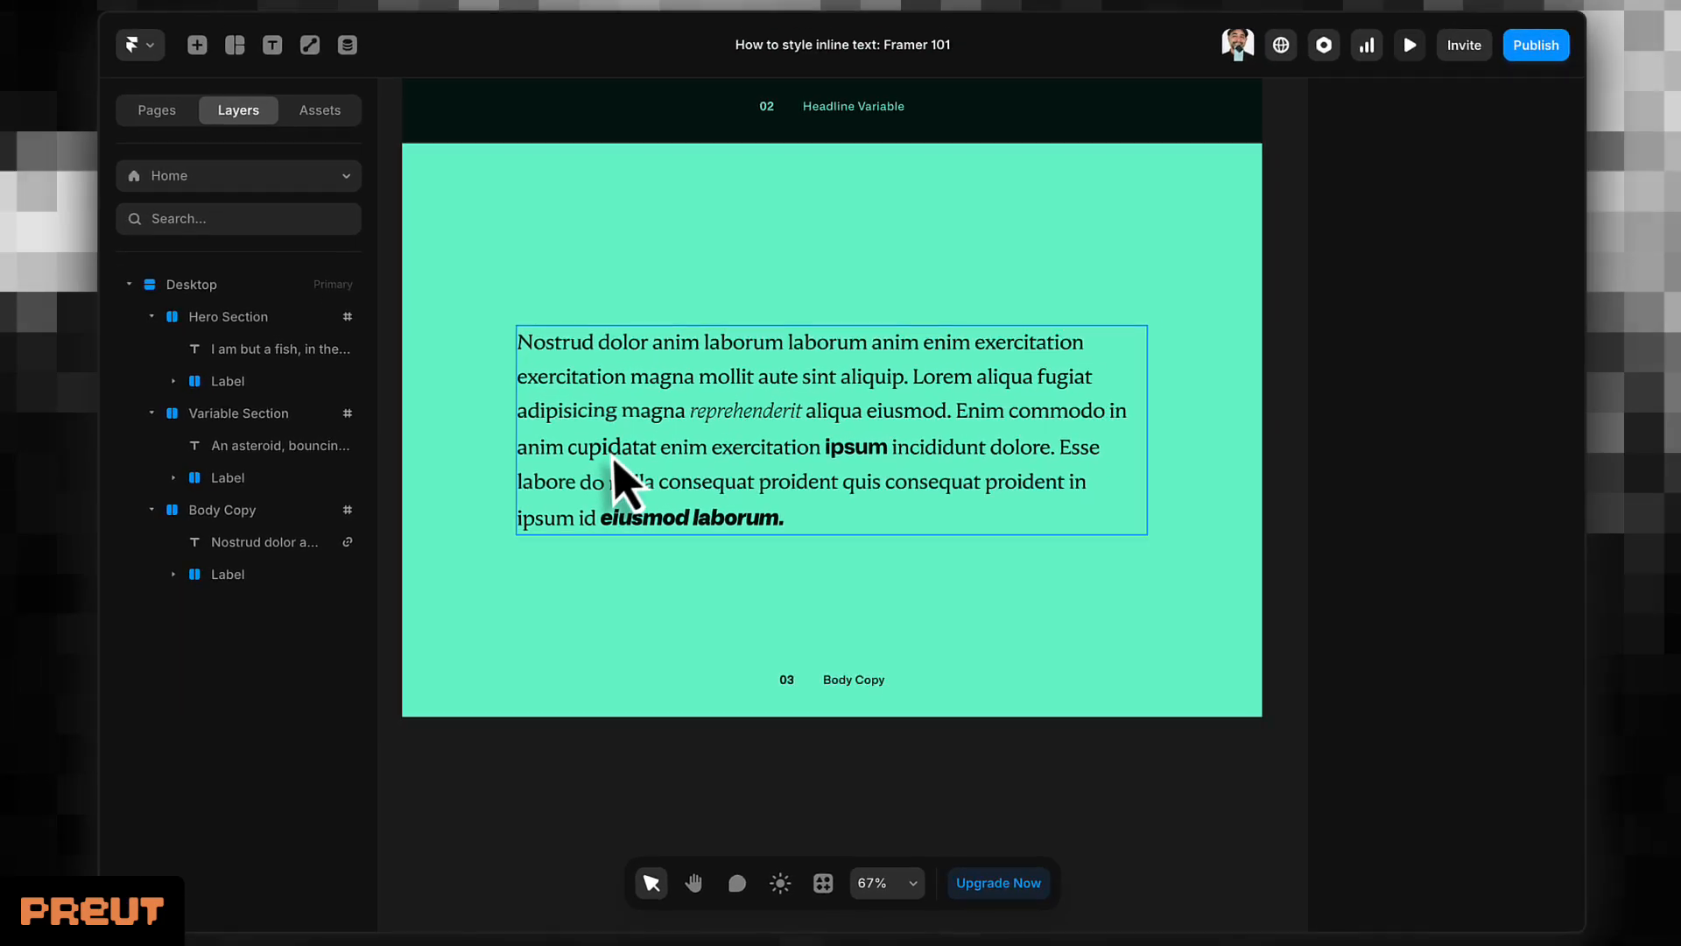
Reopen the Link style of "cupidatat" and add a decoration to its hover state.
double_click(652, 350)
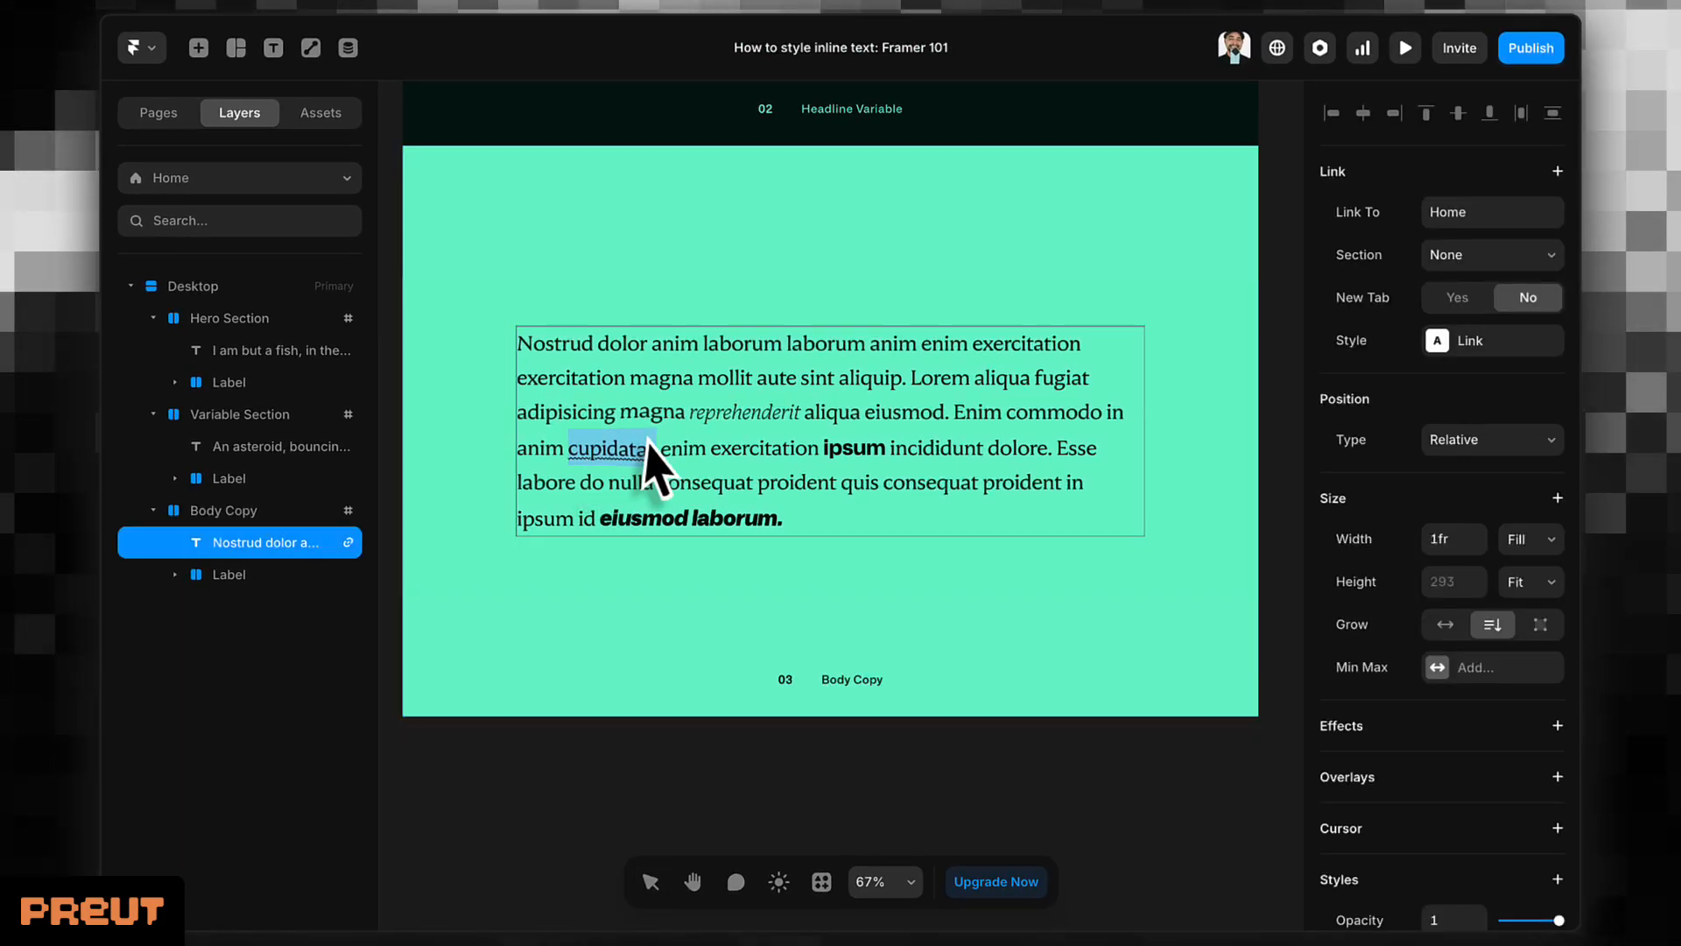
left_click(1479, 338)
left_click(1259, 455)
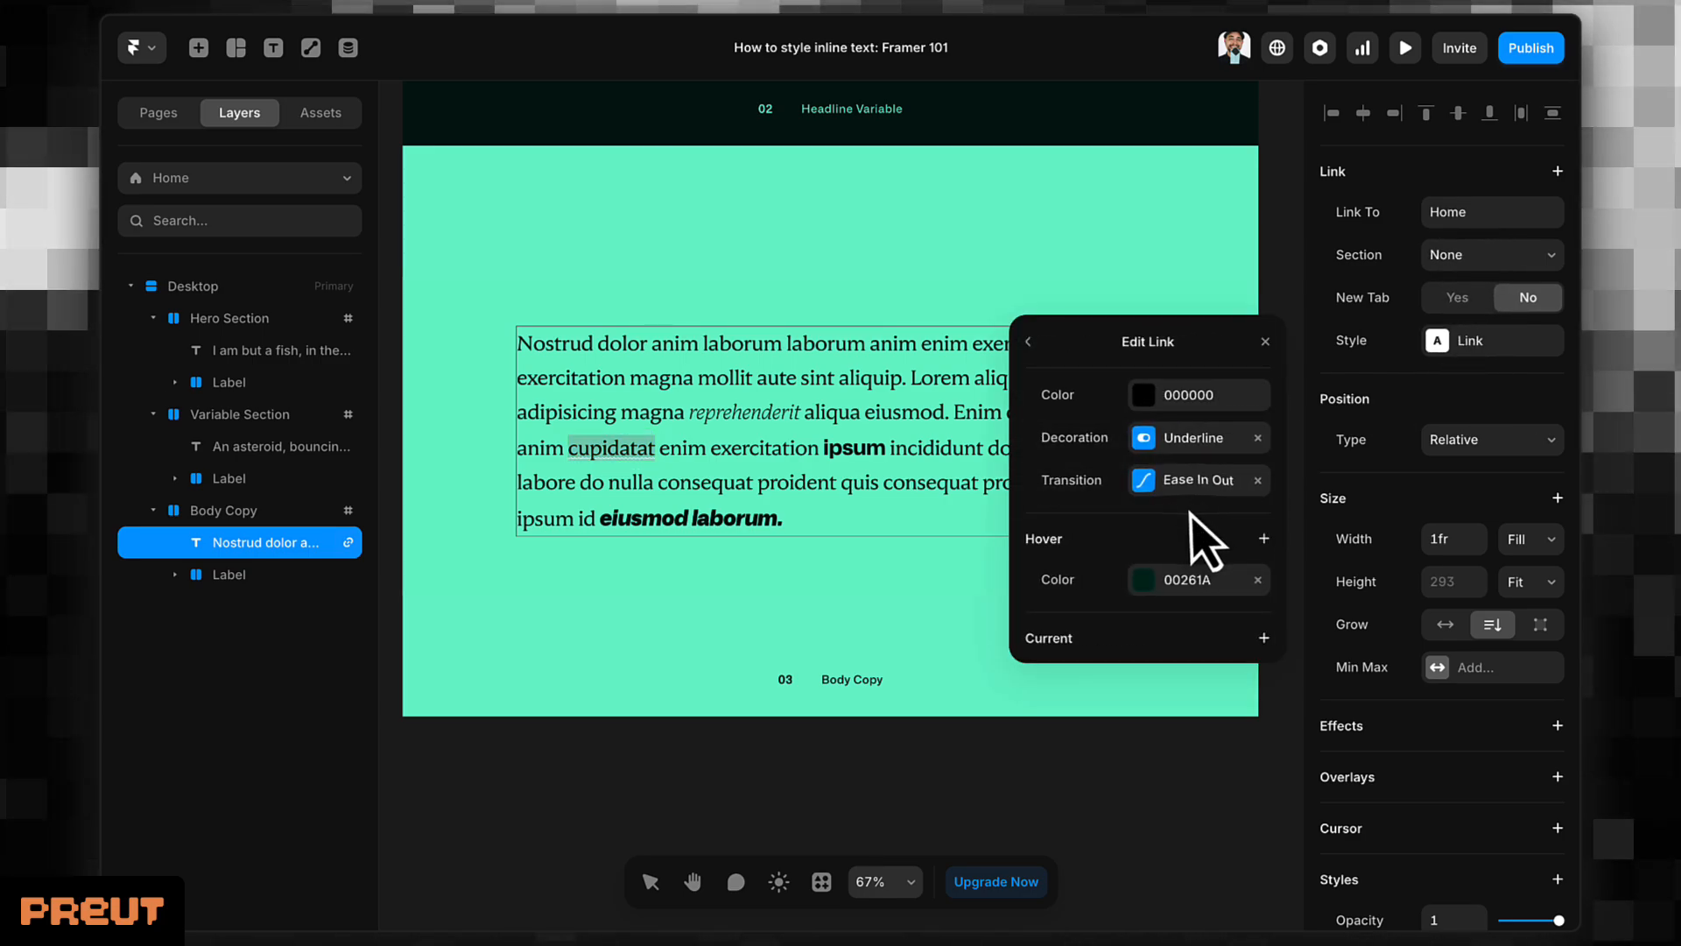
left_click(1263, 538)
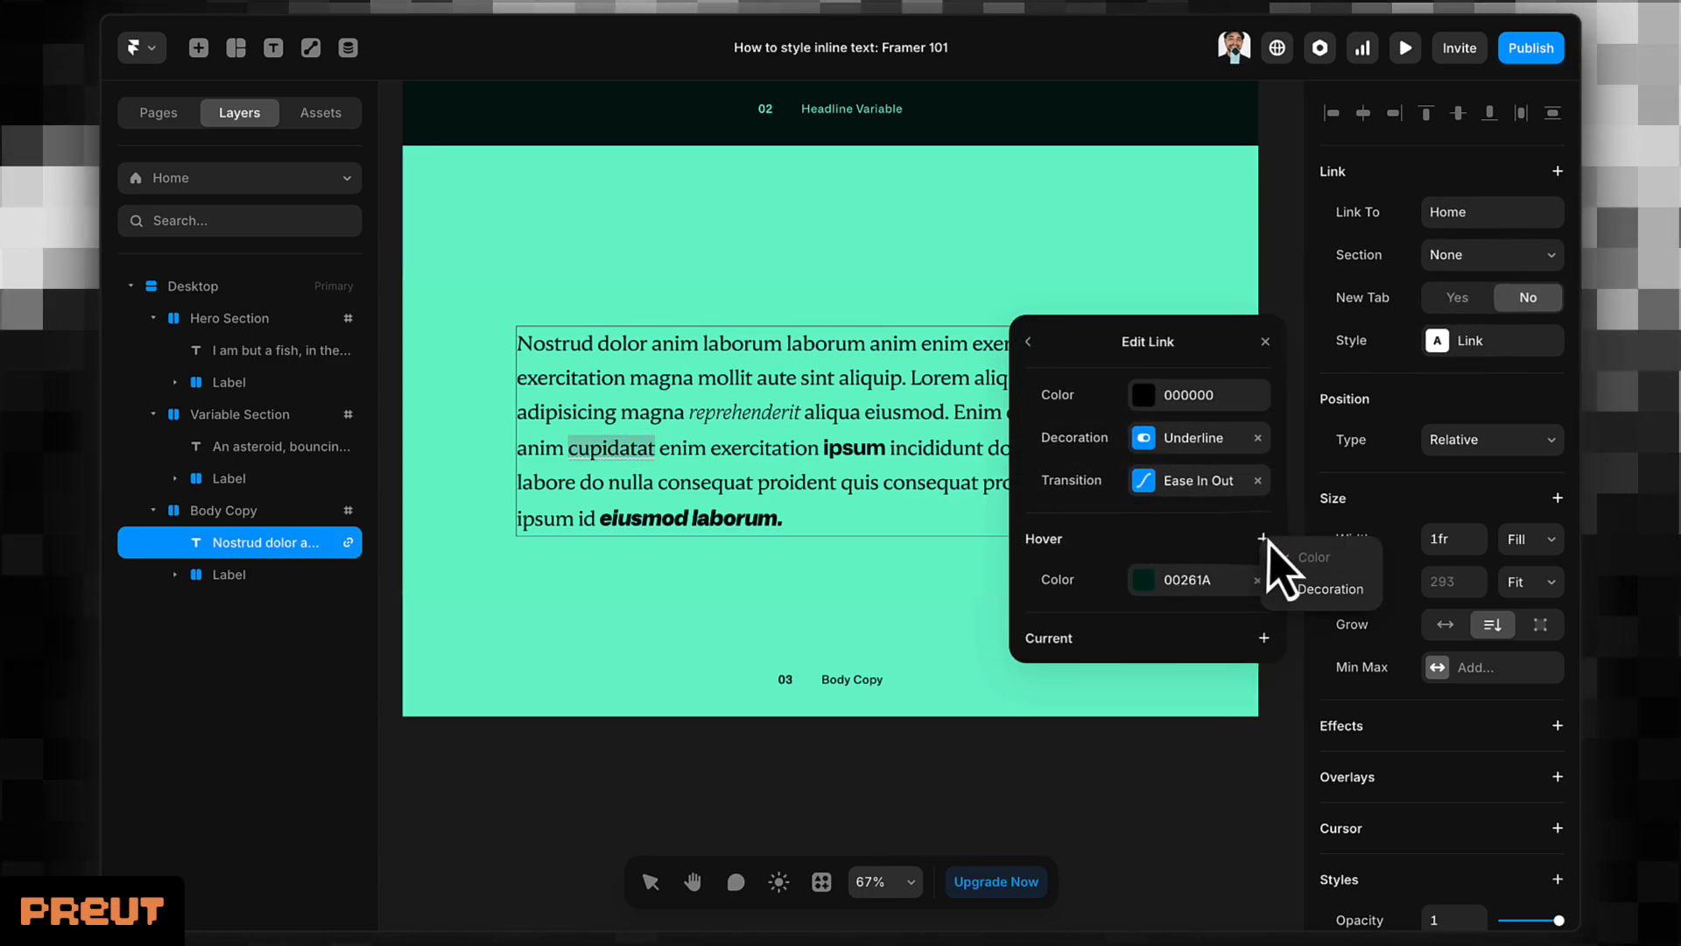
left_click(1313, 594)
left_click(1186, 645)
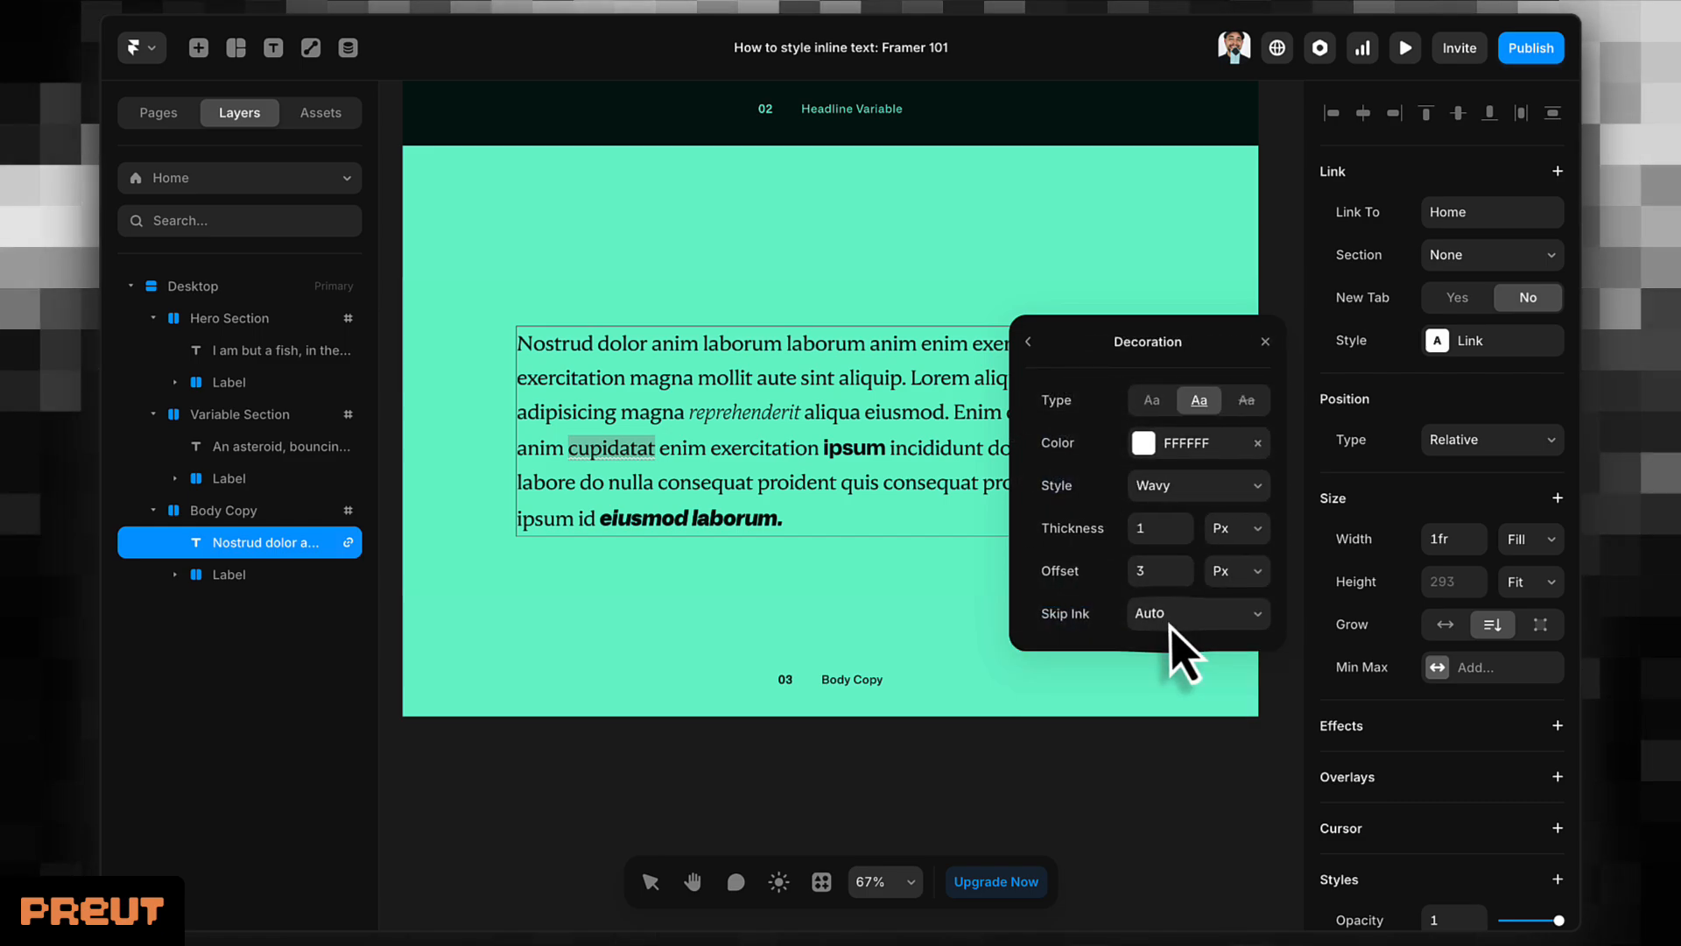
Set the hover underline's thickness to 4 px, its offset to 6 px and its color to 000000.
left_click(1164, 536)
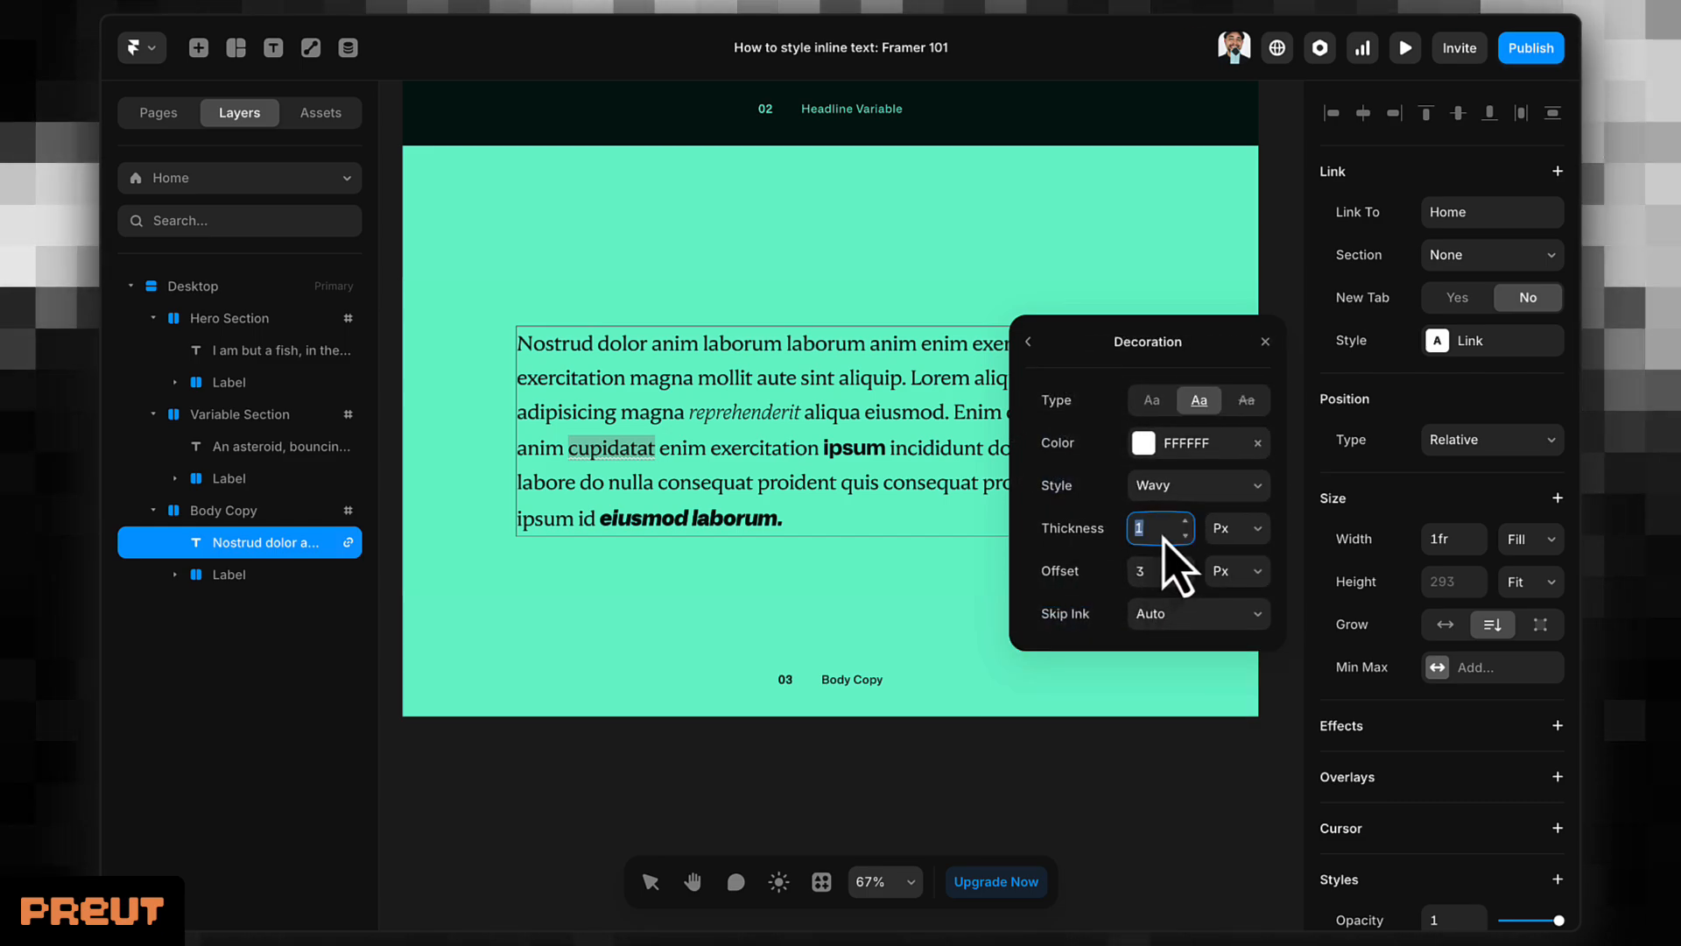
left_click(1156, 571)
type("6")
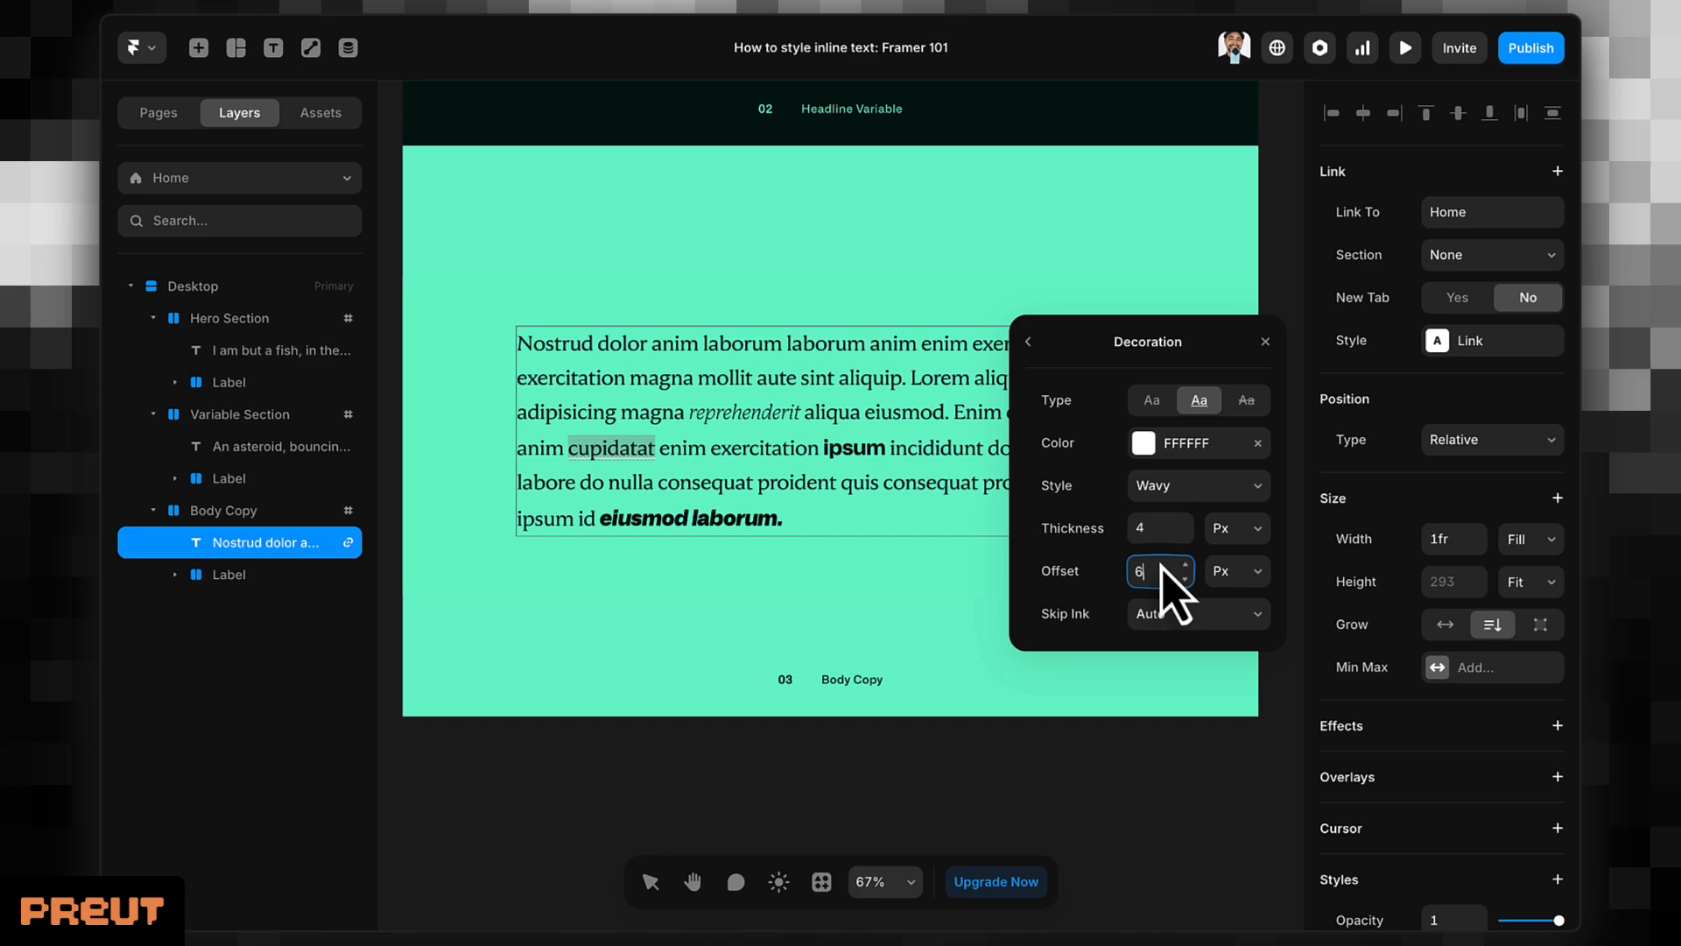
left_click(1143, 443)
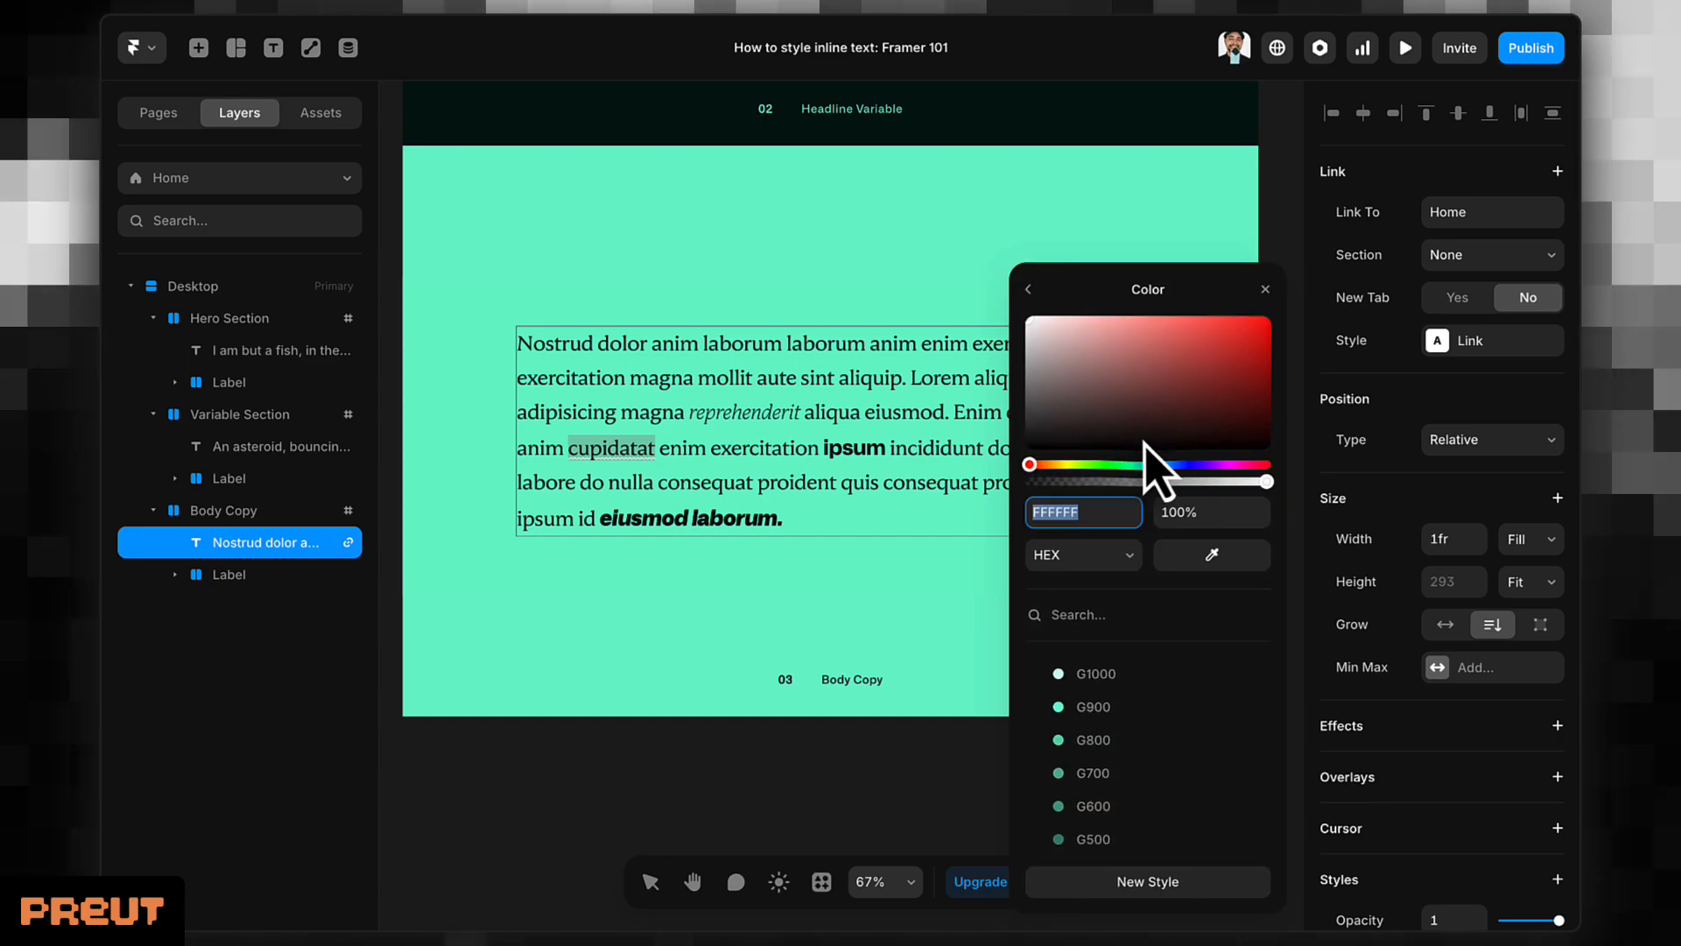
type("000000")
key("Return")
left_click(1266, 290)
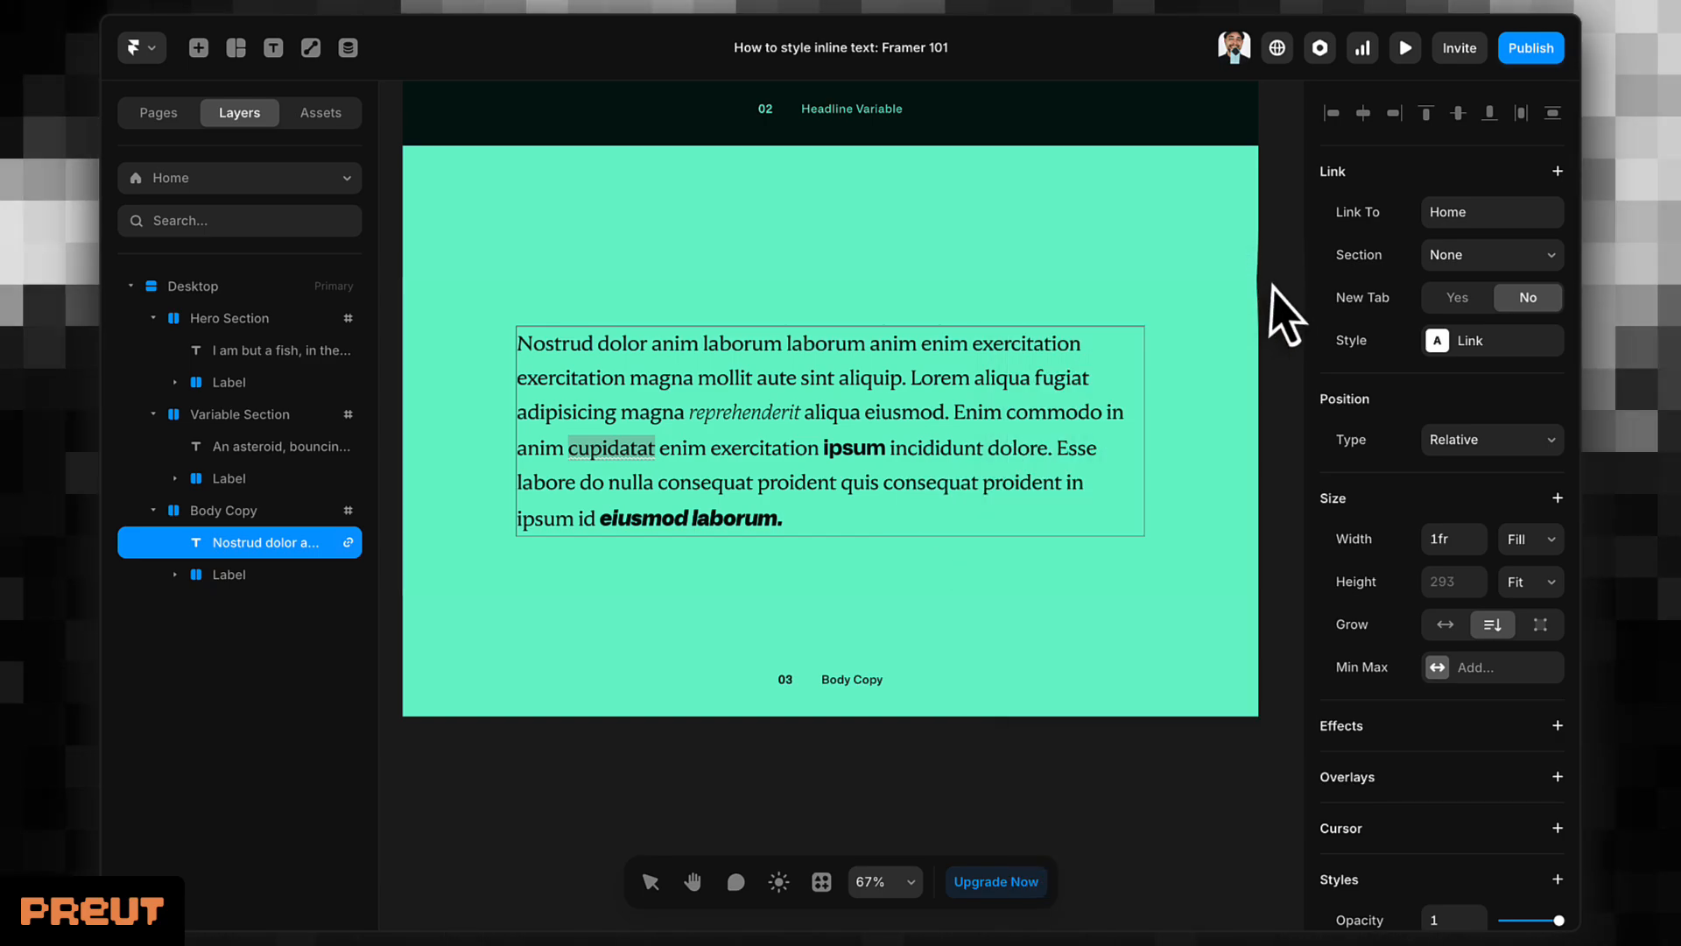
key("Escape")
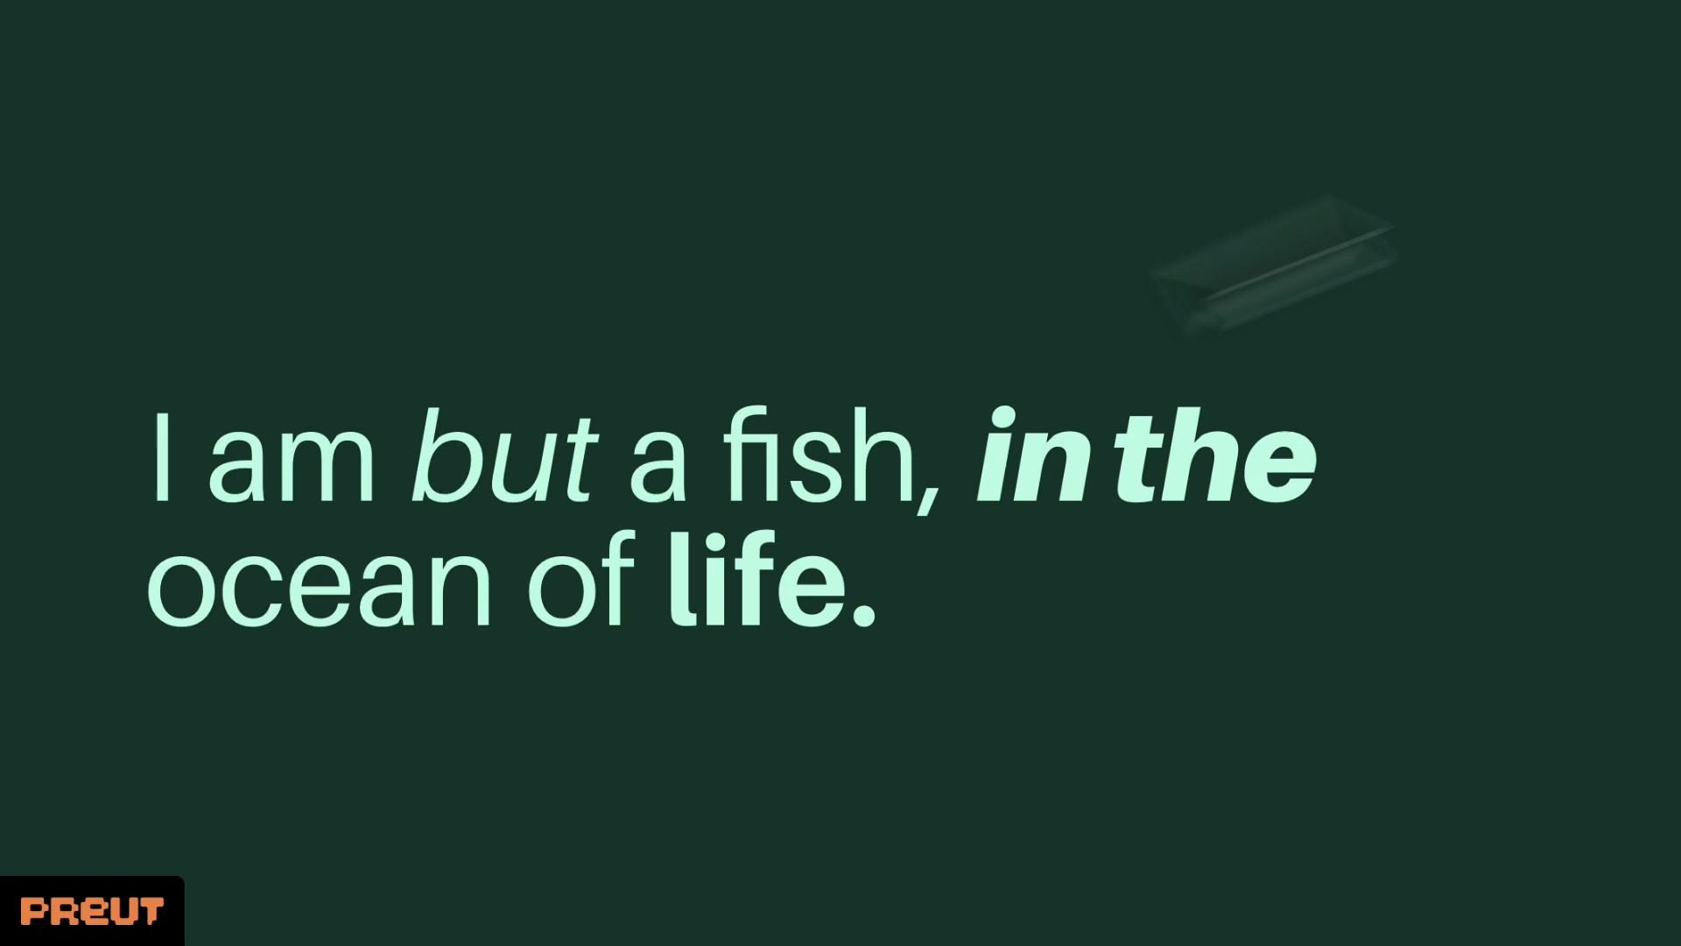